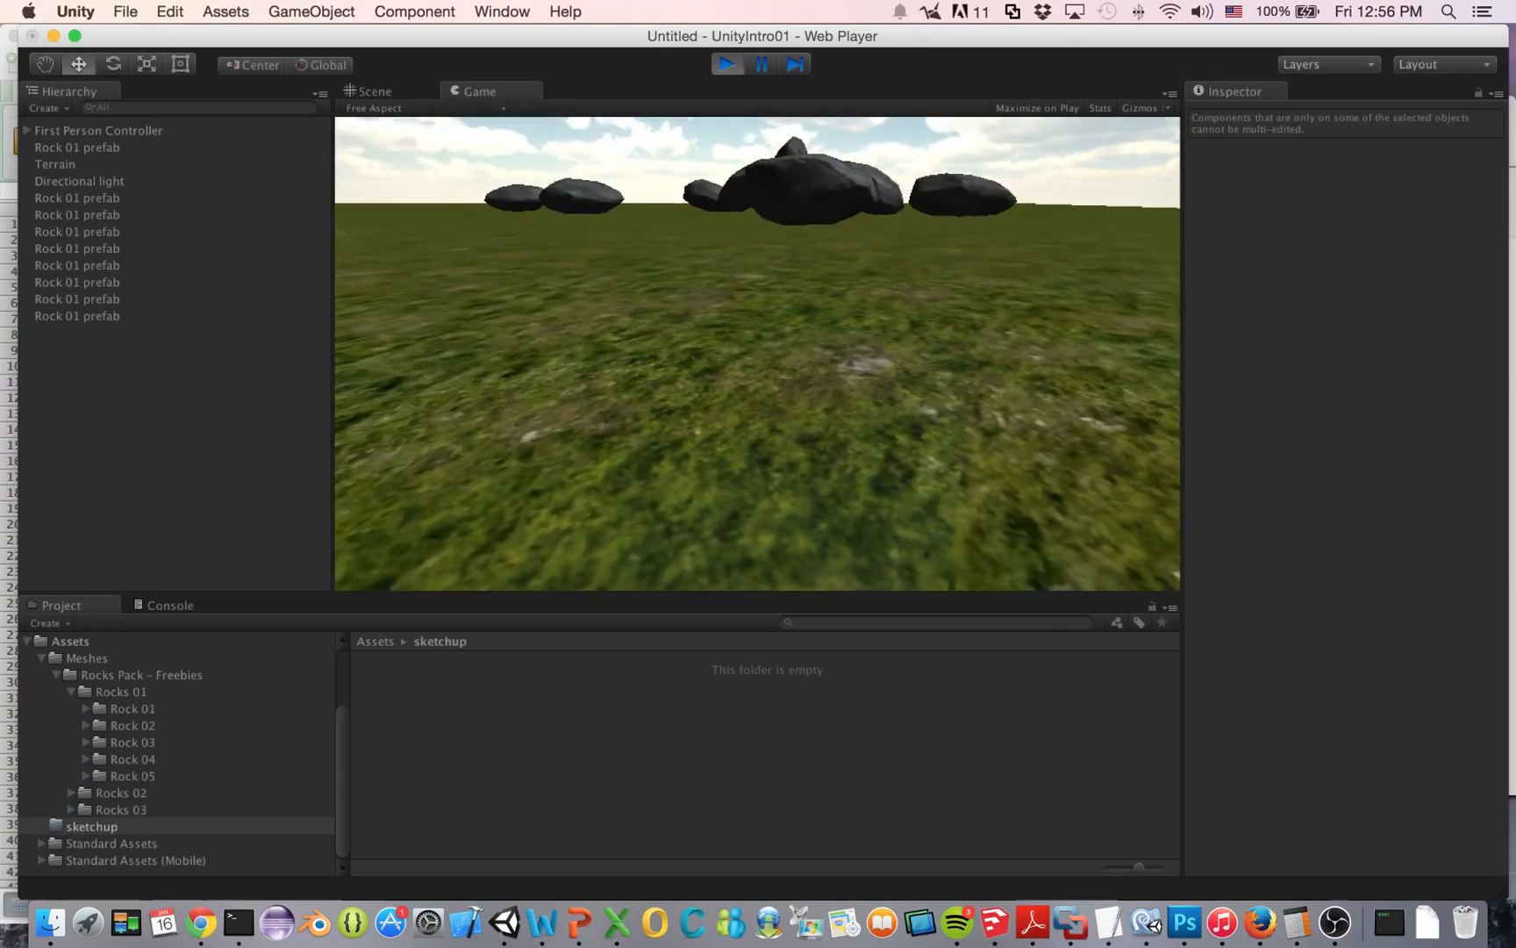
Stop the running game preview and switch to SketchUp
{"action": "key", "text": "super+p"}
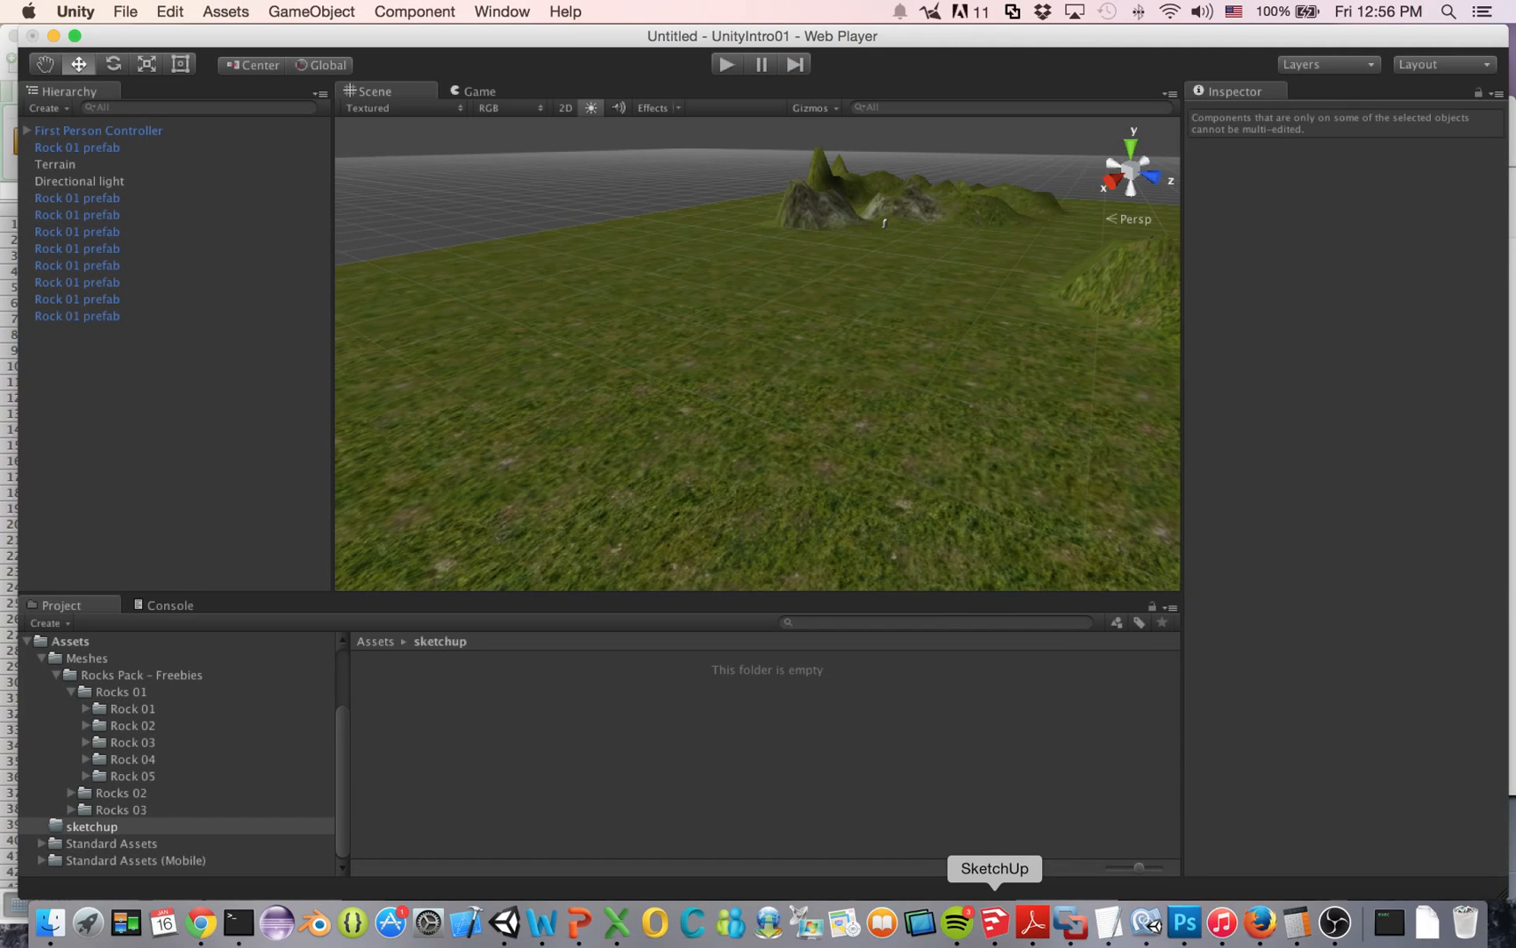
{"action": "left_click", "coordinate": [994, 921]}
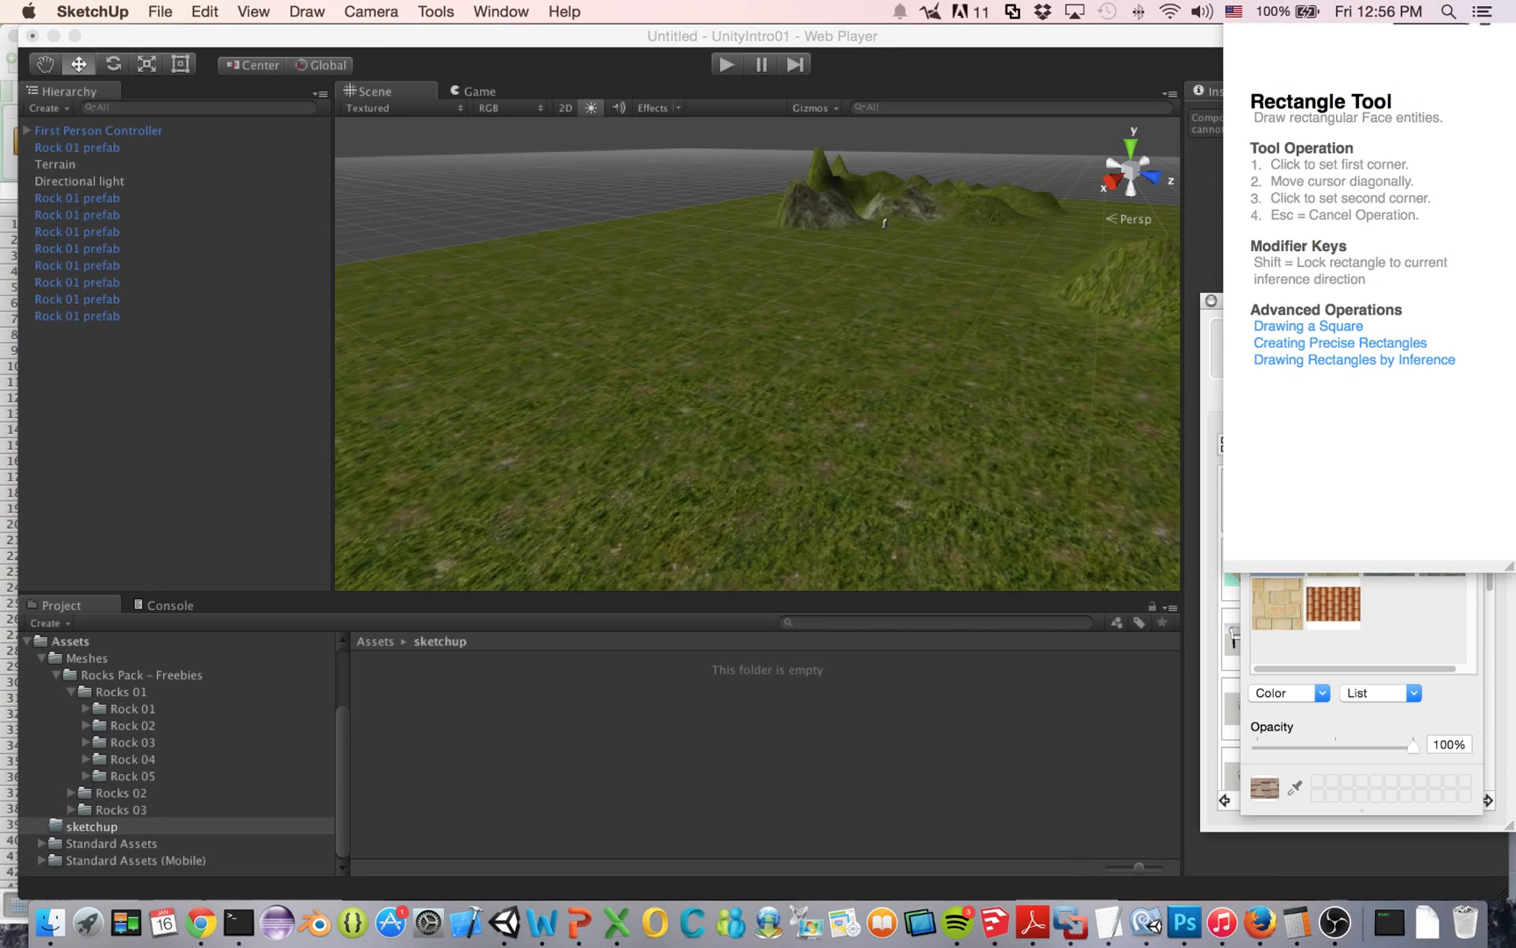
Start a new SketchUp model and delete the default human figure
{"action": "left_click", "coordinate": [159, 11]}
{"action": "left_click", "coordinate": [177, 37]}
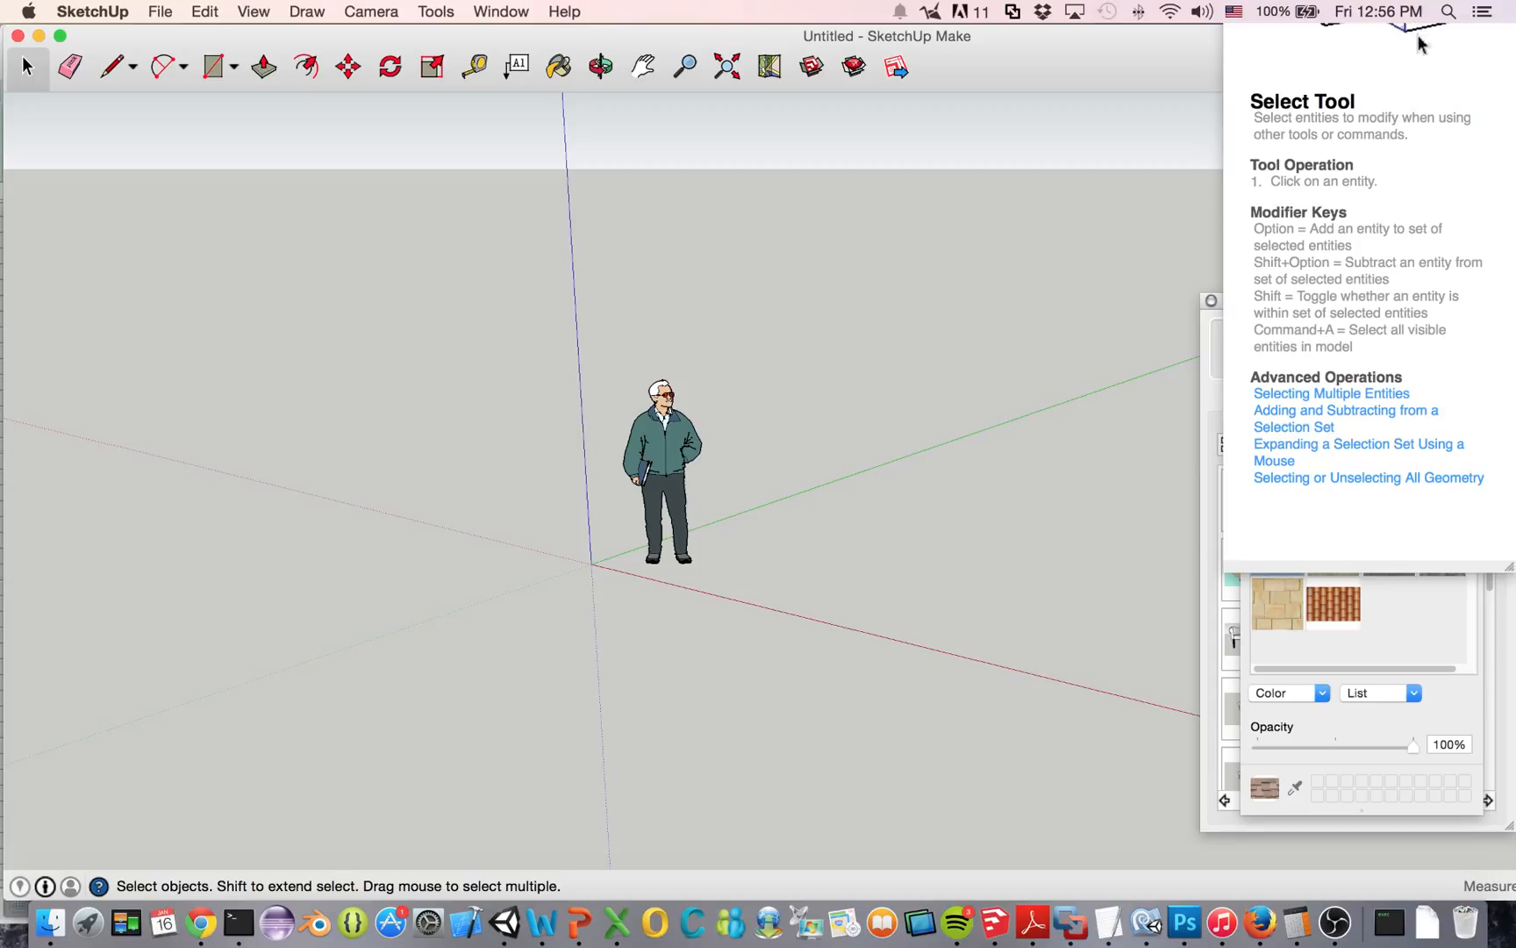
{"action": "key", "text": "super+a"}
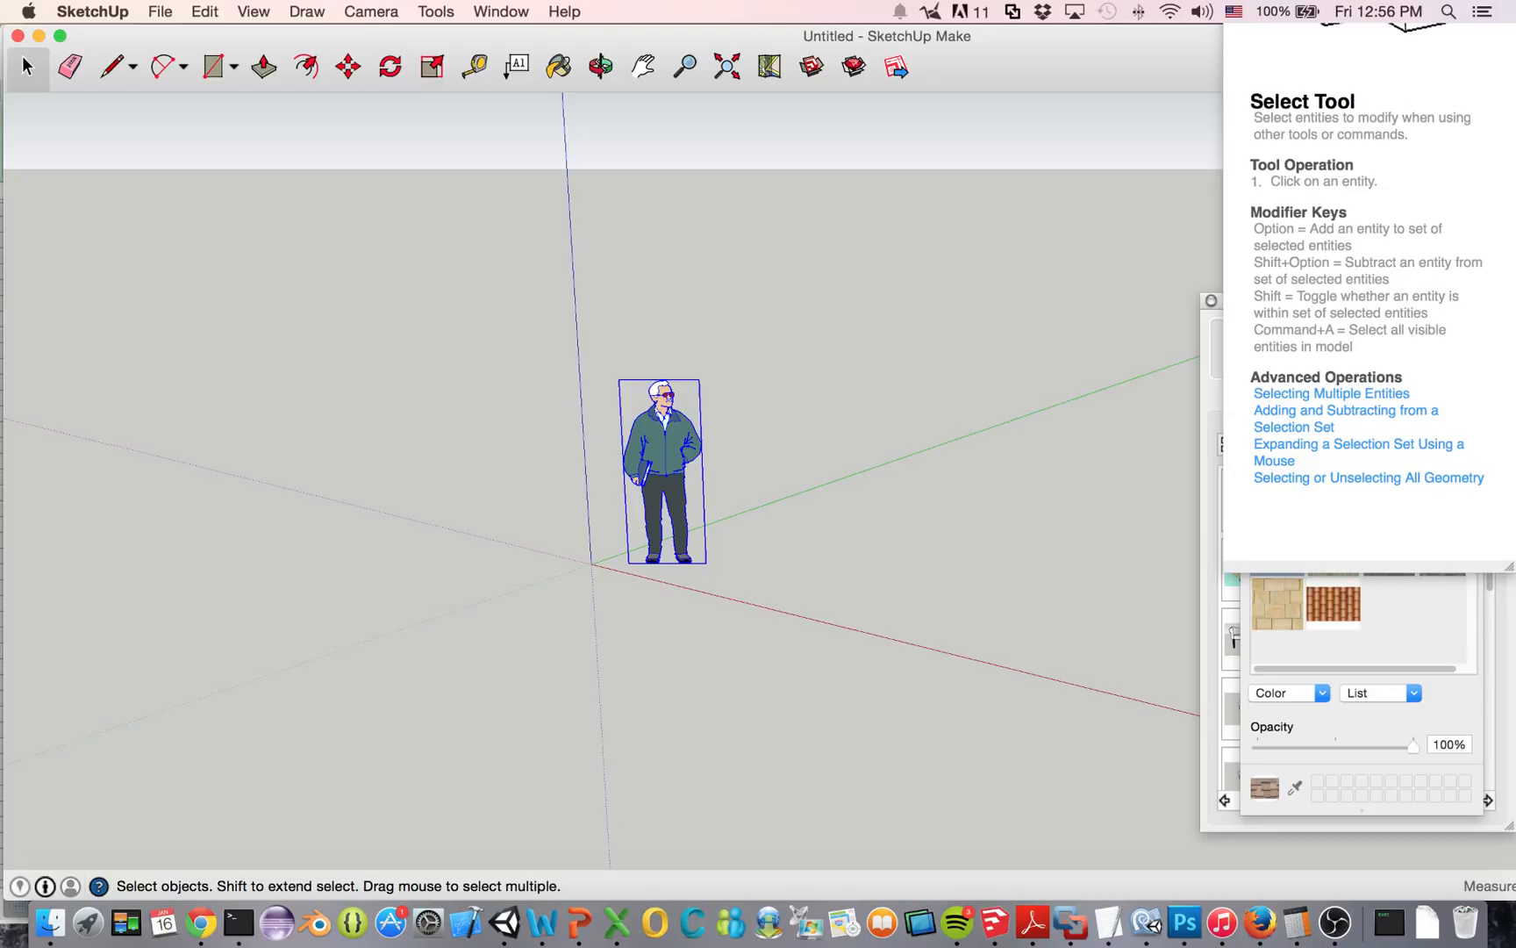
{"action": "key", "text": "Delete"}
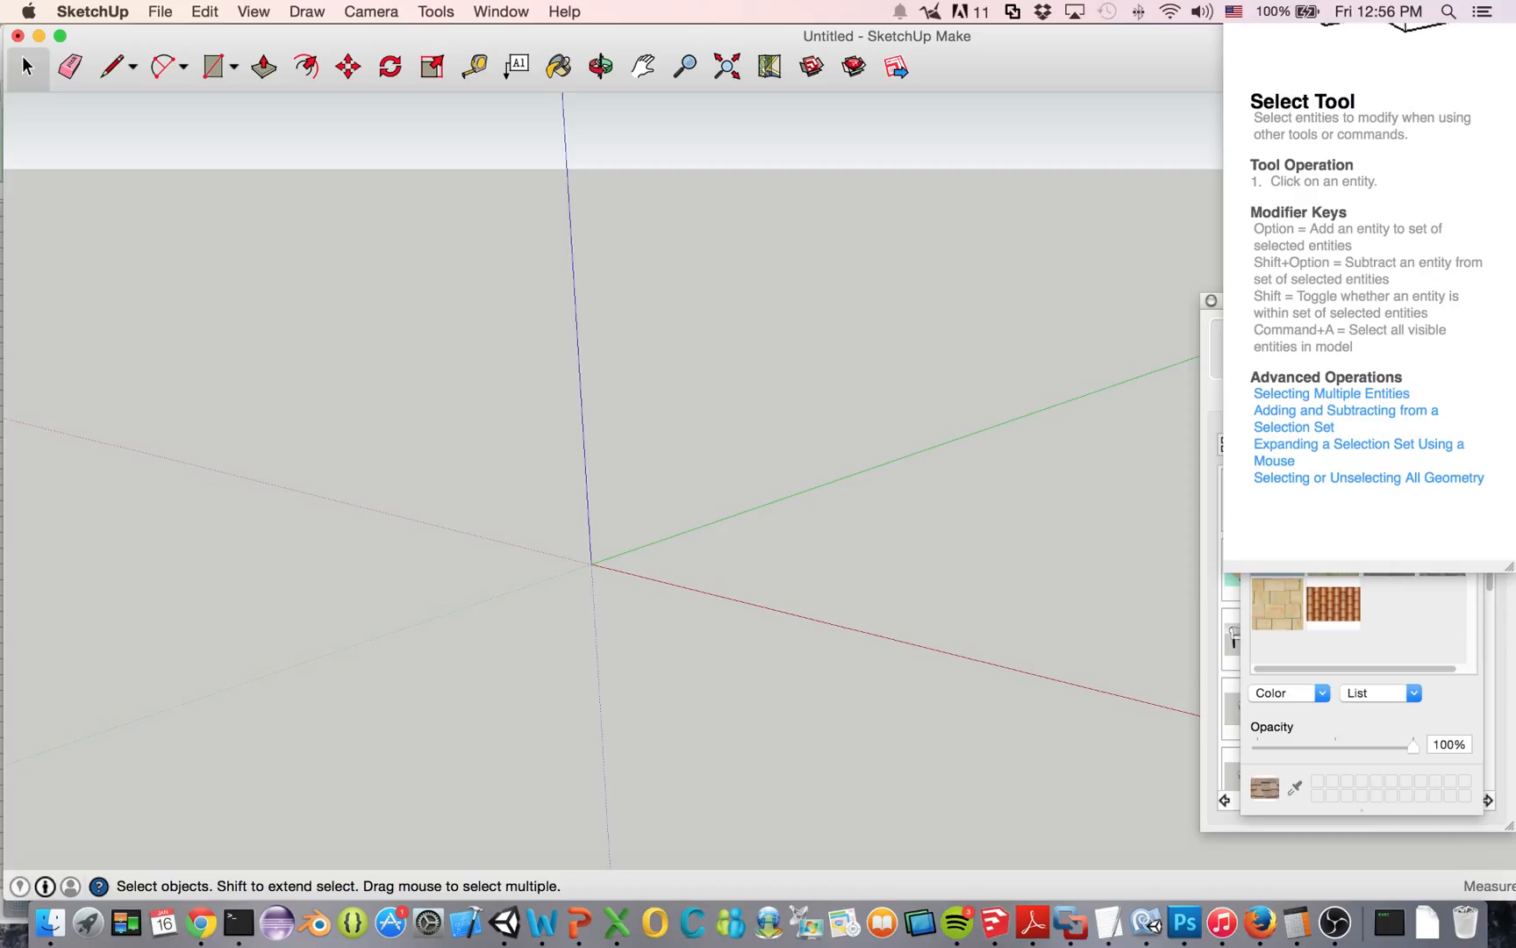
{"action": "key", "text": "e"}
{"action": "key", "text": "l"}
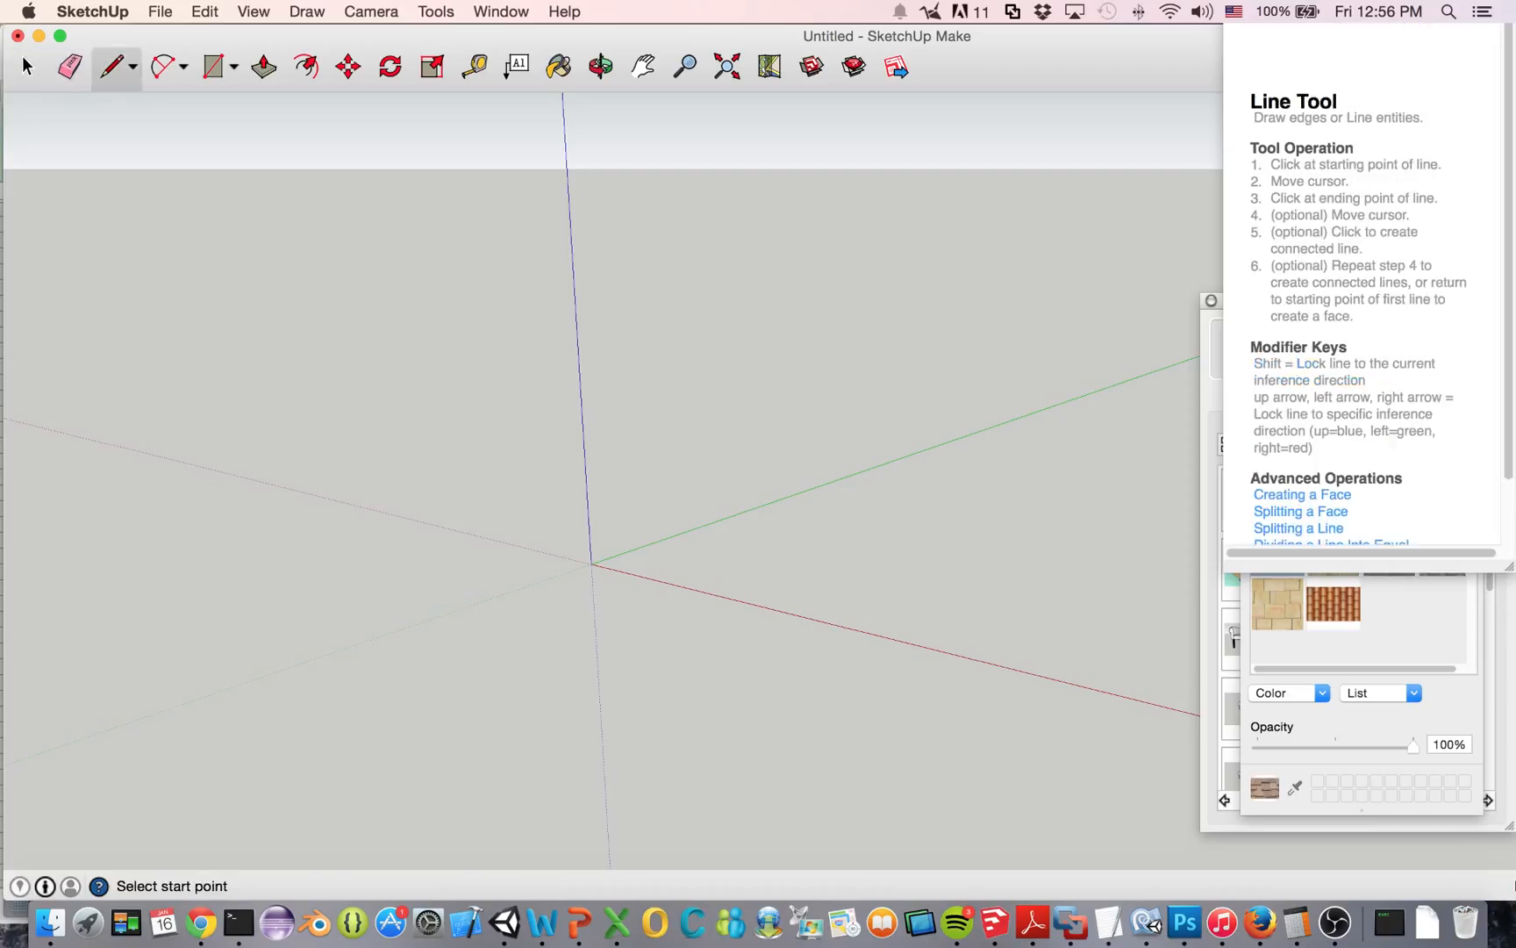
{"action": "key", "text": "a"}
{"action": "key", "text": "r"}
{"action": "key", "text": "p"}
{"action": "key", "text": "f"}
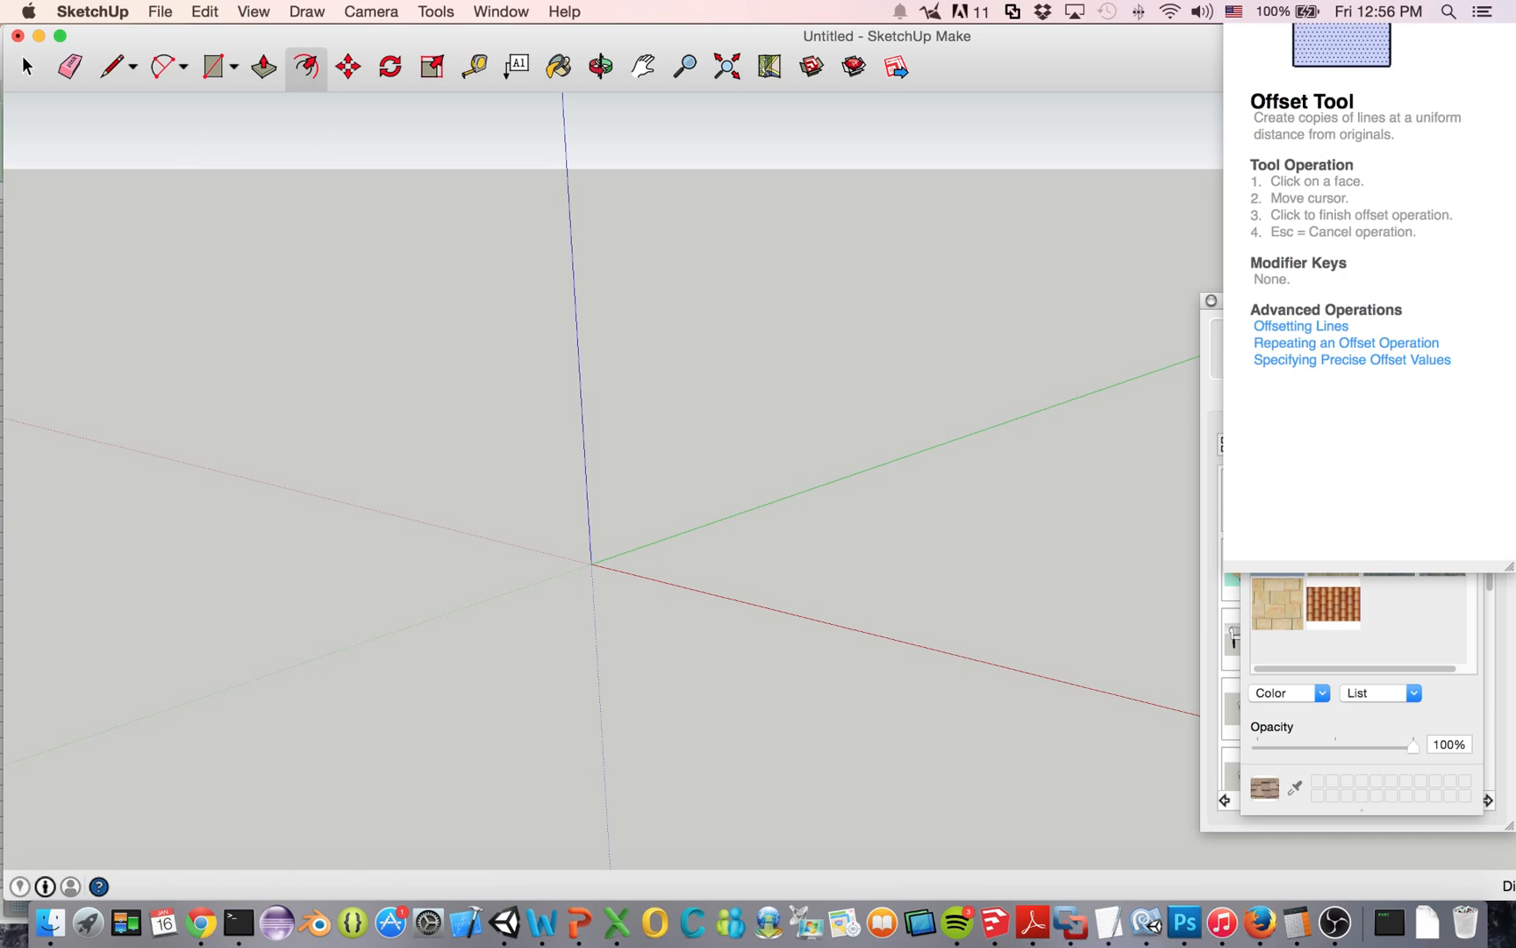
{"action": "key", "text": "m"}
{"action": "key", "text": "q"}
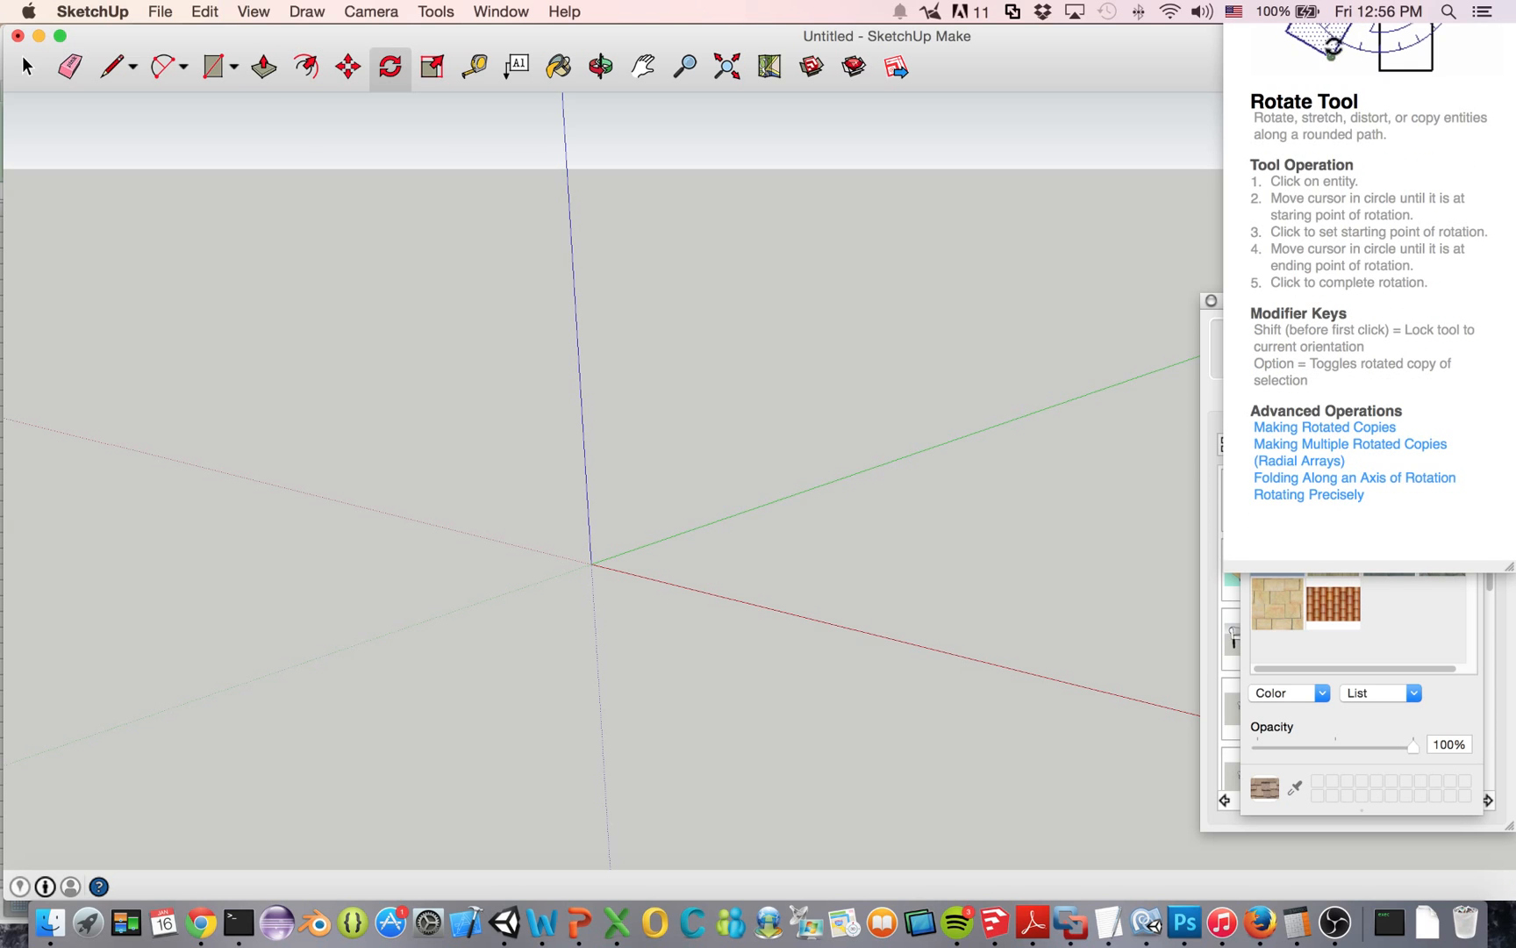
{"action": "key", "text": "s"}
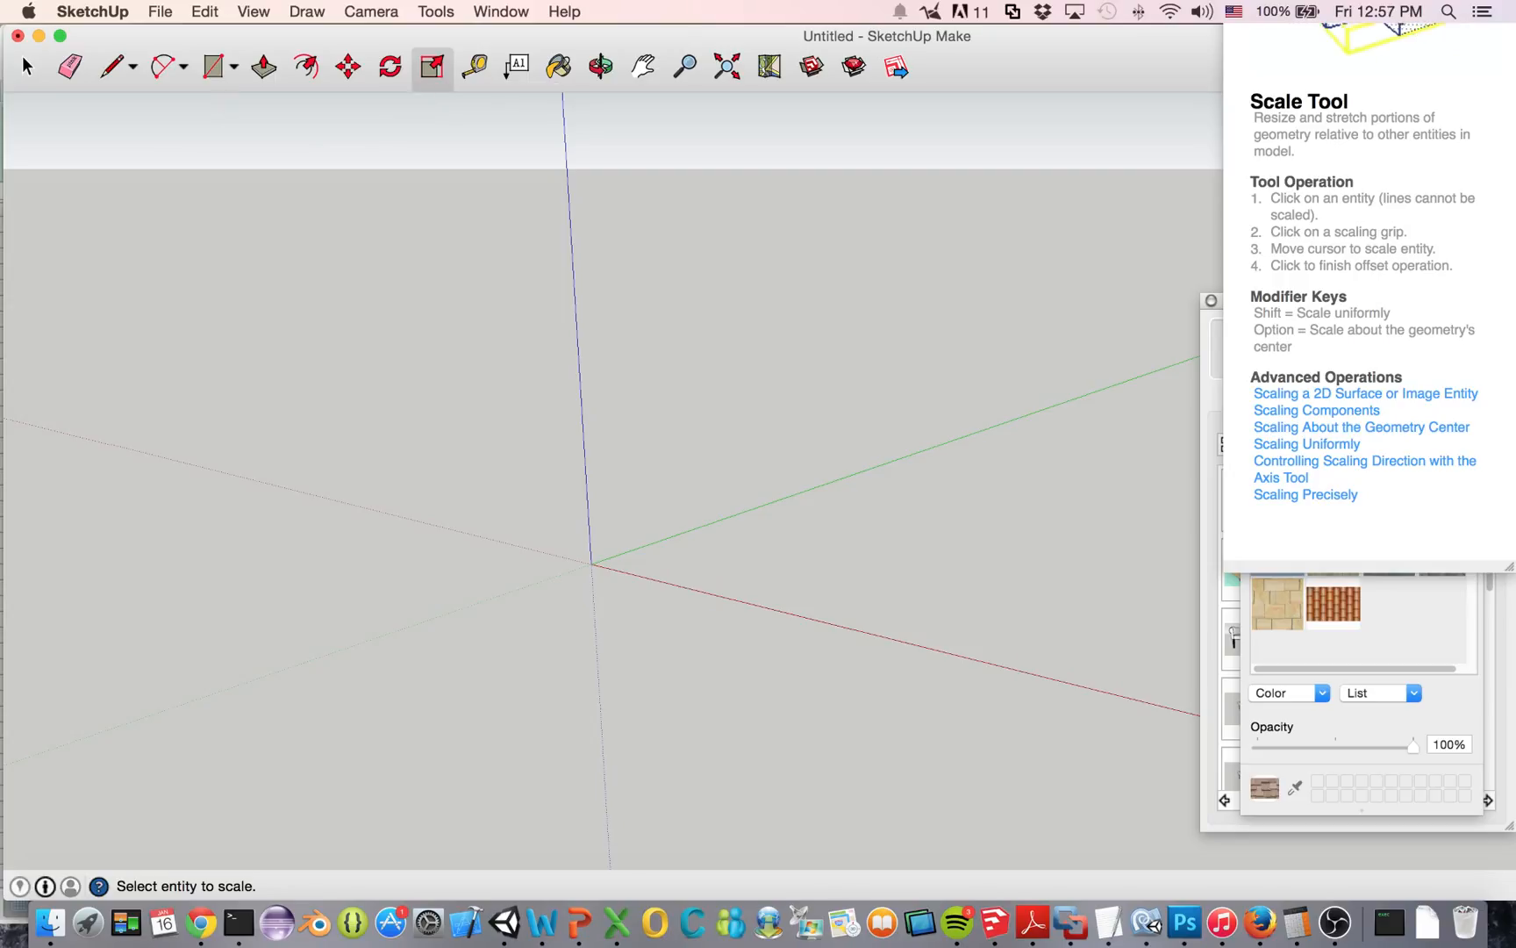
Draw a rectangle on the ground starting at the origin and pull it up with Push/Pull into a box
{"action": "key", "text": "r"}
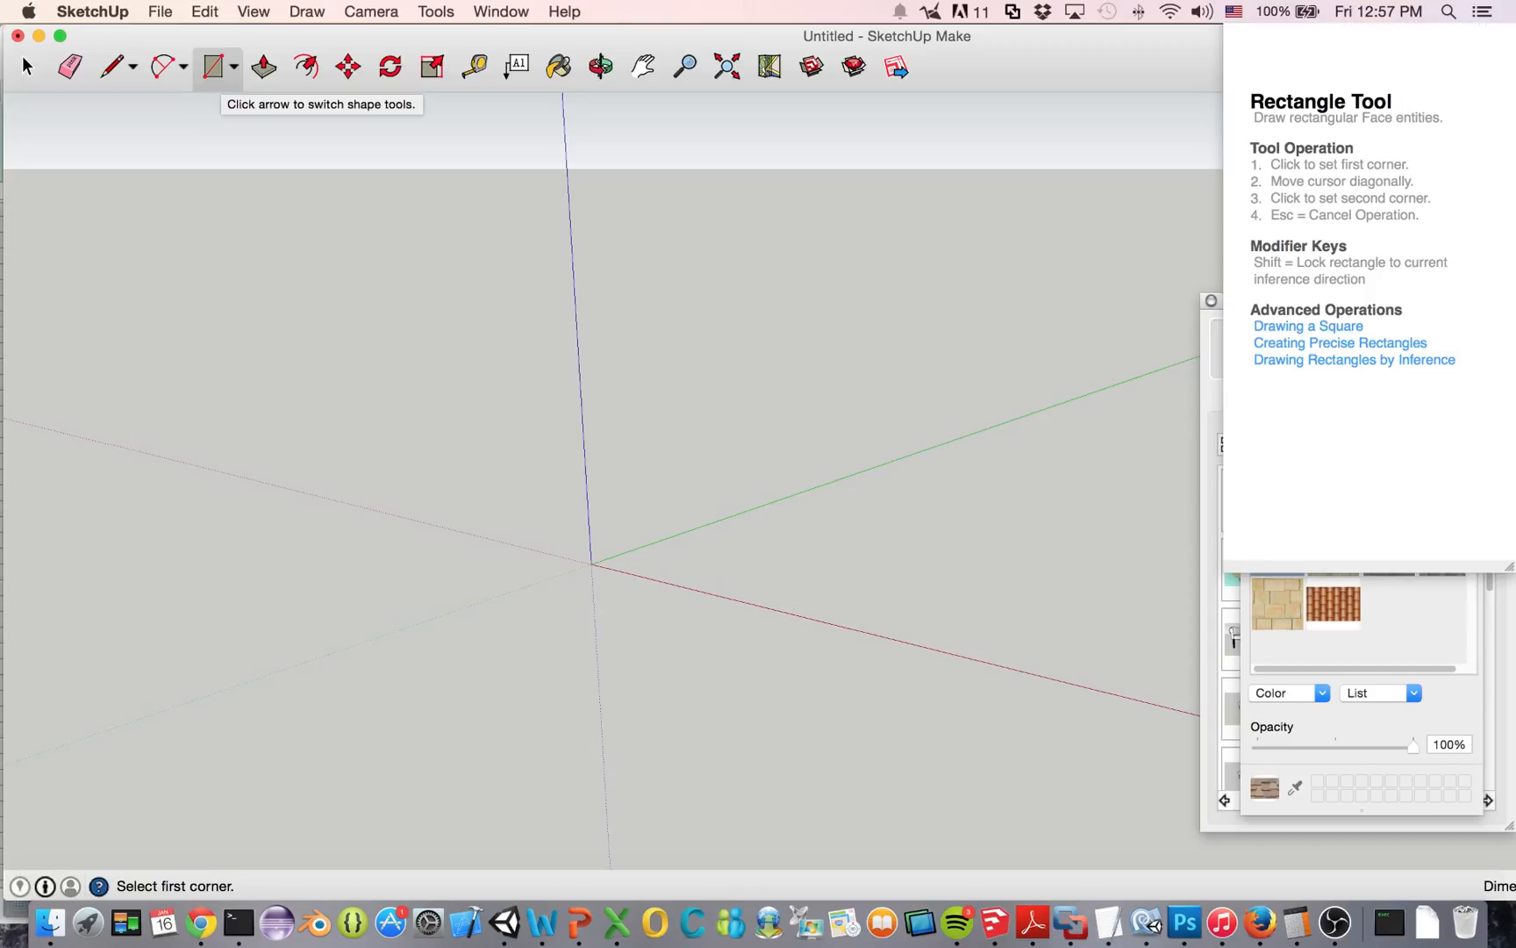
{"action": "left_click", "coordinate": [233, 66]}
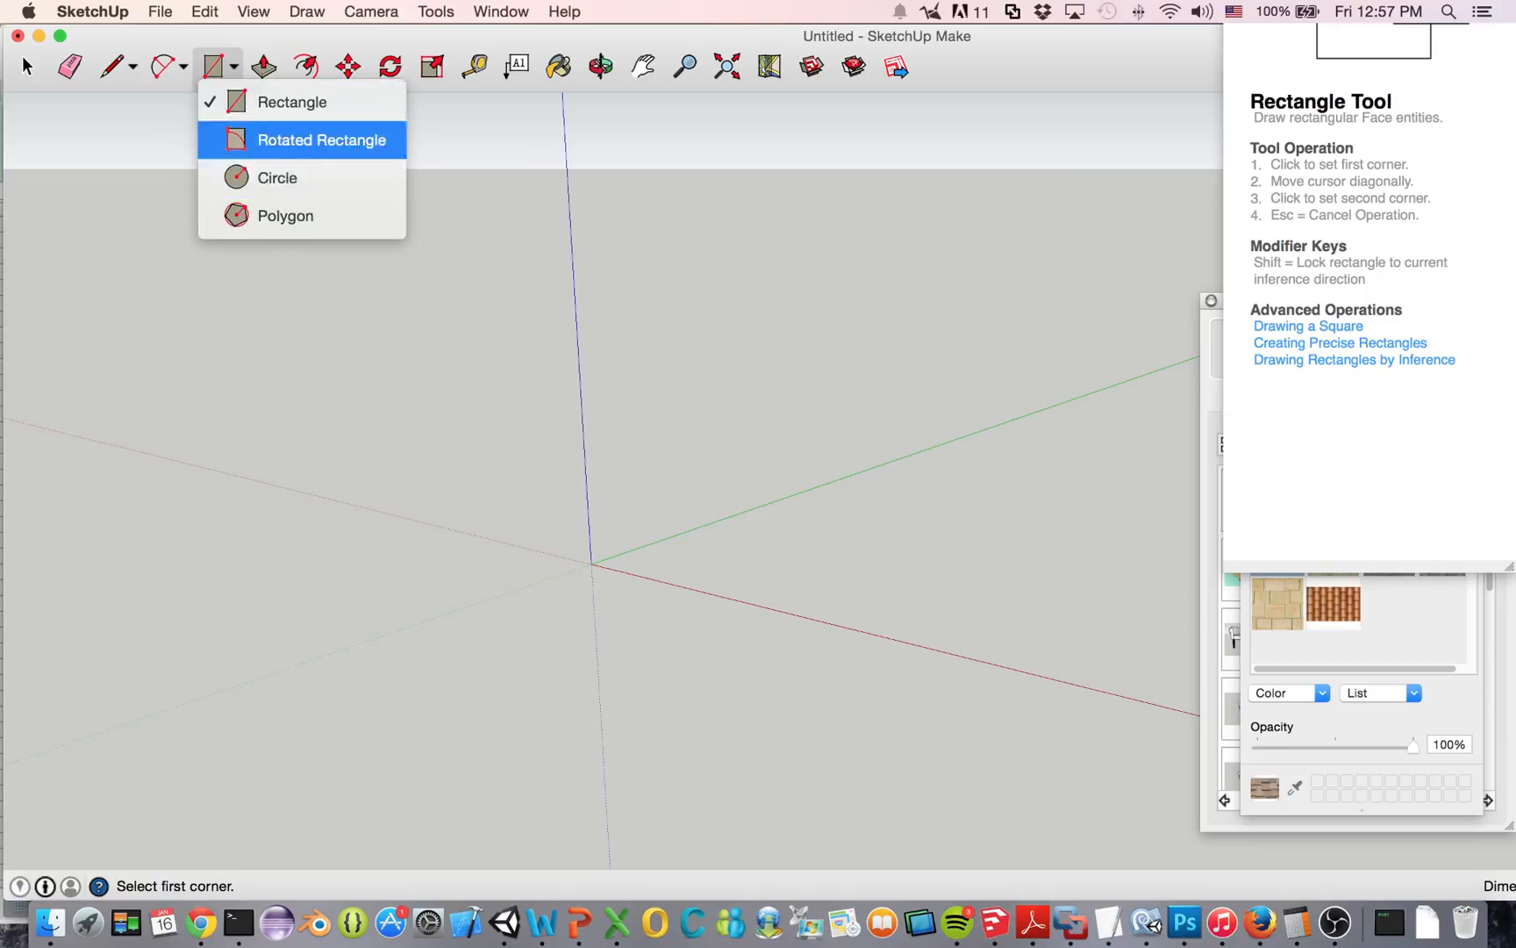
{"action": "left_click", "coordinate": [292, 101]}
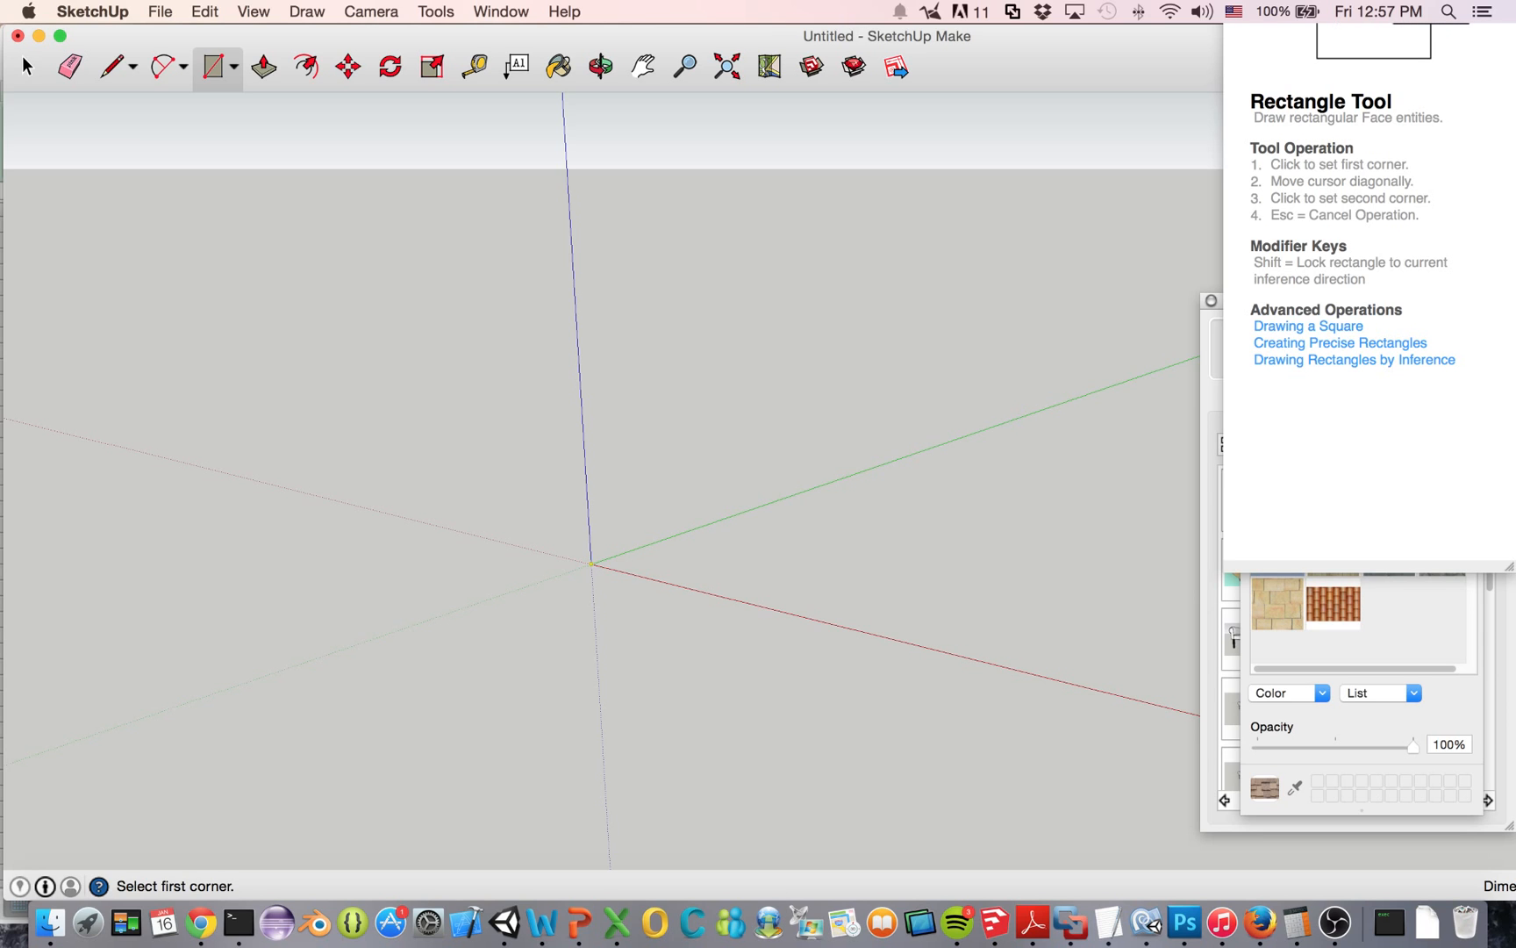
{"action": "left_click", "coordinate": [592, 563]}
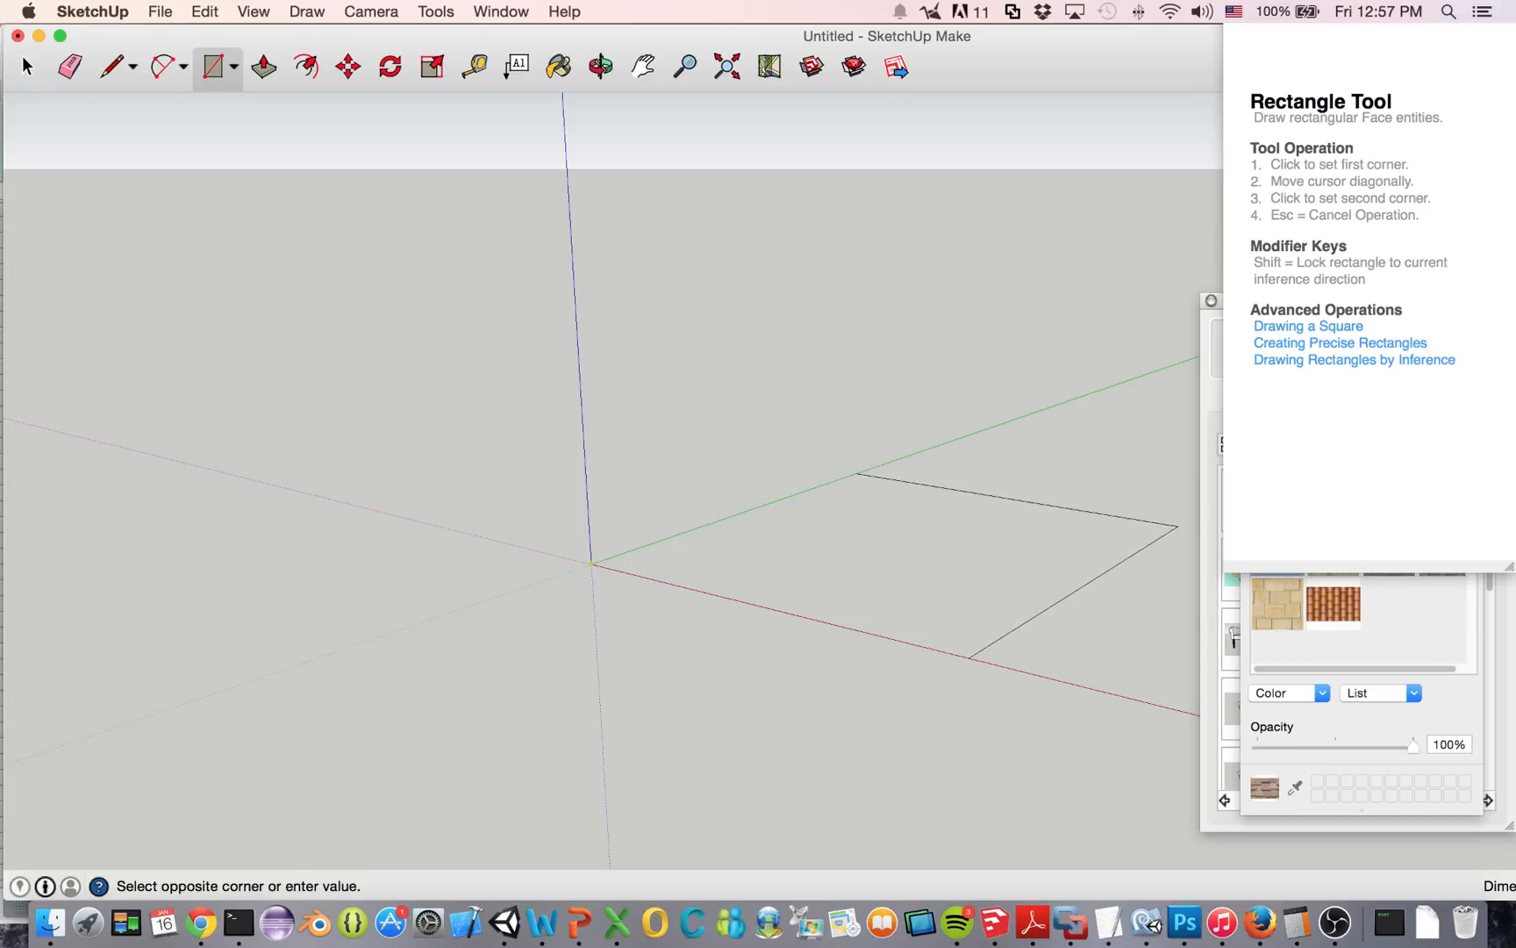
{"action": "left_click", "coordinate": [1178, 526]}
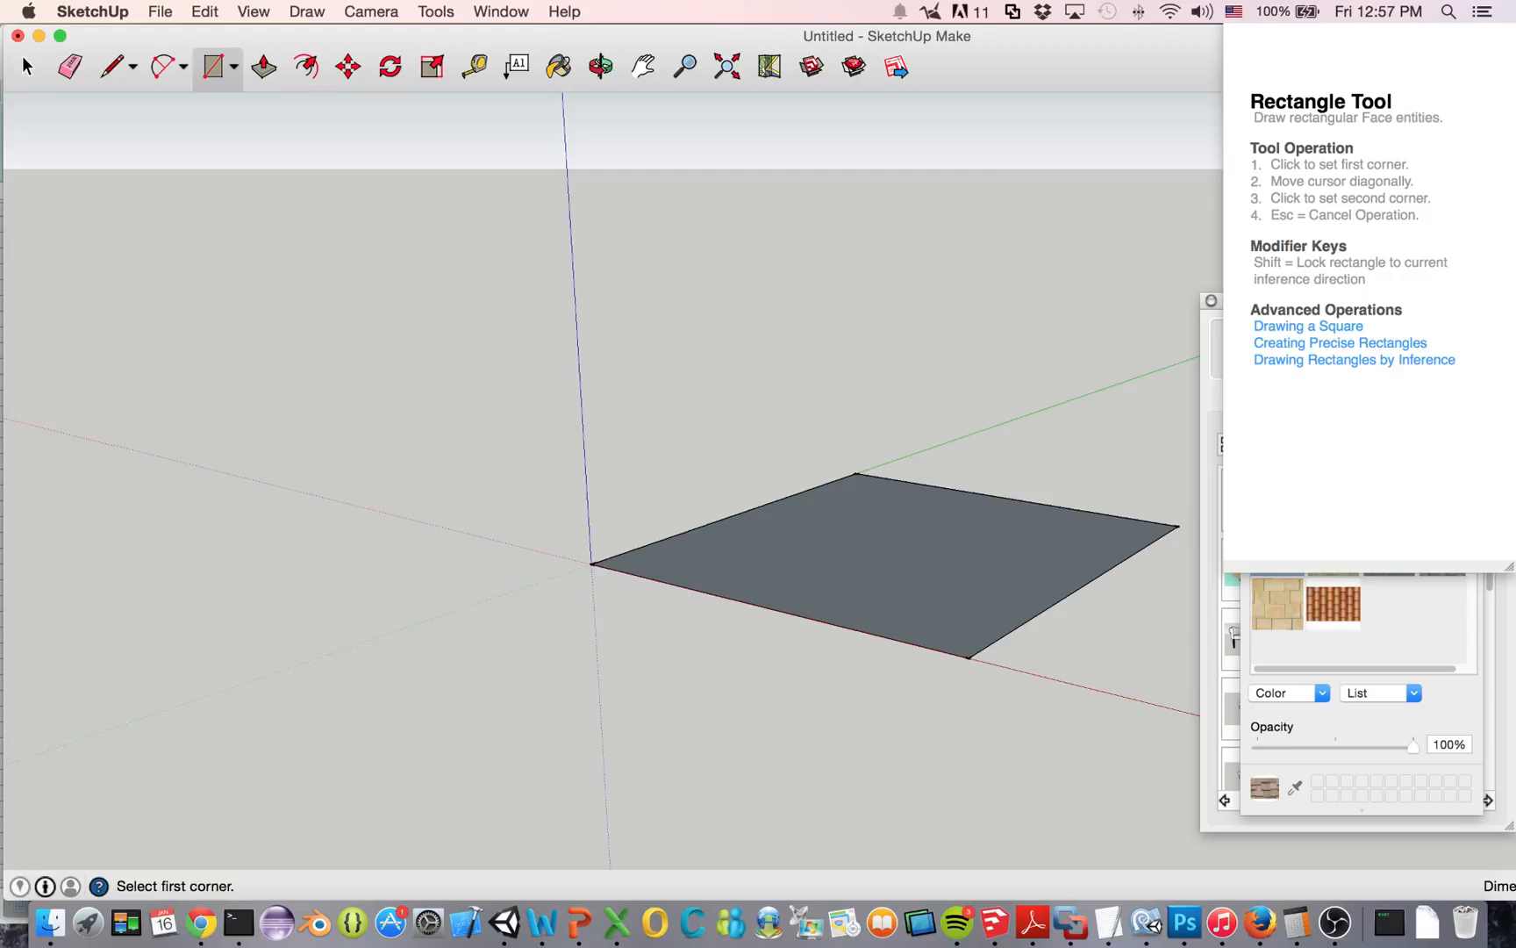
{"action": "key", "text": "p"}
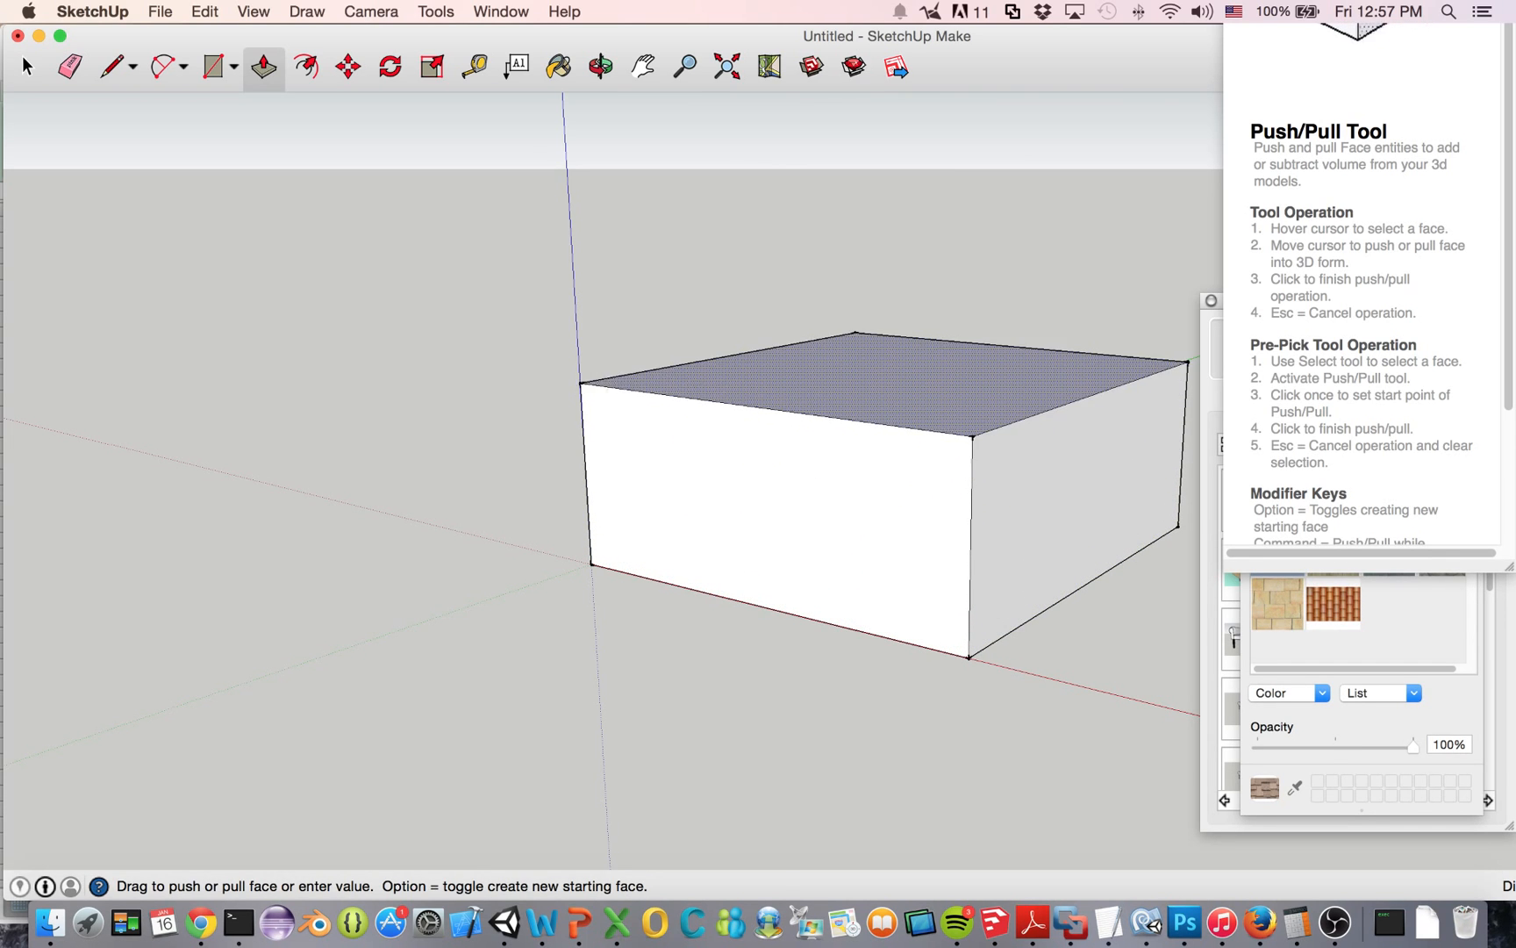
{"action": "left_click", "coordinate": [842, 393]}
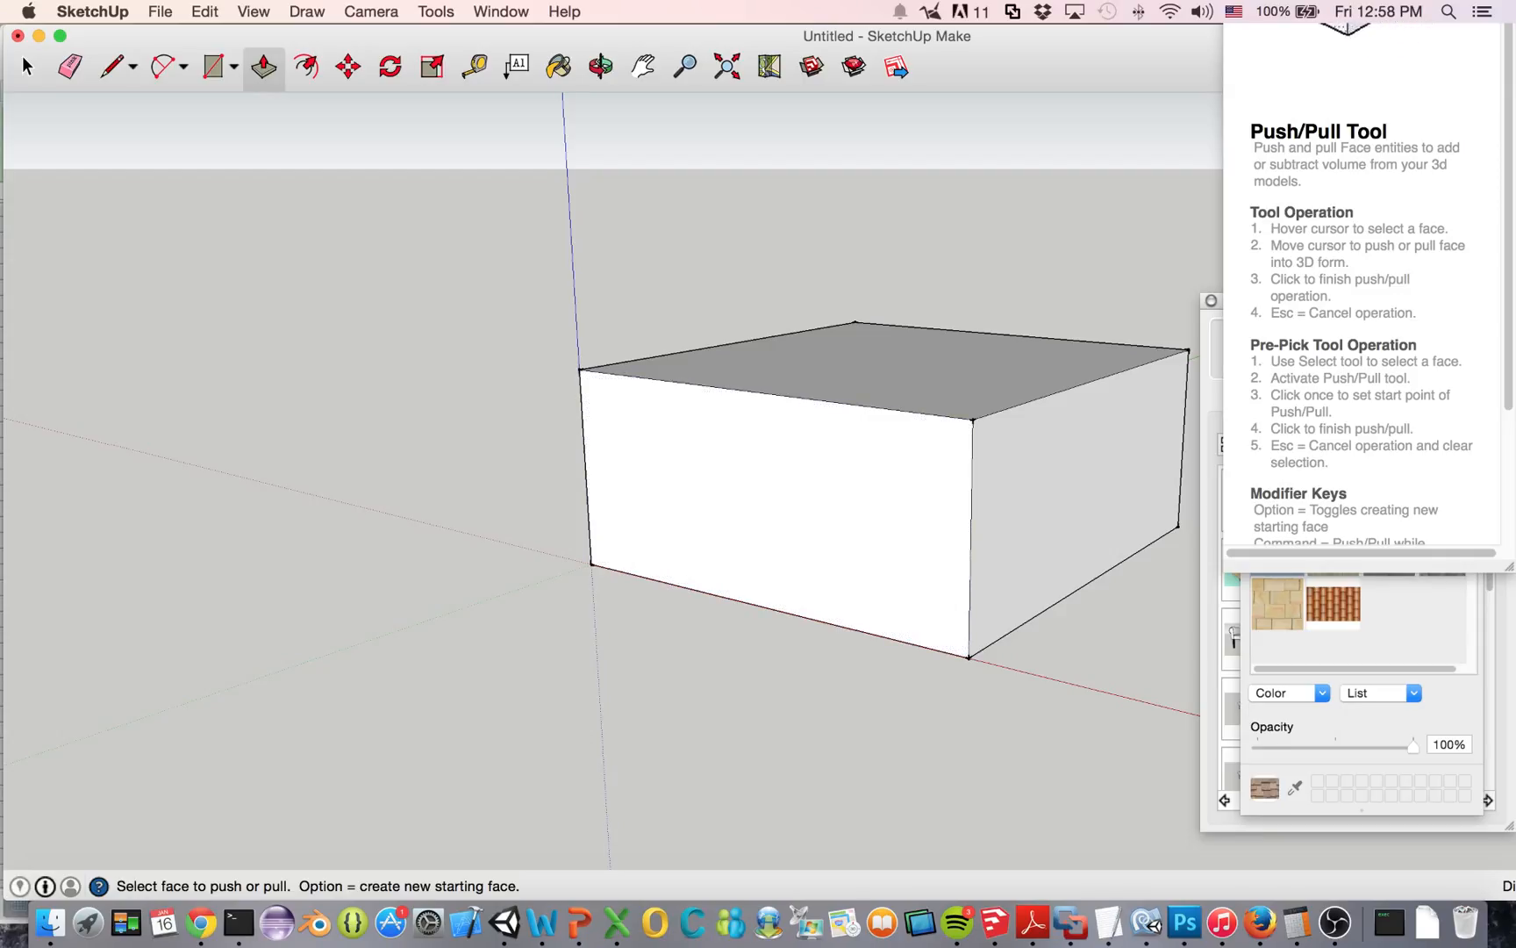
Draw a door rectangle rising from the bottom edge of the front wall and push it inward to make a doorway recess
{"action": "key", "text": "r"}
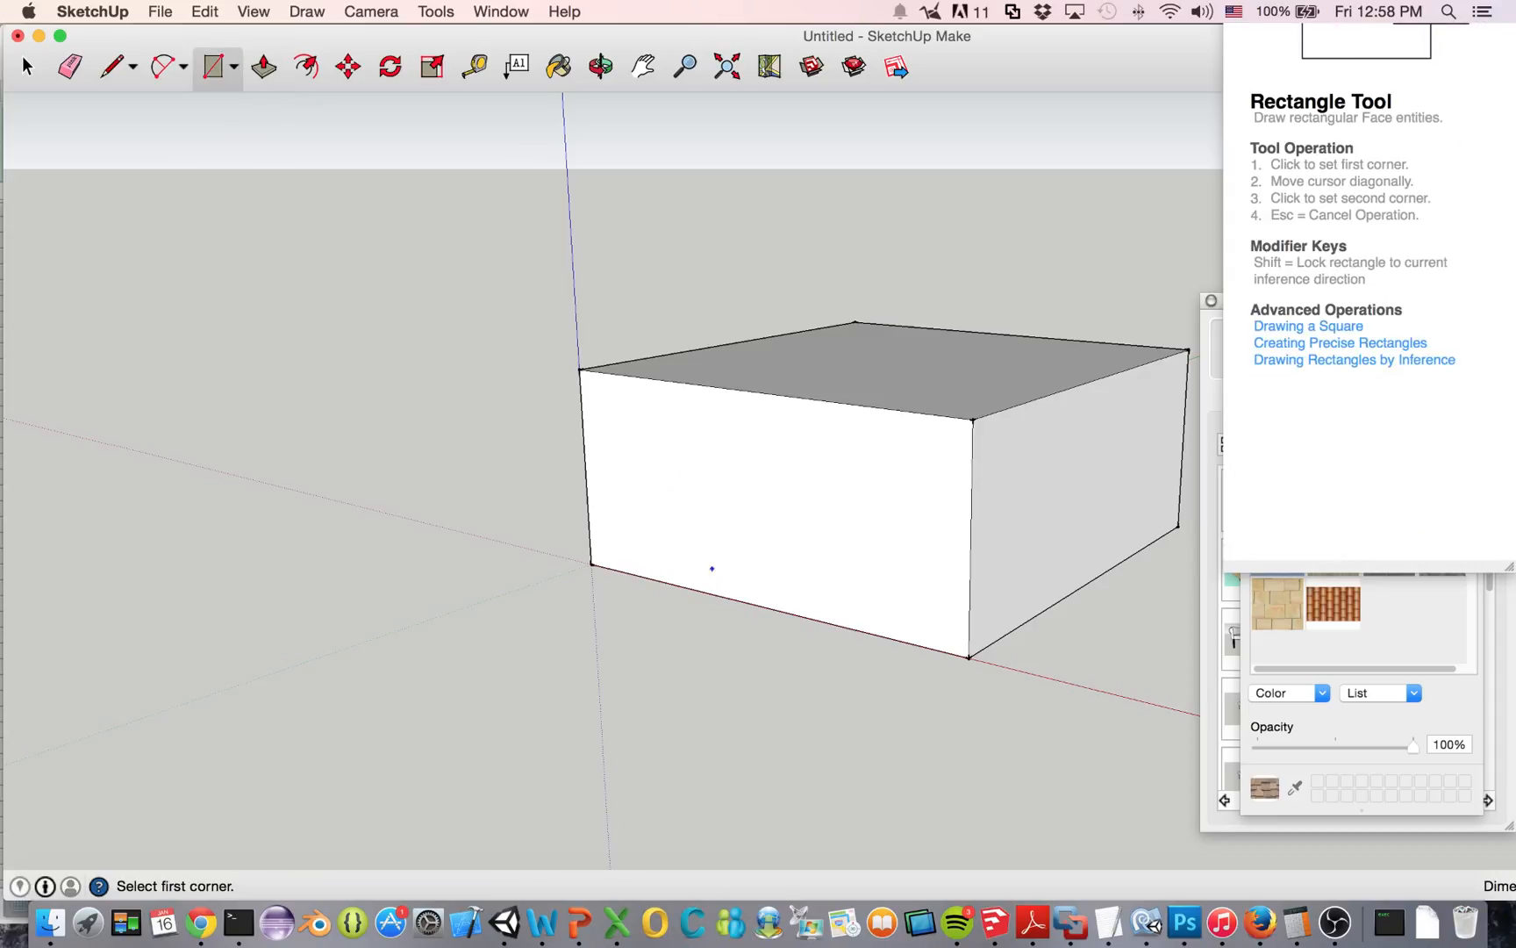
{"action": "left_click", "coordinate": [723, 596]}
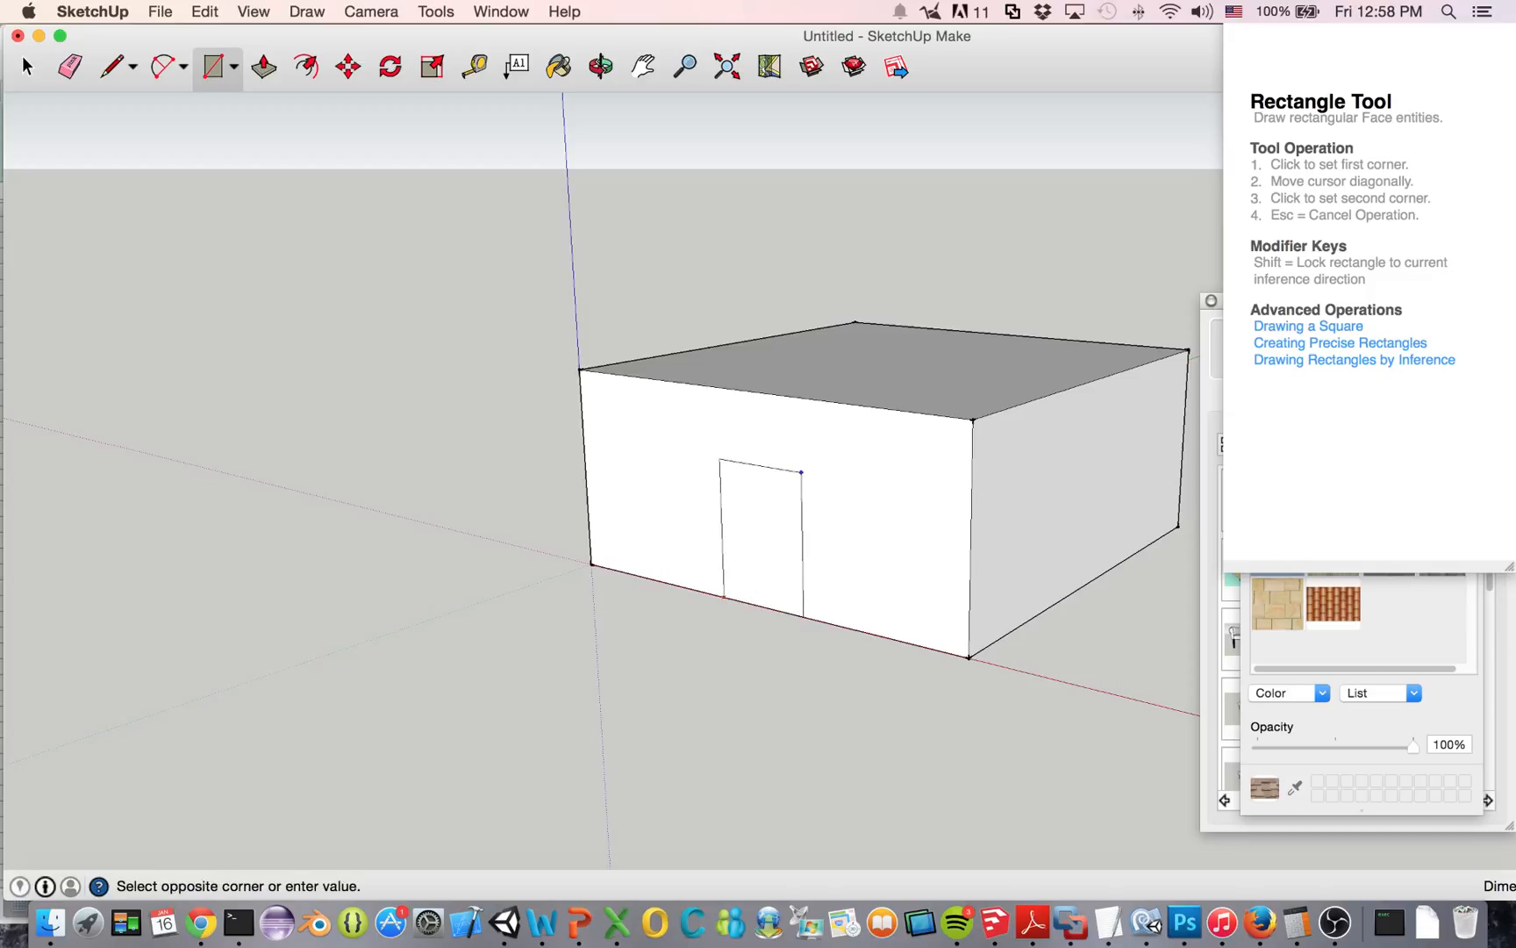
{"action": "left_click", "coordinate": [801, 472]}
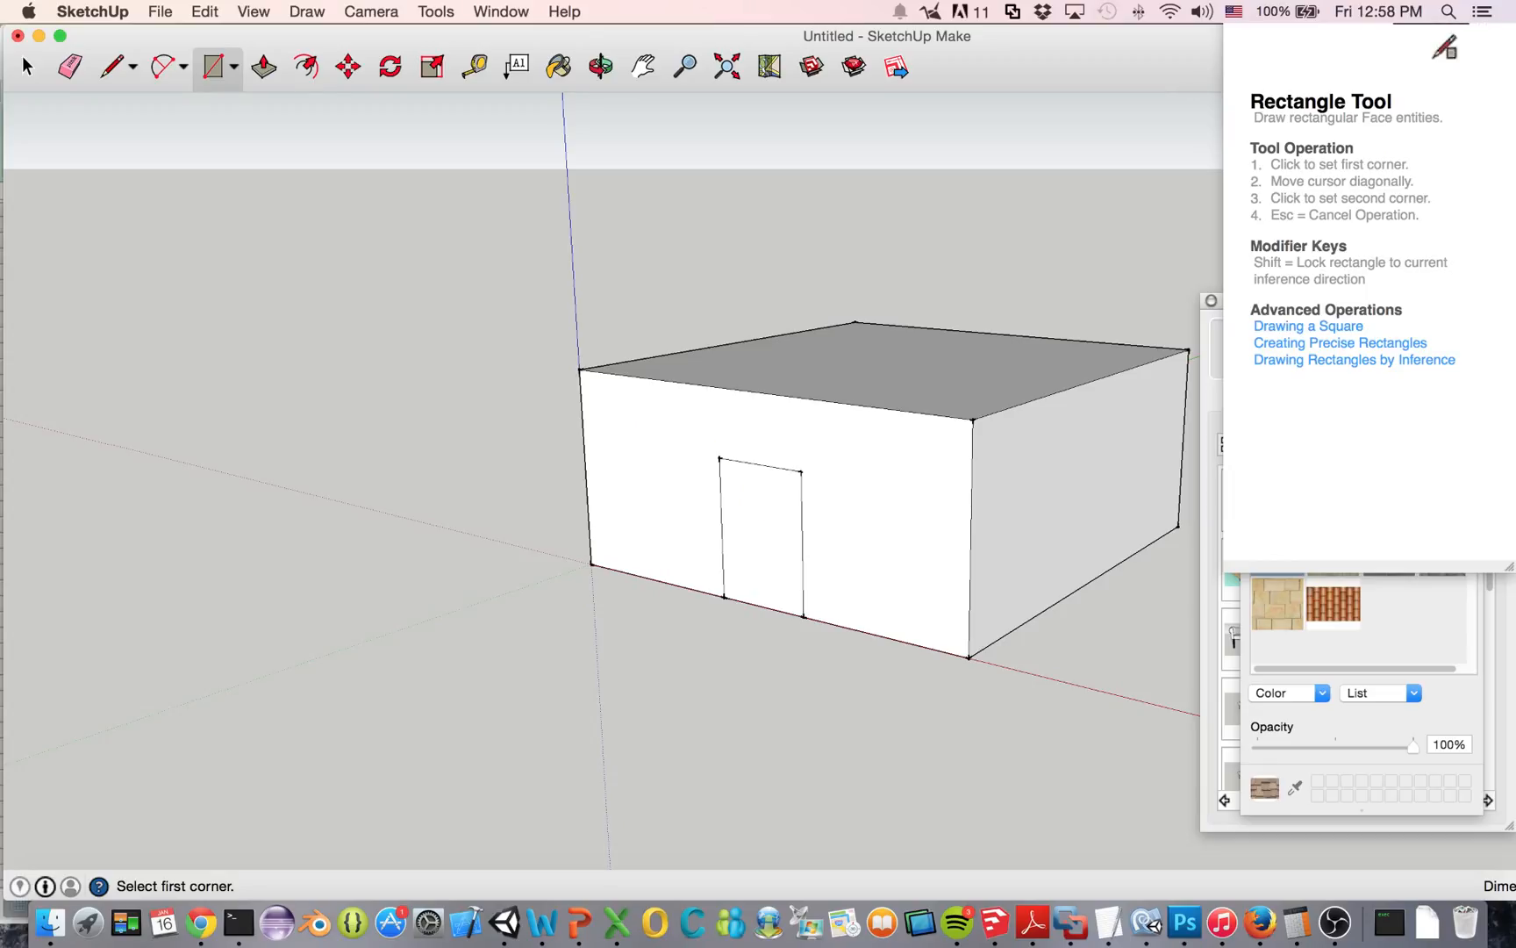
{"action": "key", "text": "p"}
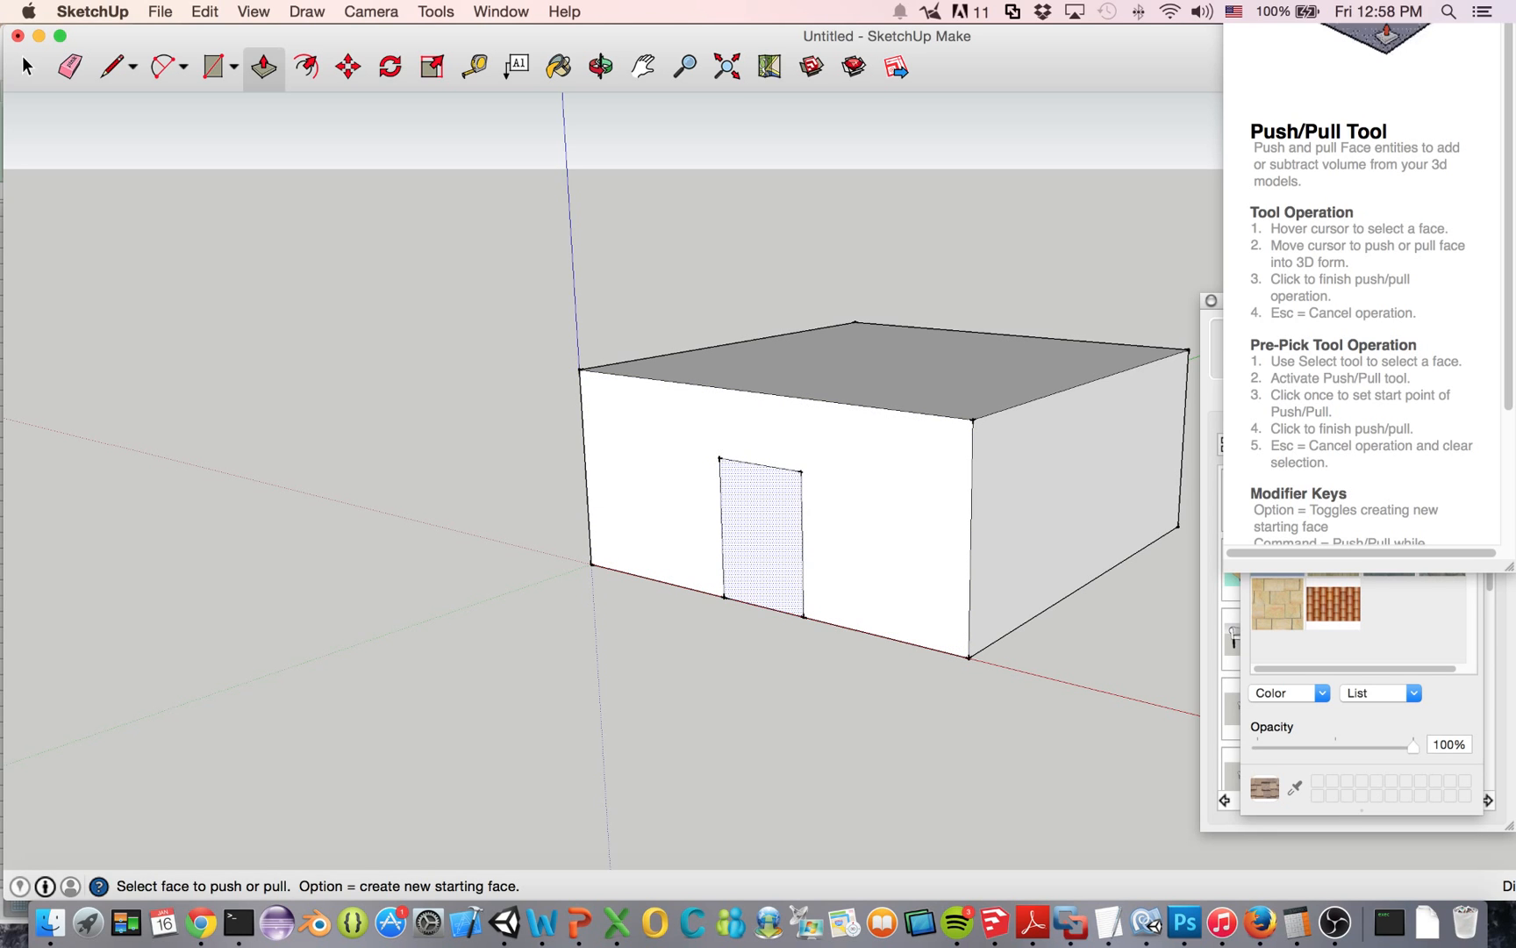
{"action": "left_click", "coordinate": [763, 538]}
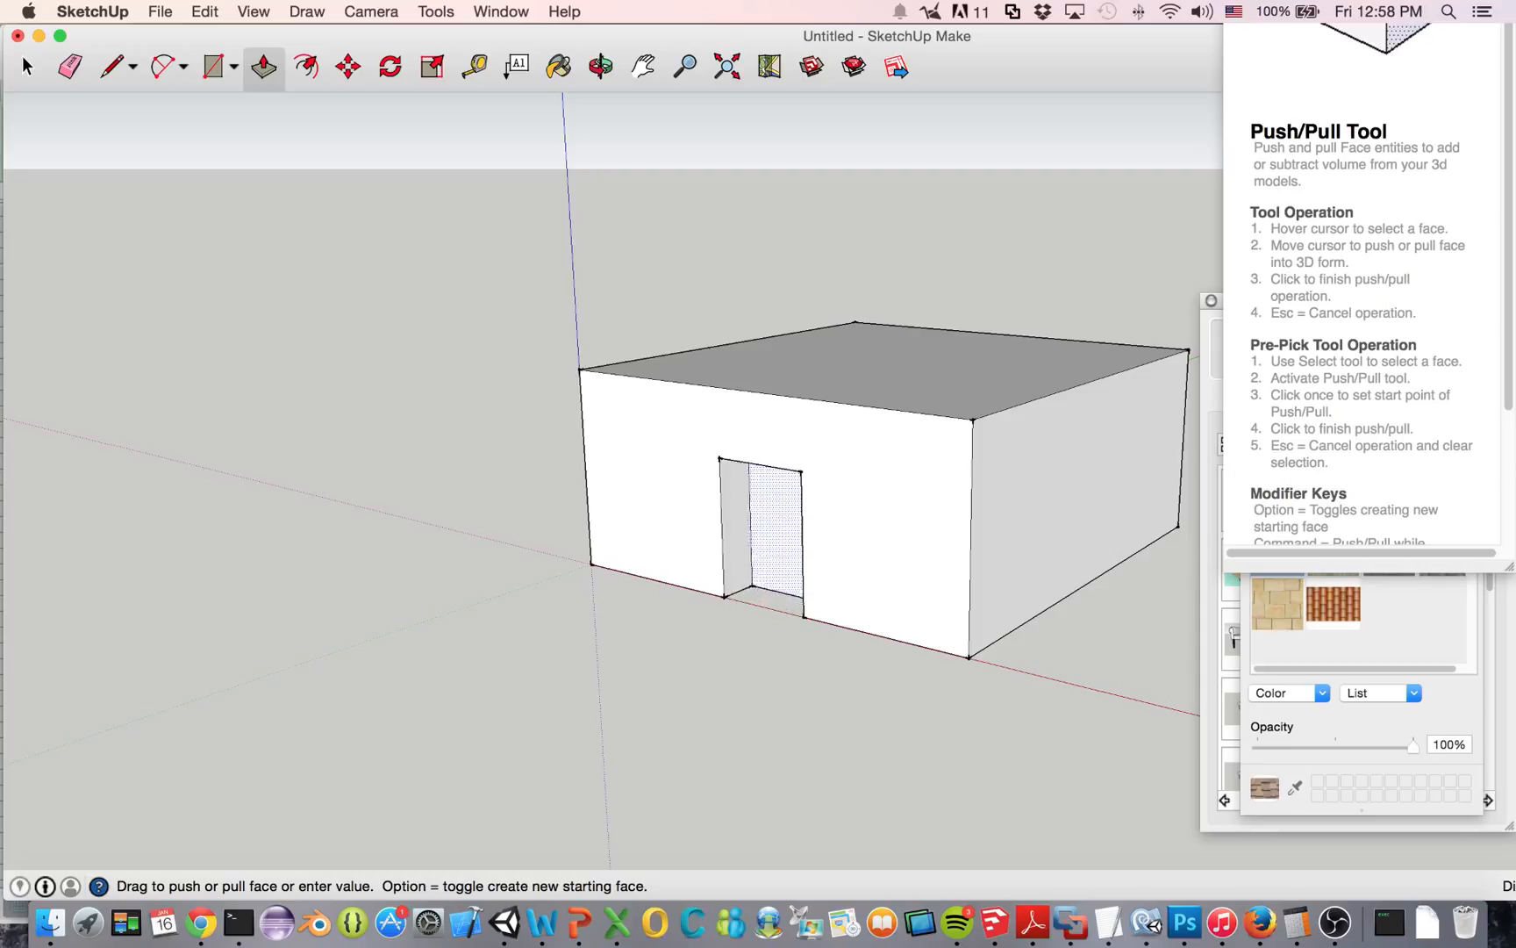
{"action": "left_click", "coordinate": [820, 517]}
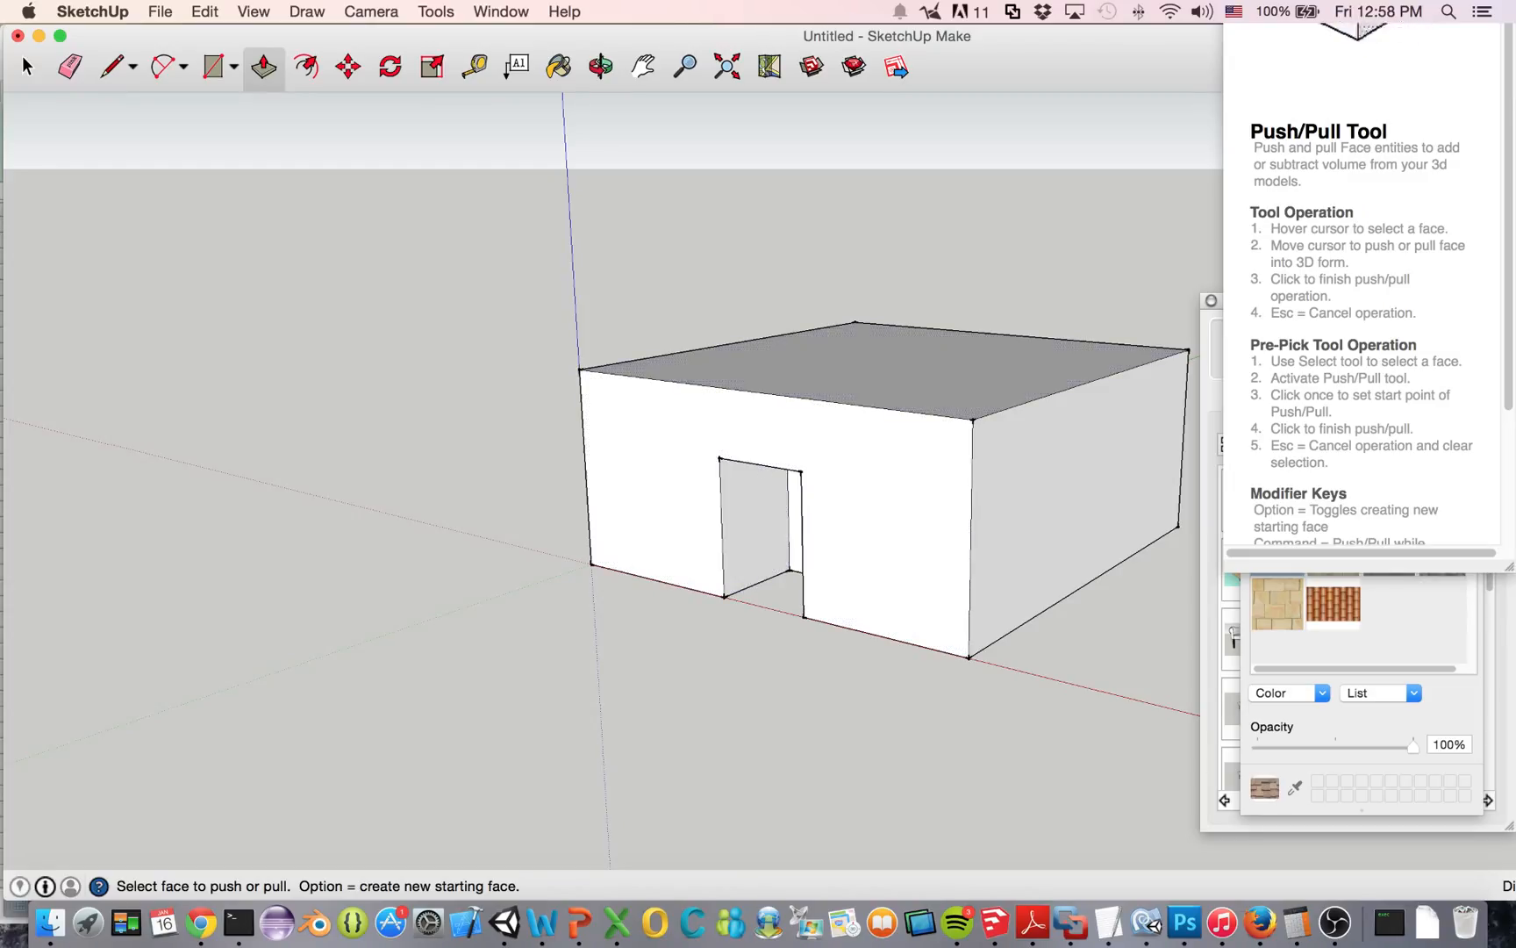
Draw a 2 Point Arc between the two upper corners of the end wall on the red axis side, bulging vertically upward
{"action": "key", "text": "a"}
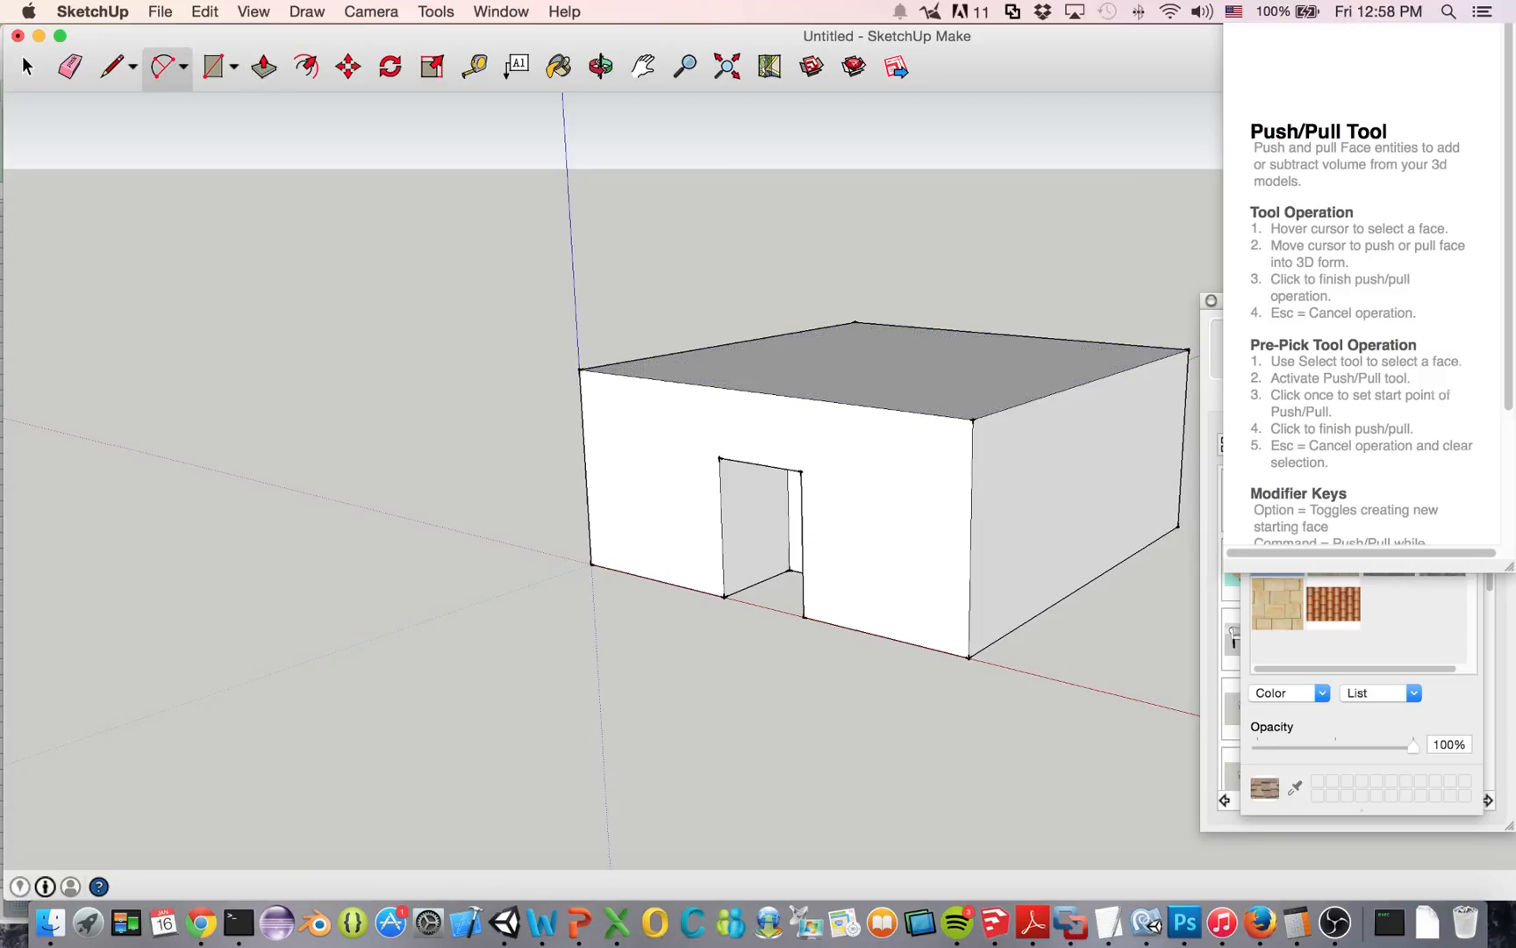
{"action": "left_click", "coordinate": [184, 66]}
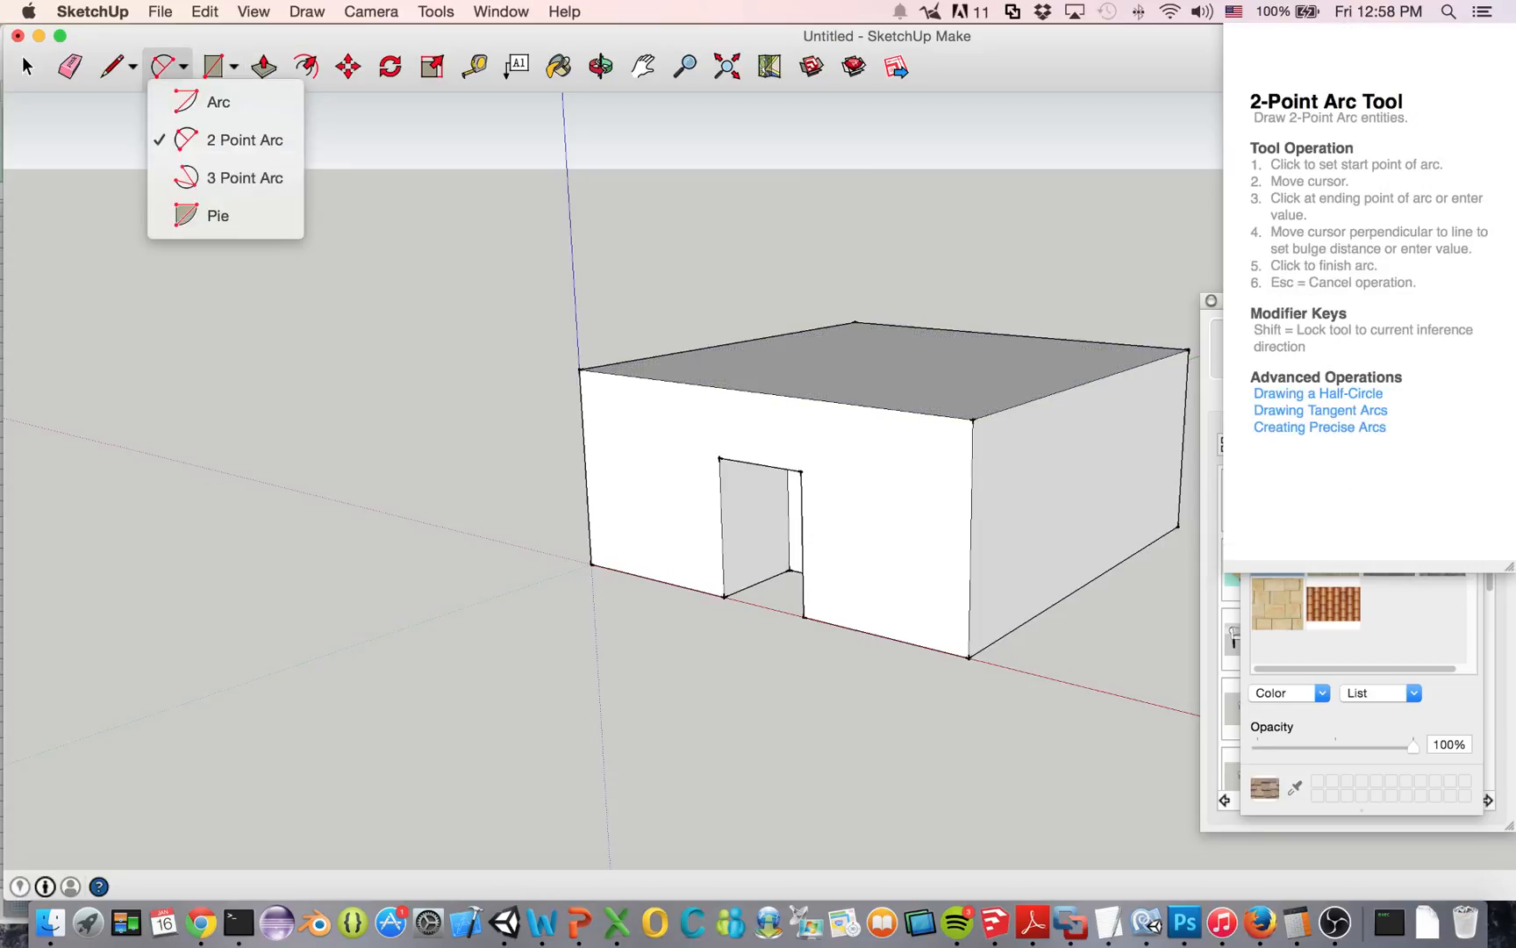
{"action": "key", "text": "Escape"}
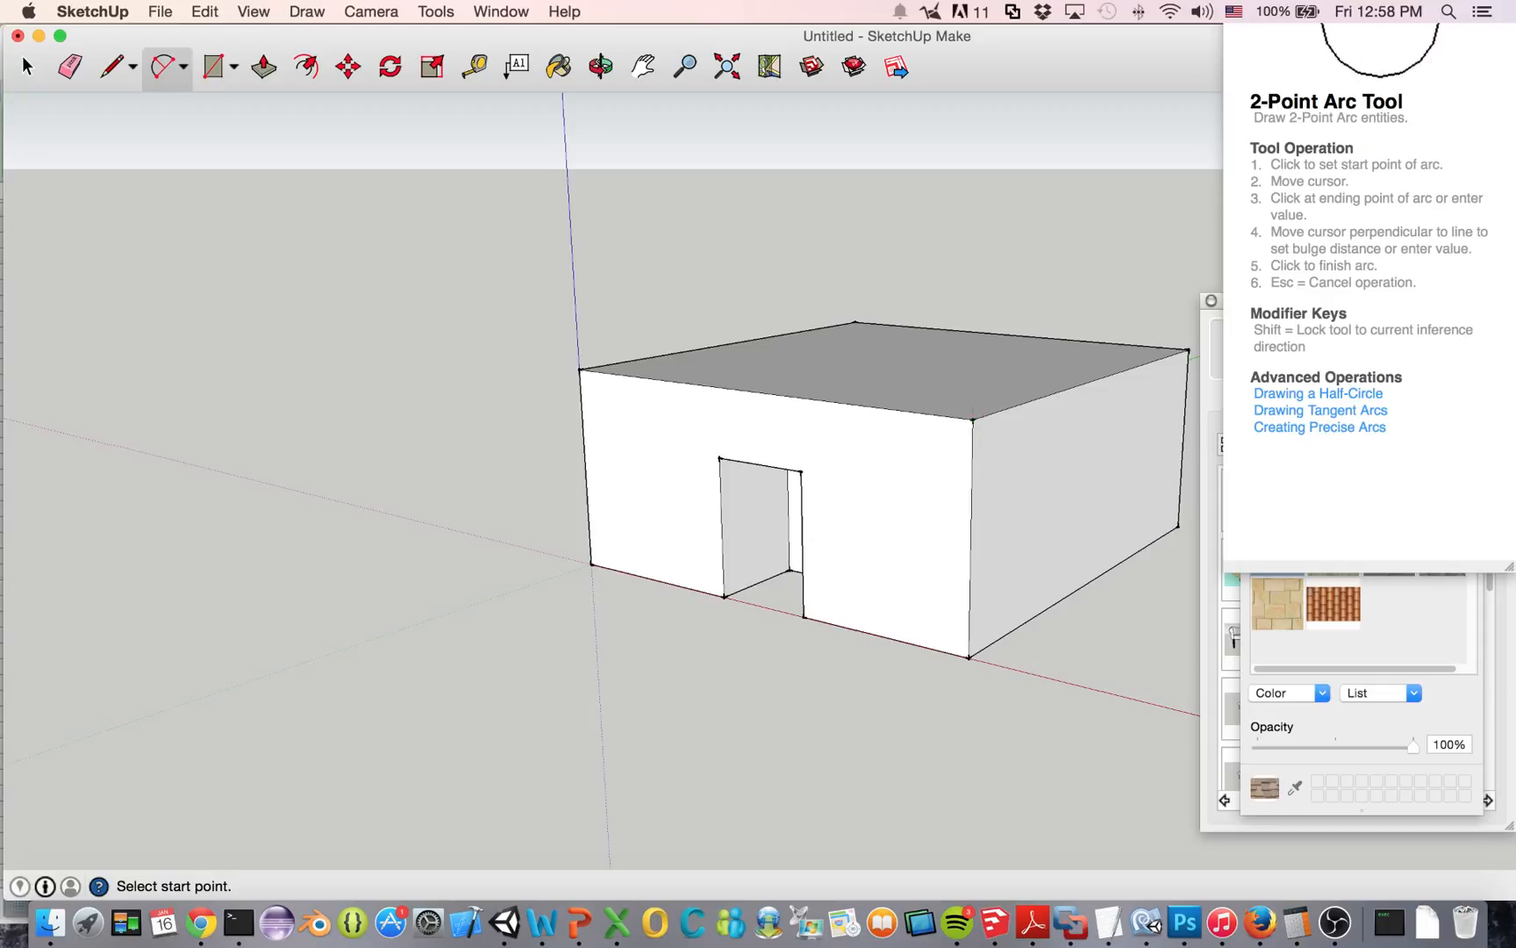
{"action": "left_click", "coordinate": [973, 420]}
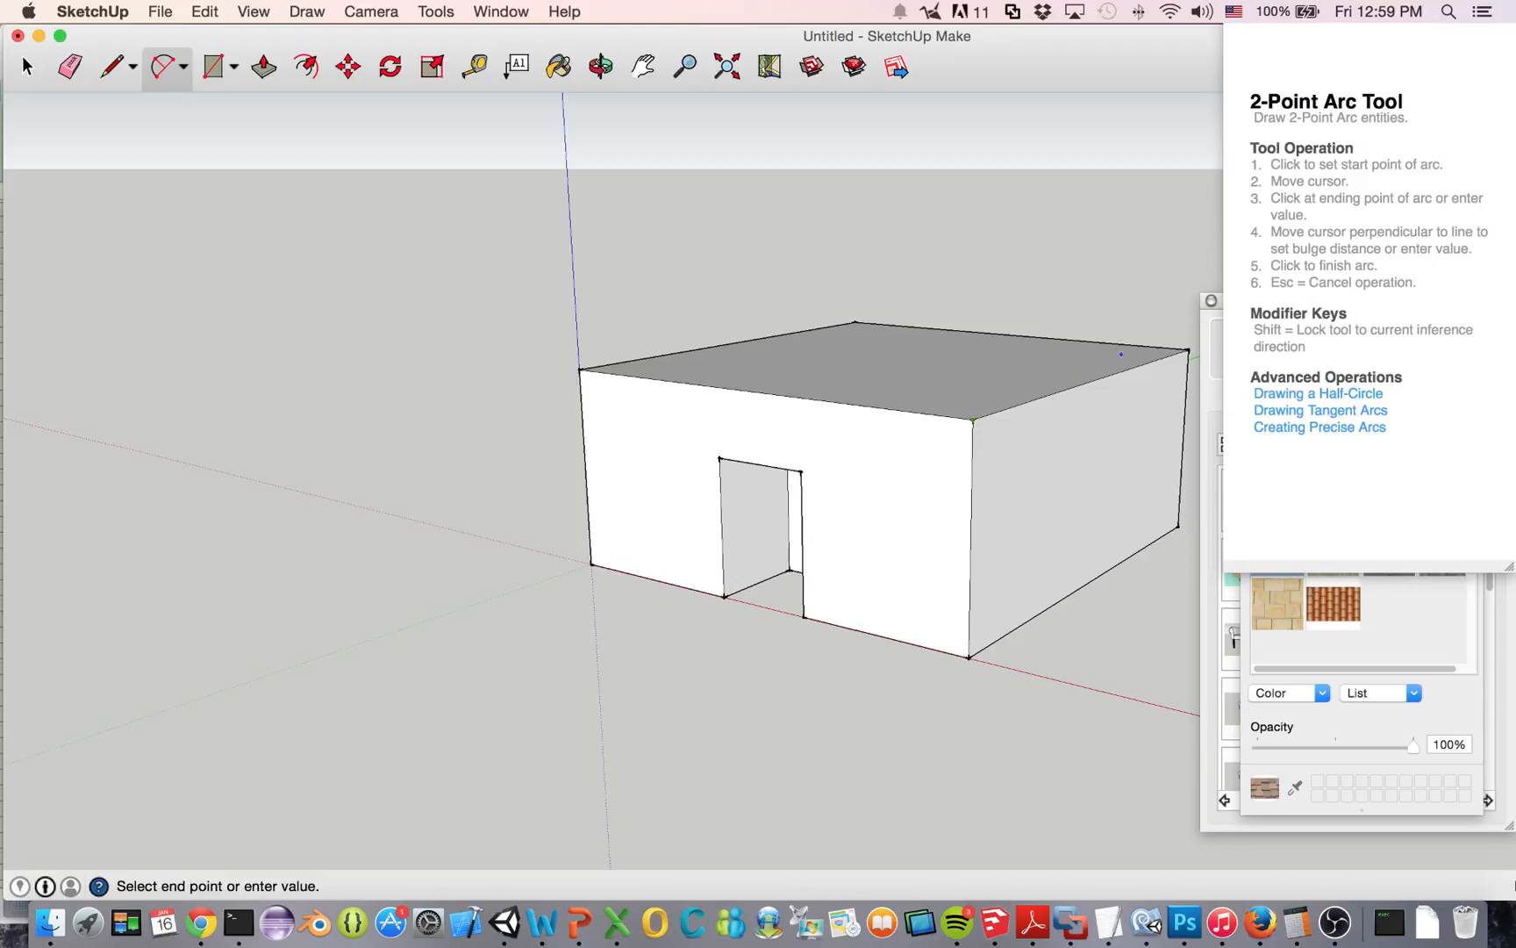
{"action": "left_click", "coordinate": [1189, 351]}
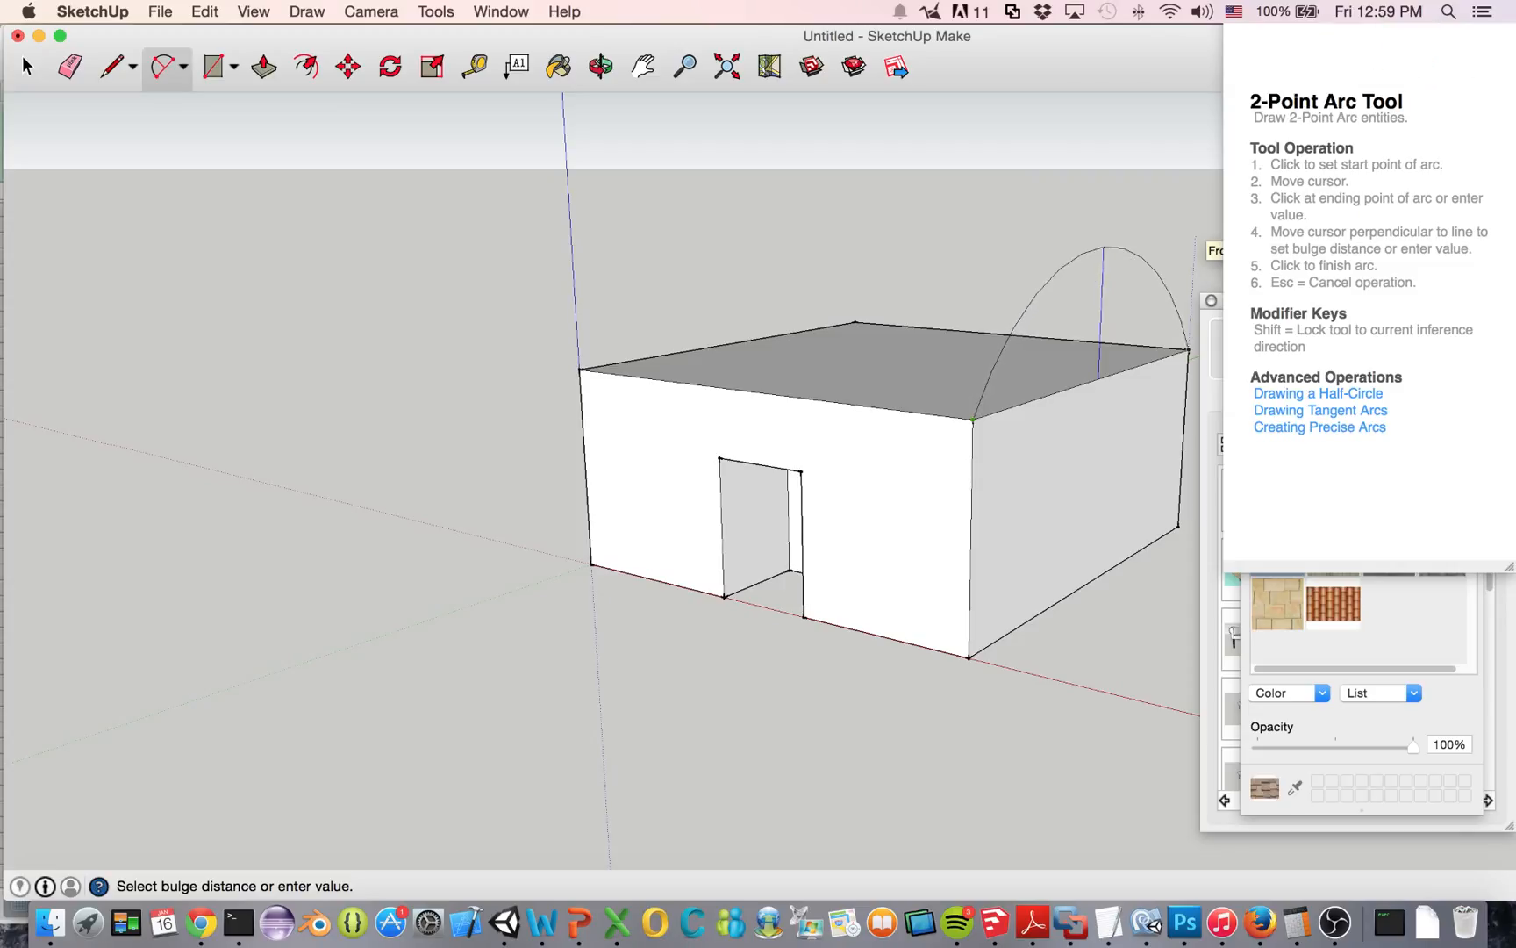
{"action": "left_click", "coordinate": [1197, 240]}
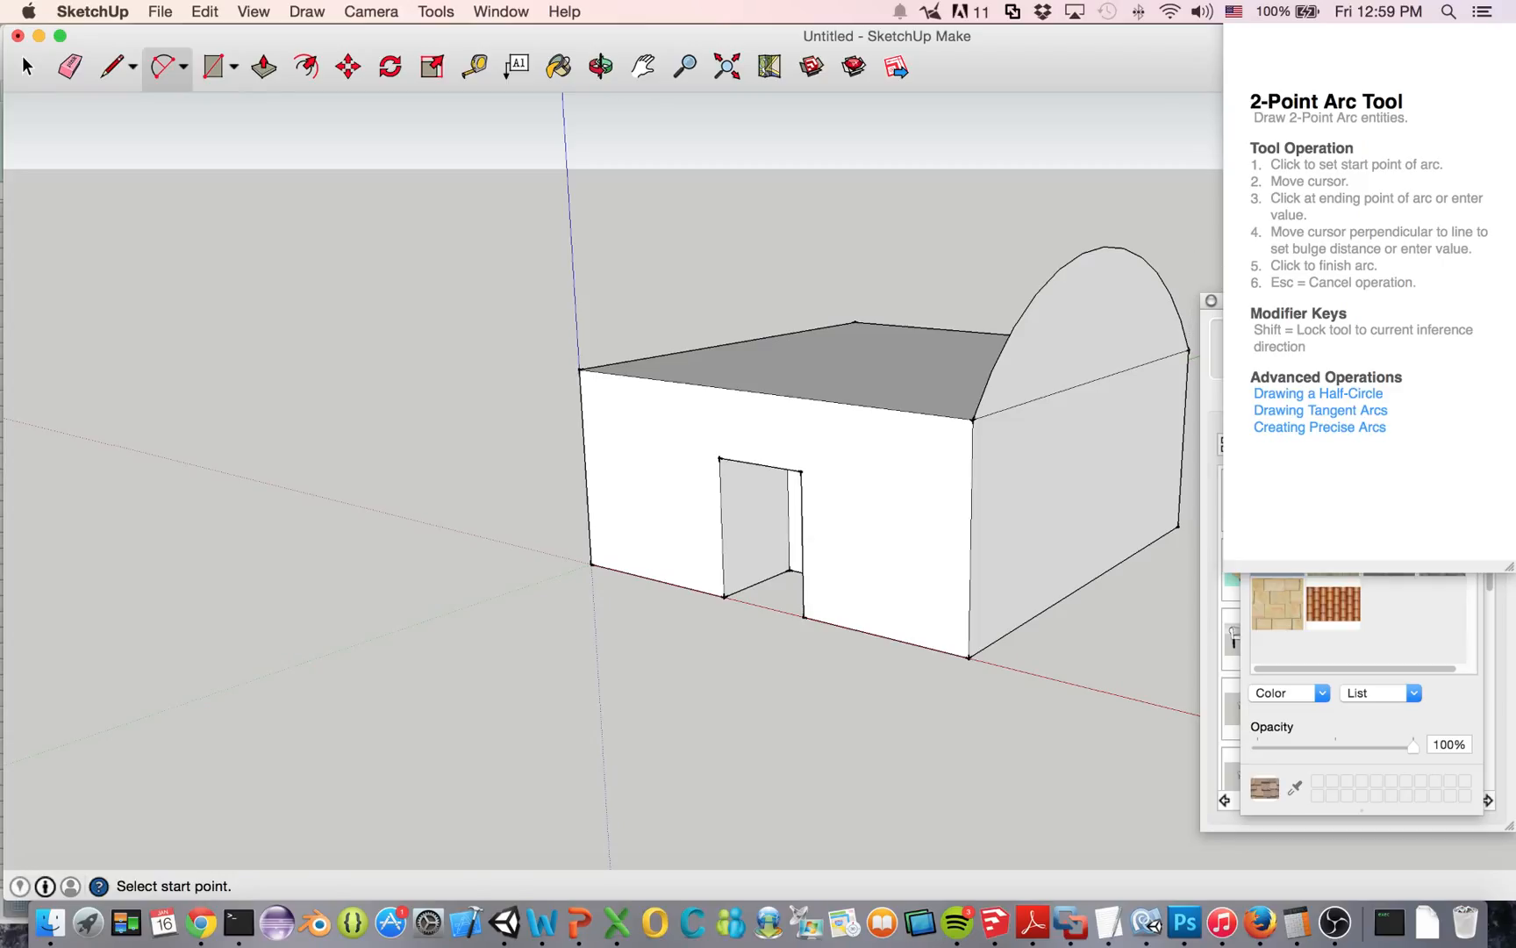
Push/Pull the arched end face across the full length of the box to form a curved roof
{"action": "left_click", "coordinate": [263, 67]}
{"action": "left_click", "coordinate": [1079, 342]}
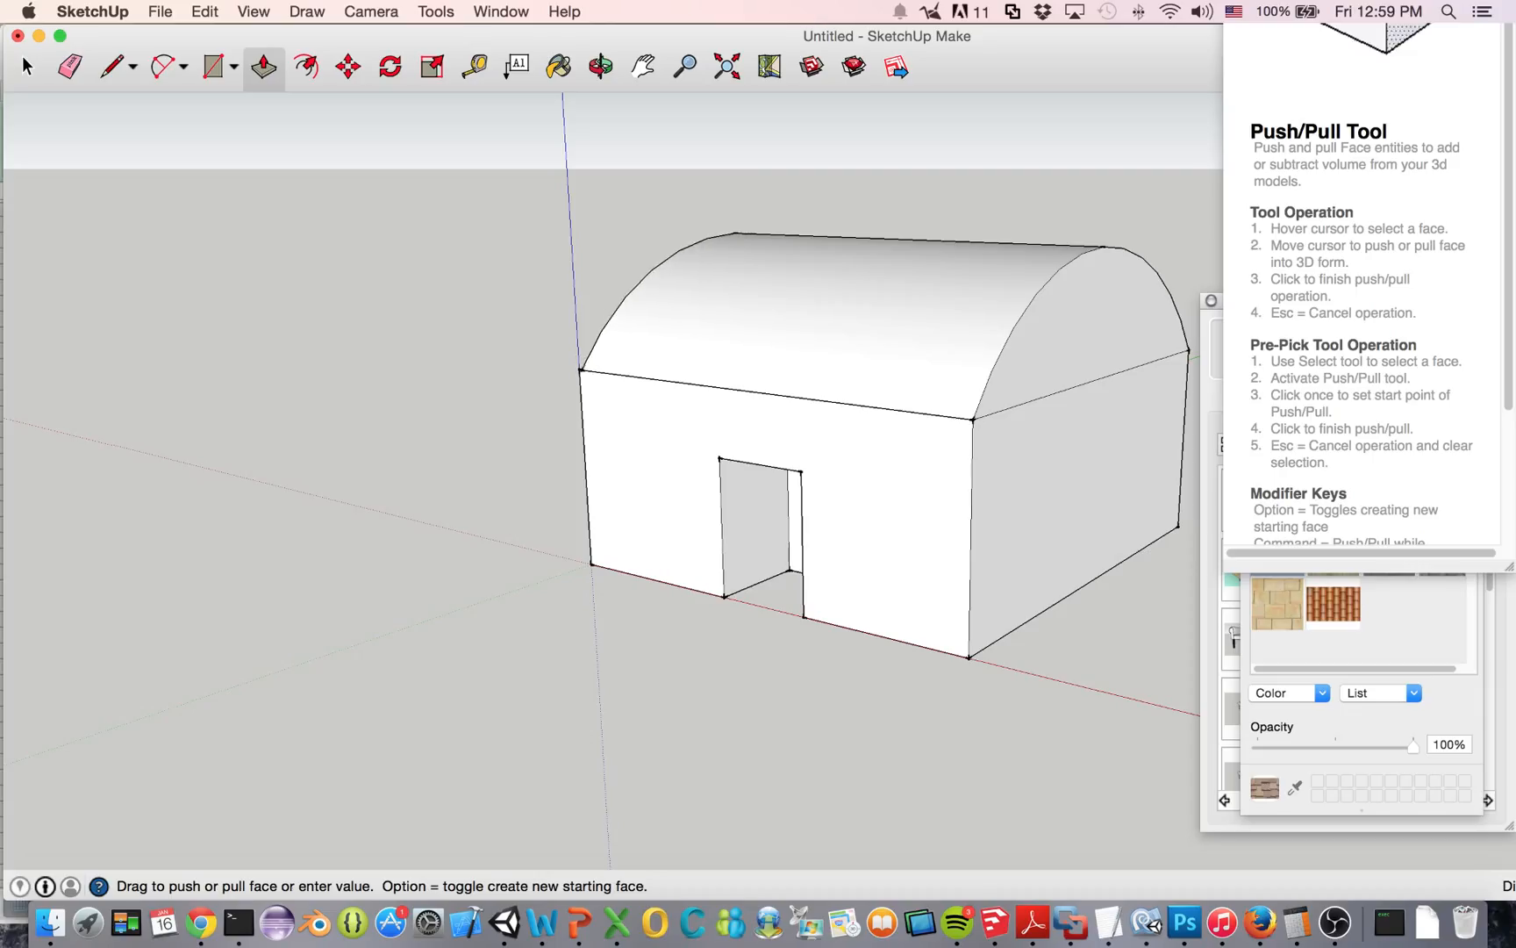
{"action": "left_click", "coordinate": [789, 397]}
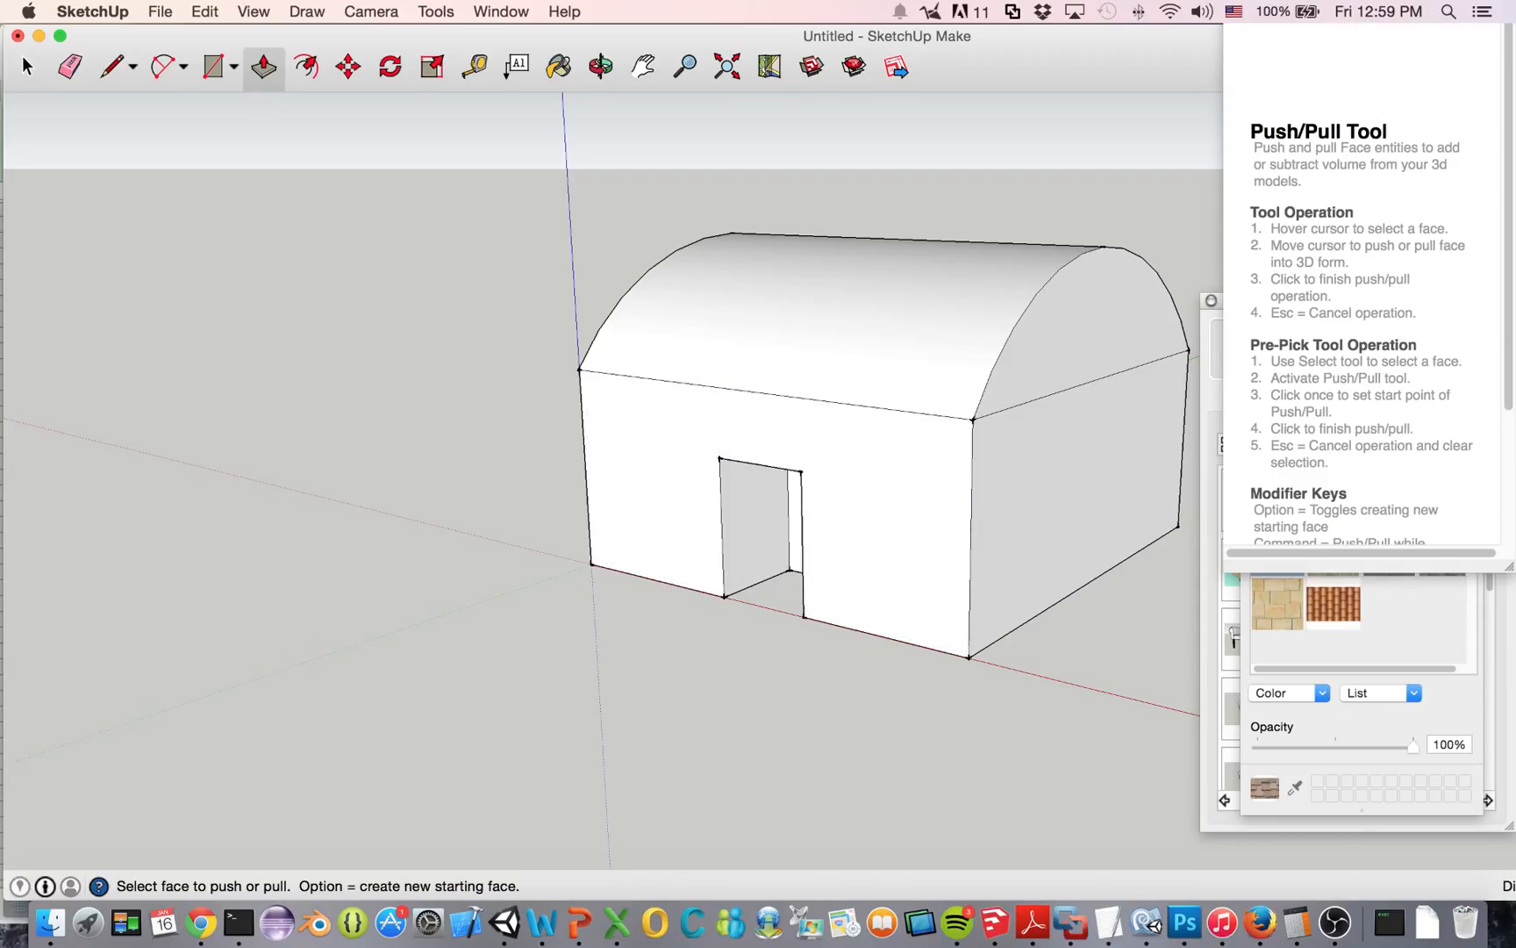
Paint the front wall around the doorway with the dark brown brick material from the Brick and Cladding collection
{"action": "key", "text": "o"}
{"action": "left_click_drag", "start_coordinate": [790, 527], "coordinate": [614, 518]}
{"action": "middle_click_drag", "start_coordinate": [614, 518], "coordinate": [715, 507]}
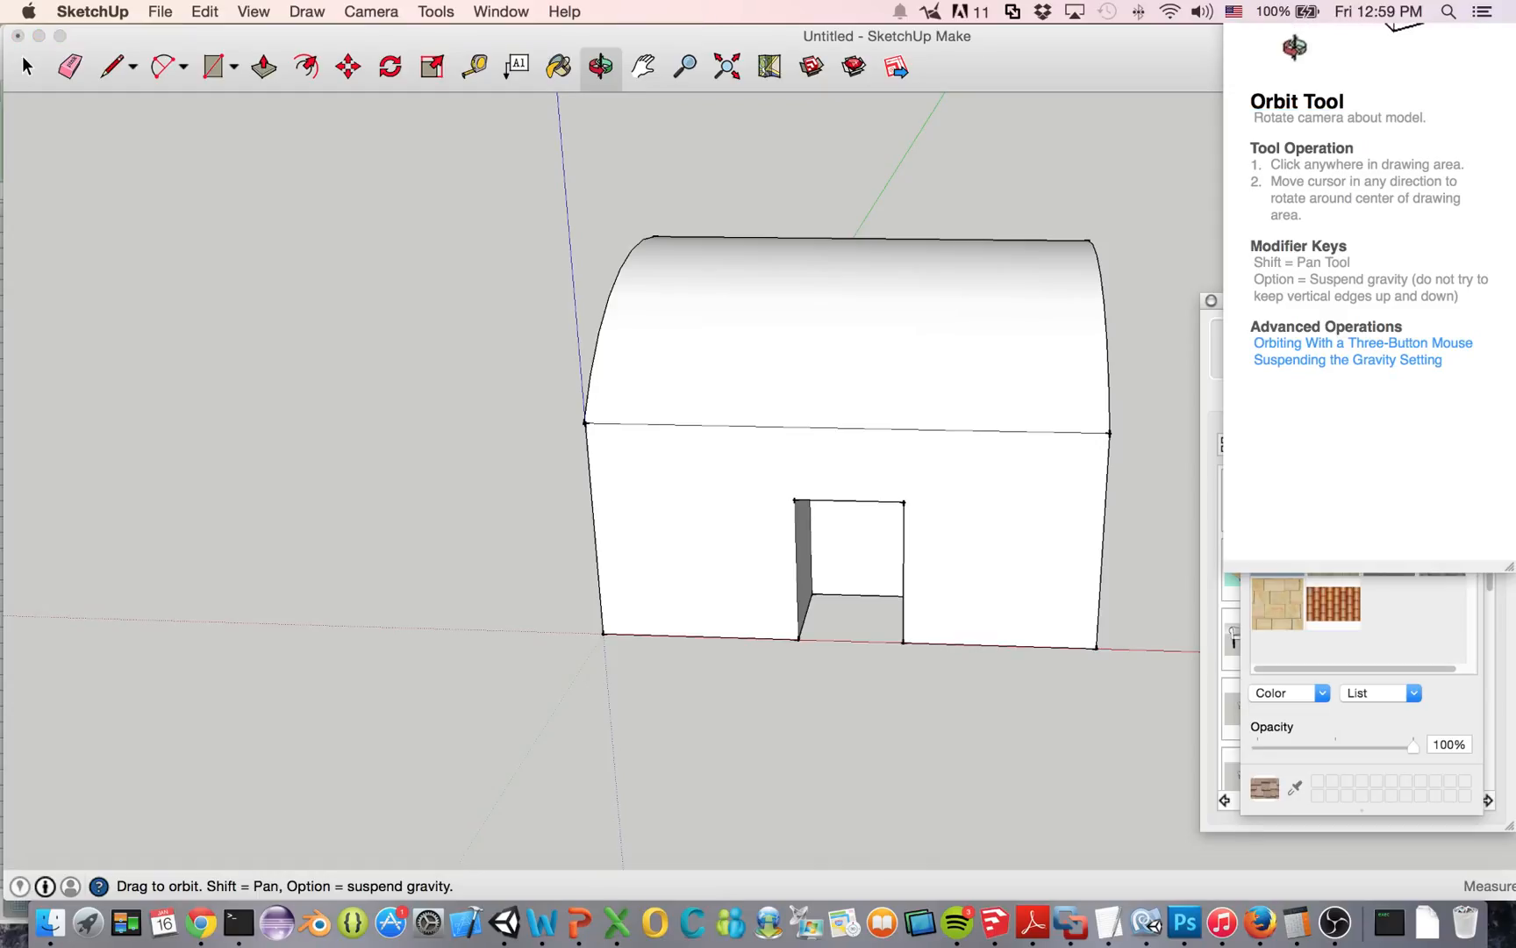
{"action": "key", "text": "b"}
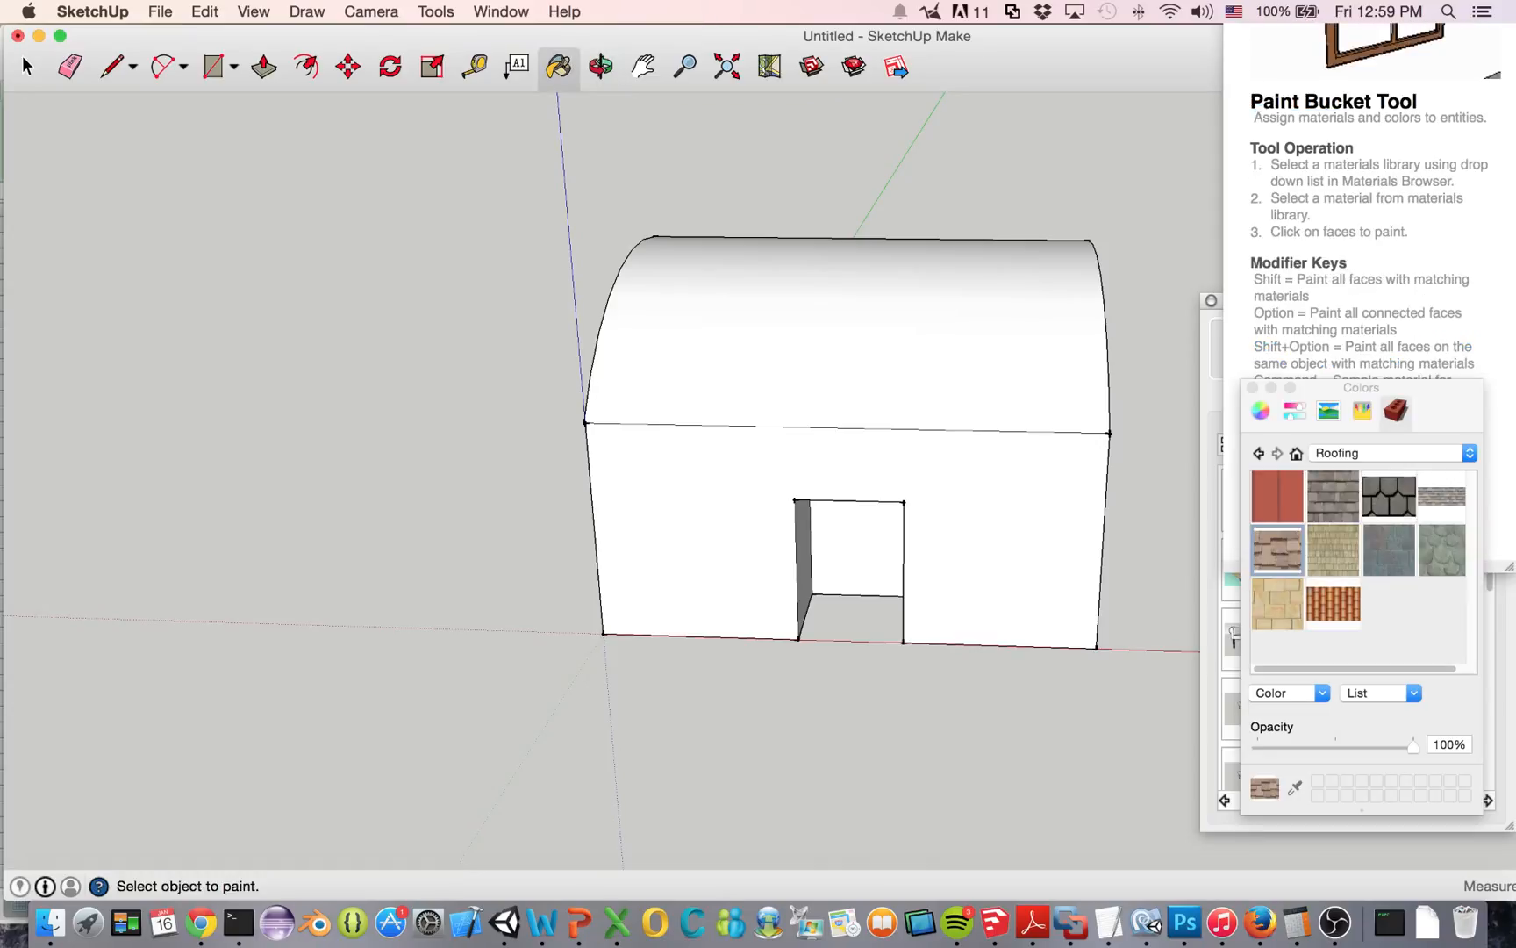
{"action": "left_click", "coordinate": [1369, 721]}
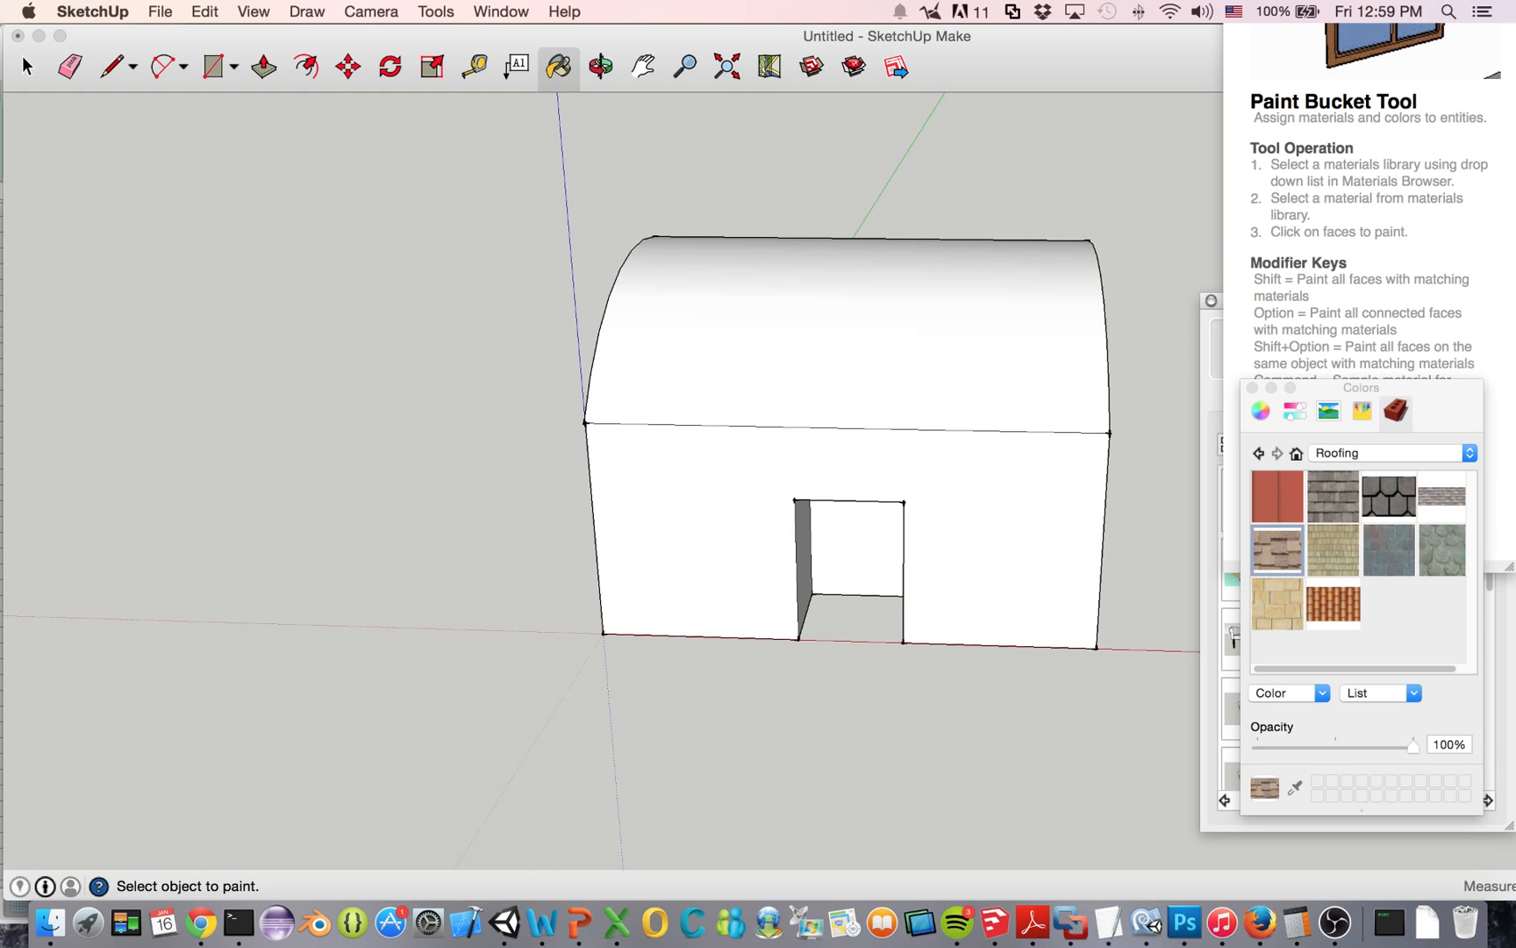
{"action": "left_click_drag", "start_coordinate": [1361, 387], "coordinate": [185, 169]}
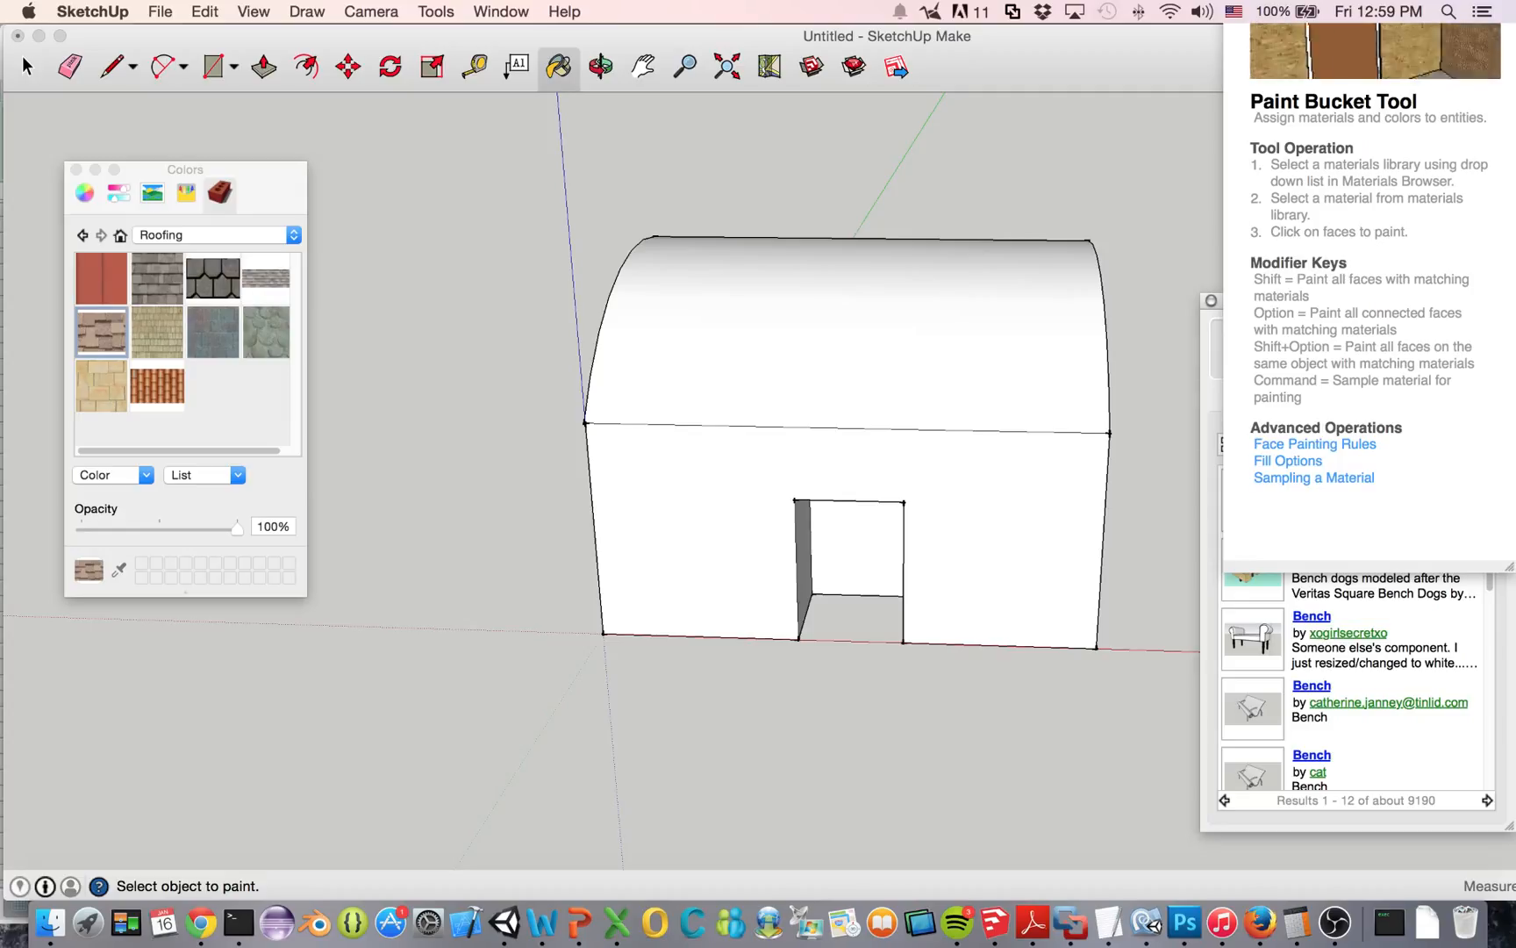
{"action": "left_click", "coordinate": [176, 235]}
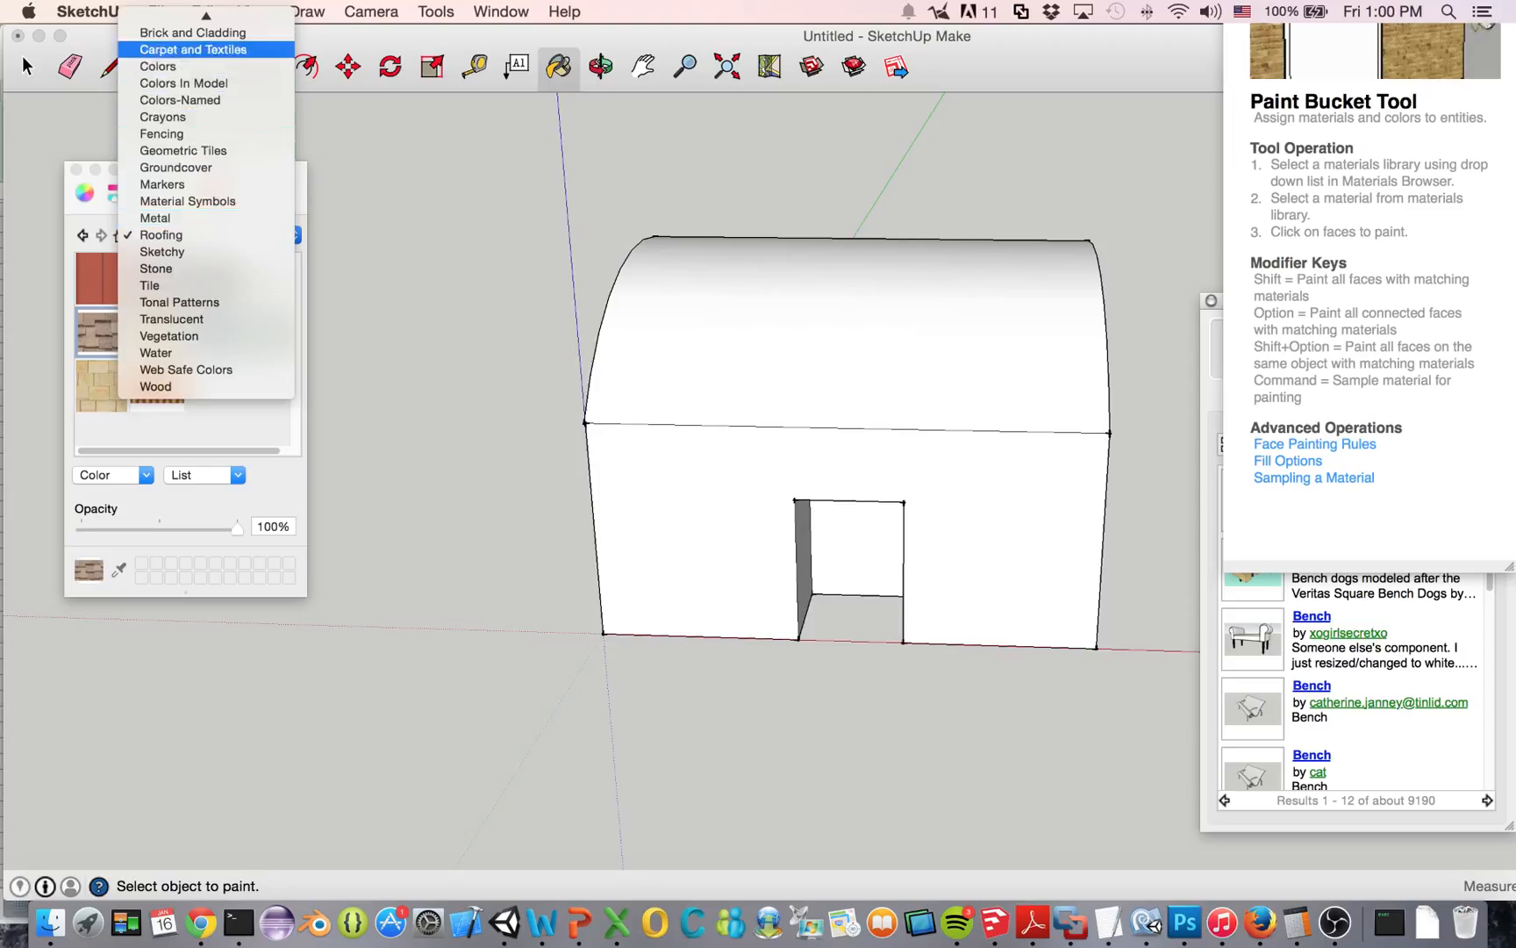
{"action": "left_click", "coordinate": [192, 32]}
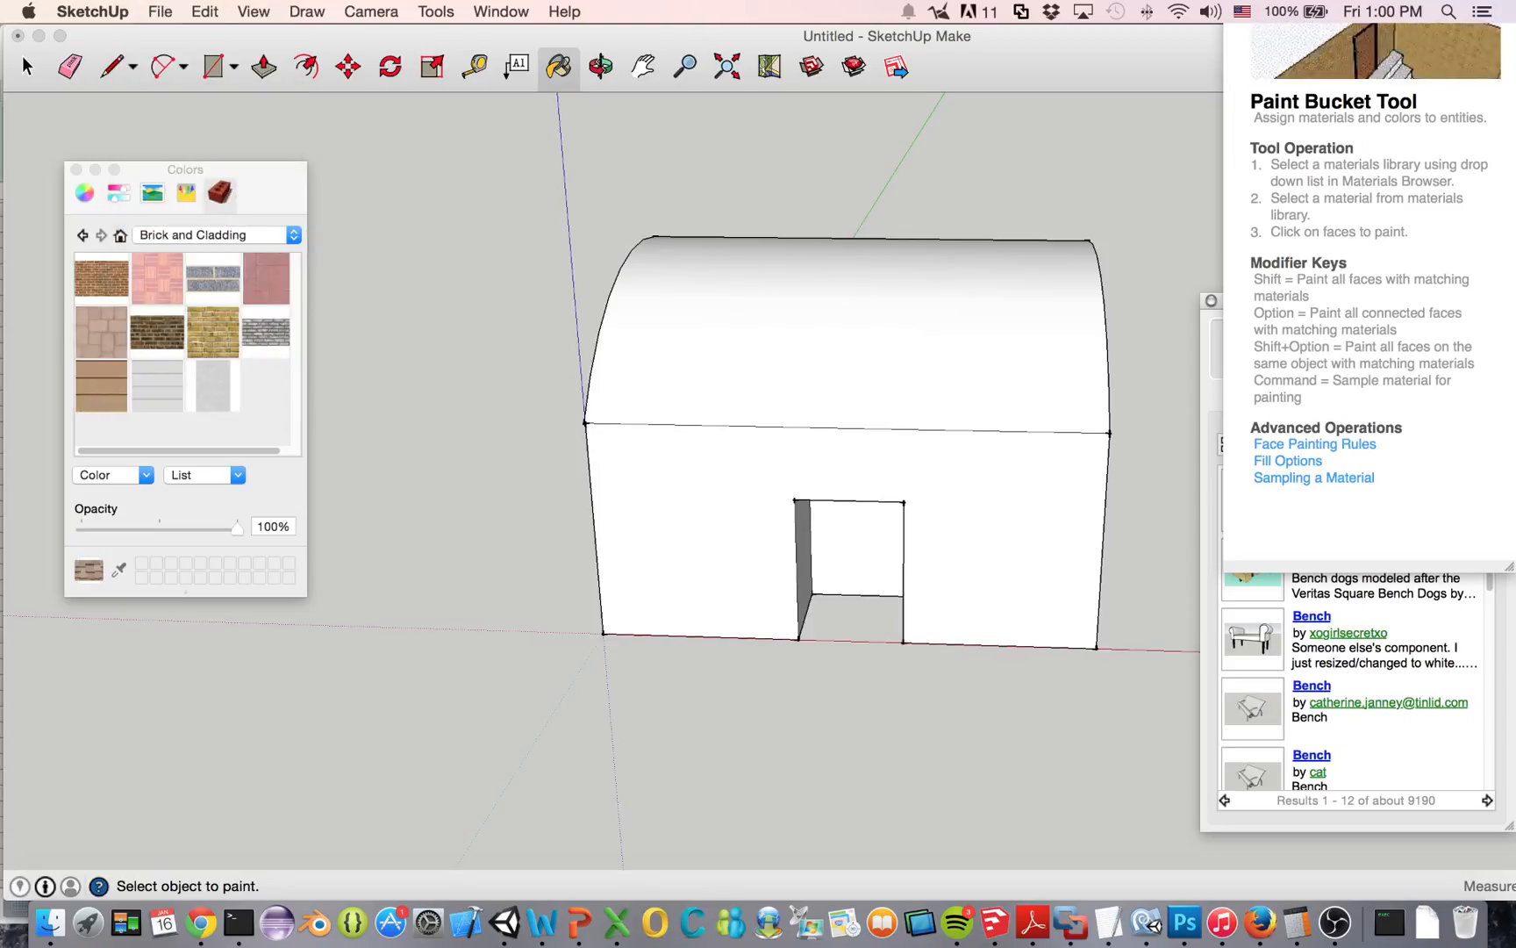
{"action": "left_click", "coordinate": [157, 331]}
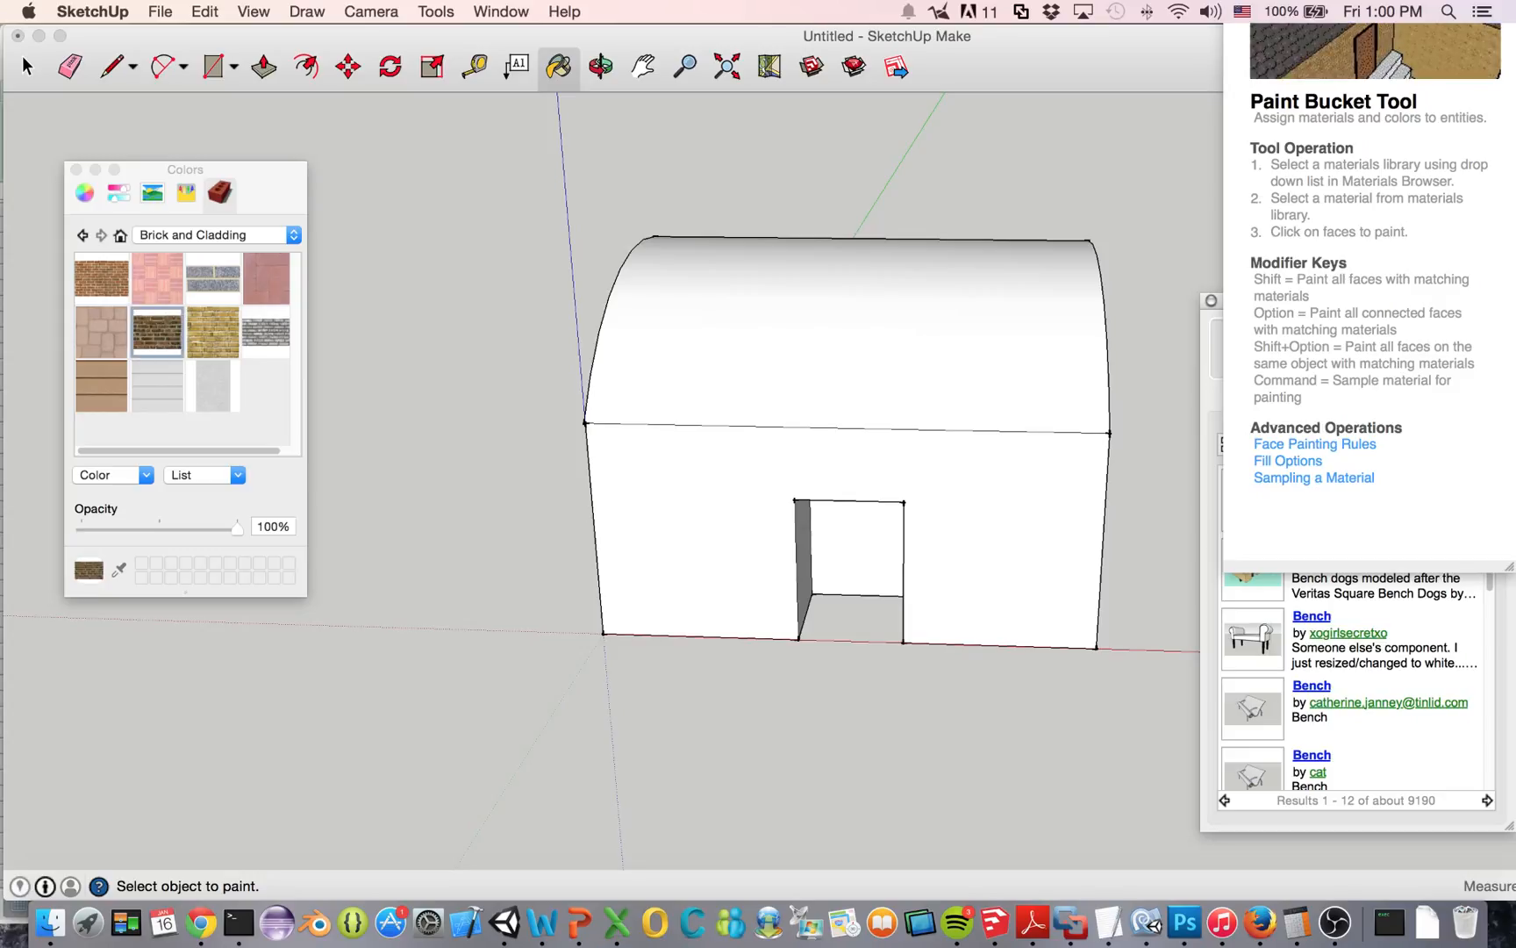
{"action": "left_click", "coordinate": [702, 524]}
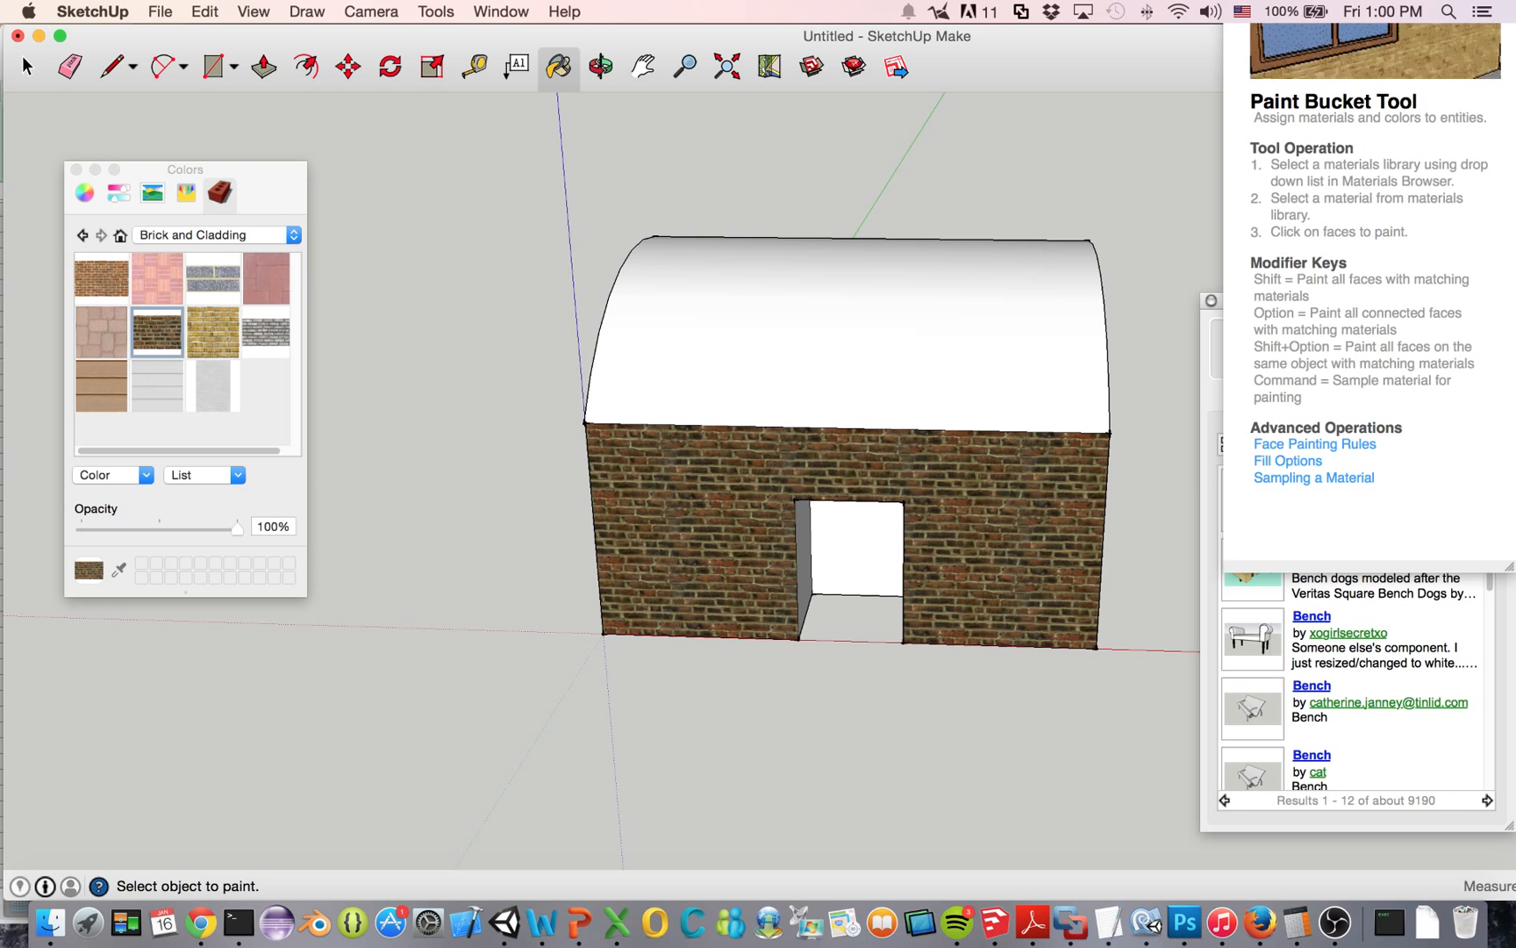
Paint the two end walls and the back wall below the roof with the same dark brown brick
{"action": "key", "text": "o"}
{"action": "left_click_drag", "start_coordinate": [702, 524], "coordinate": [439, 537]}
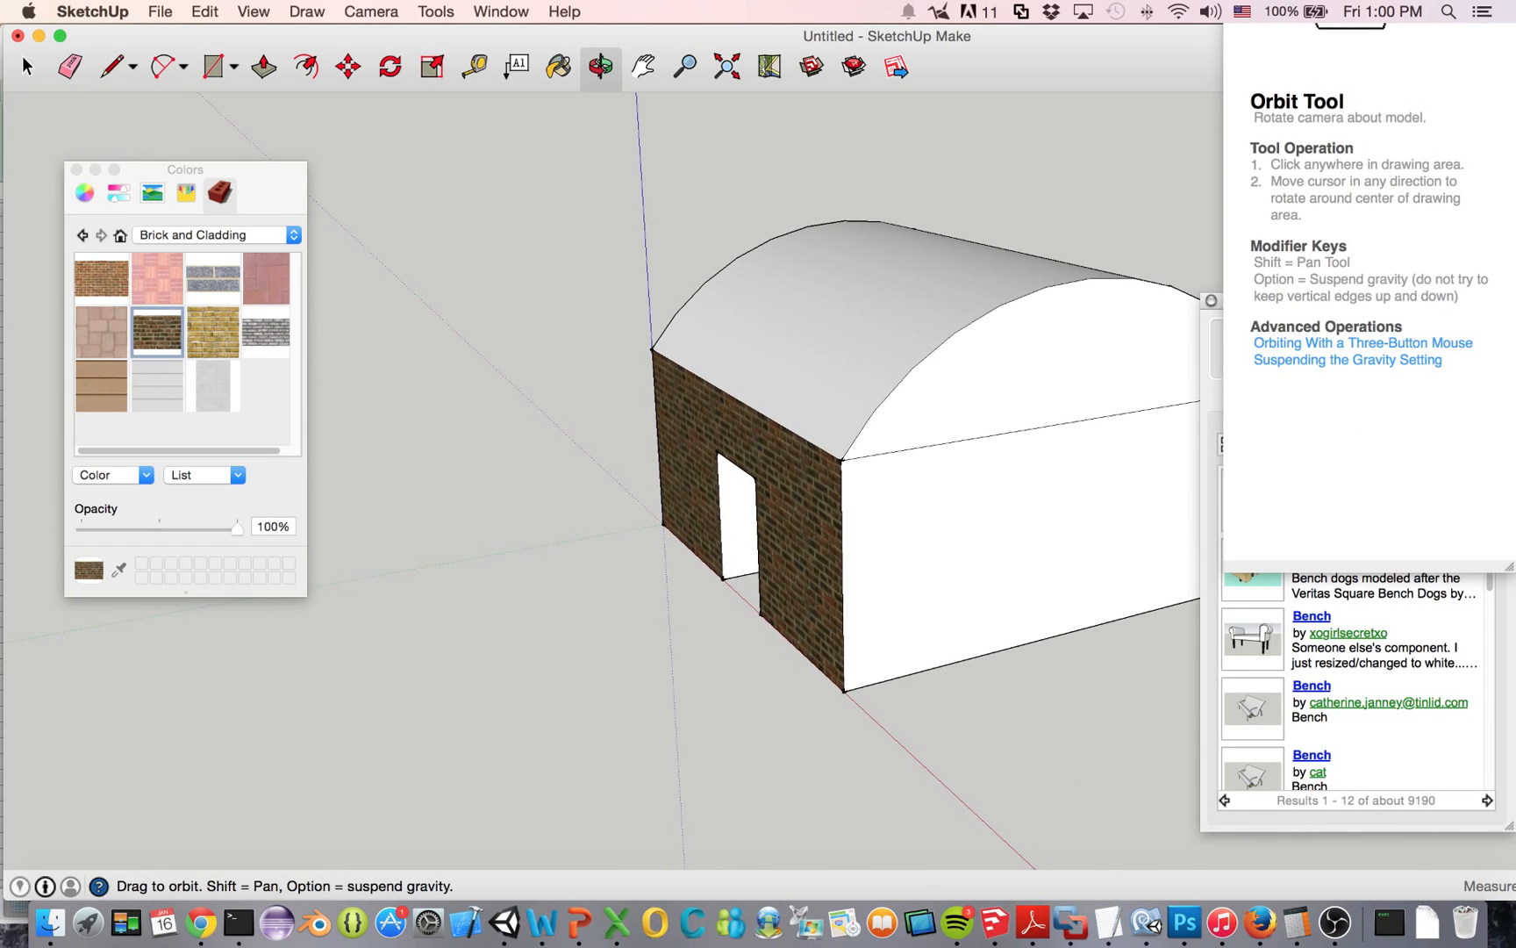
{"action": "key", "text": "b"}
{"action": "left_click", "coordinate": [1018, 544]}
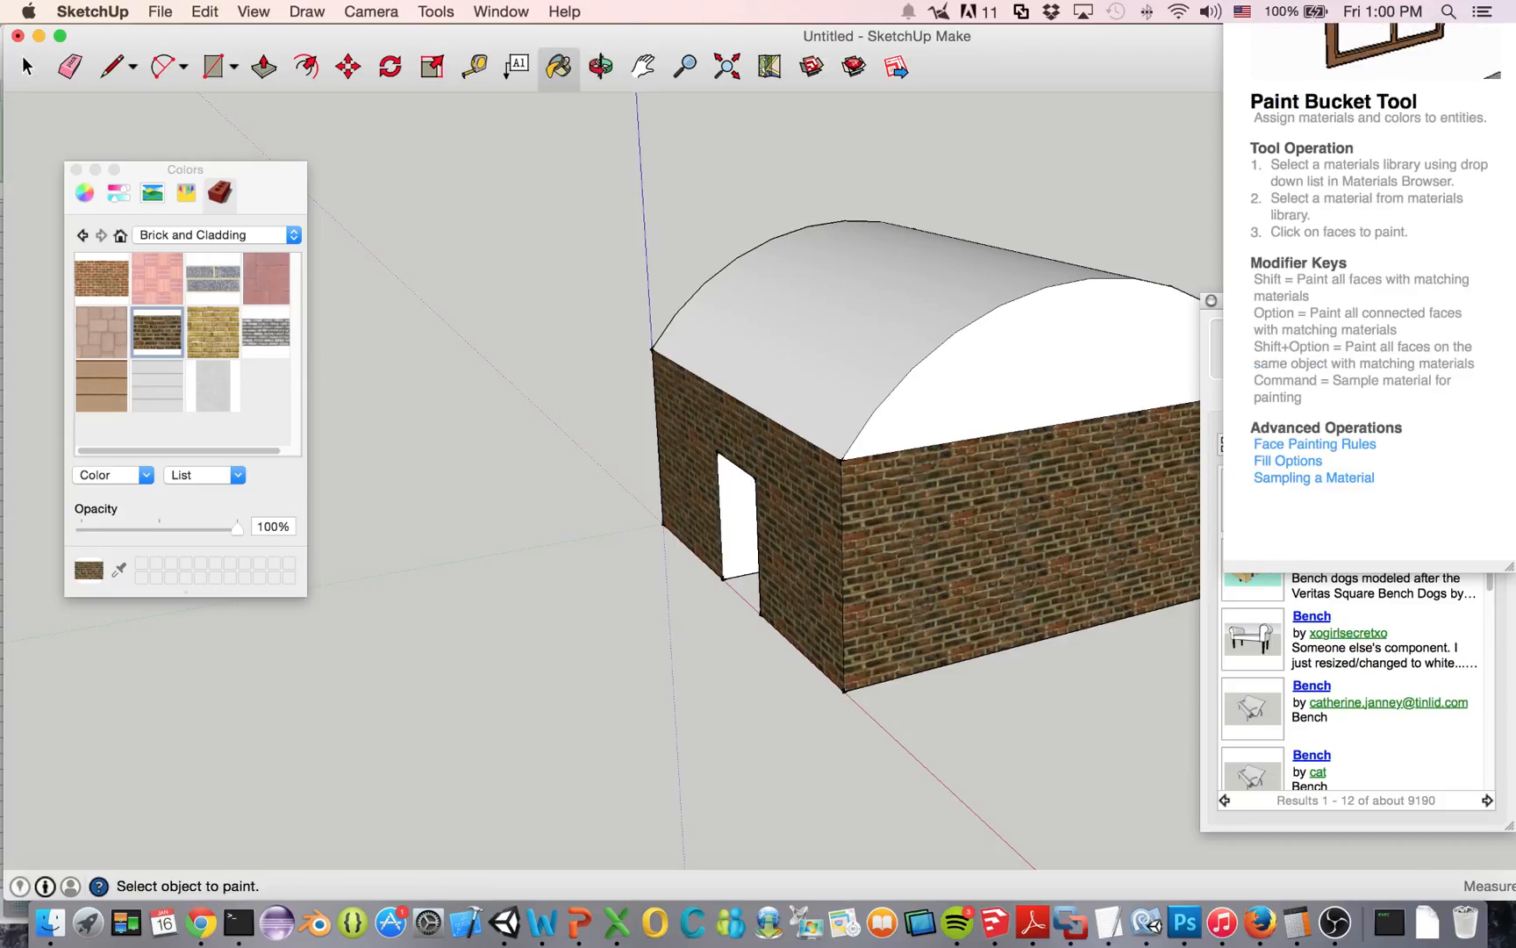
{"action": "middle_click_drag", "start_coordinate": [1017, 544], "coordinate": [606, 491]}
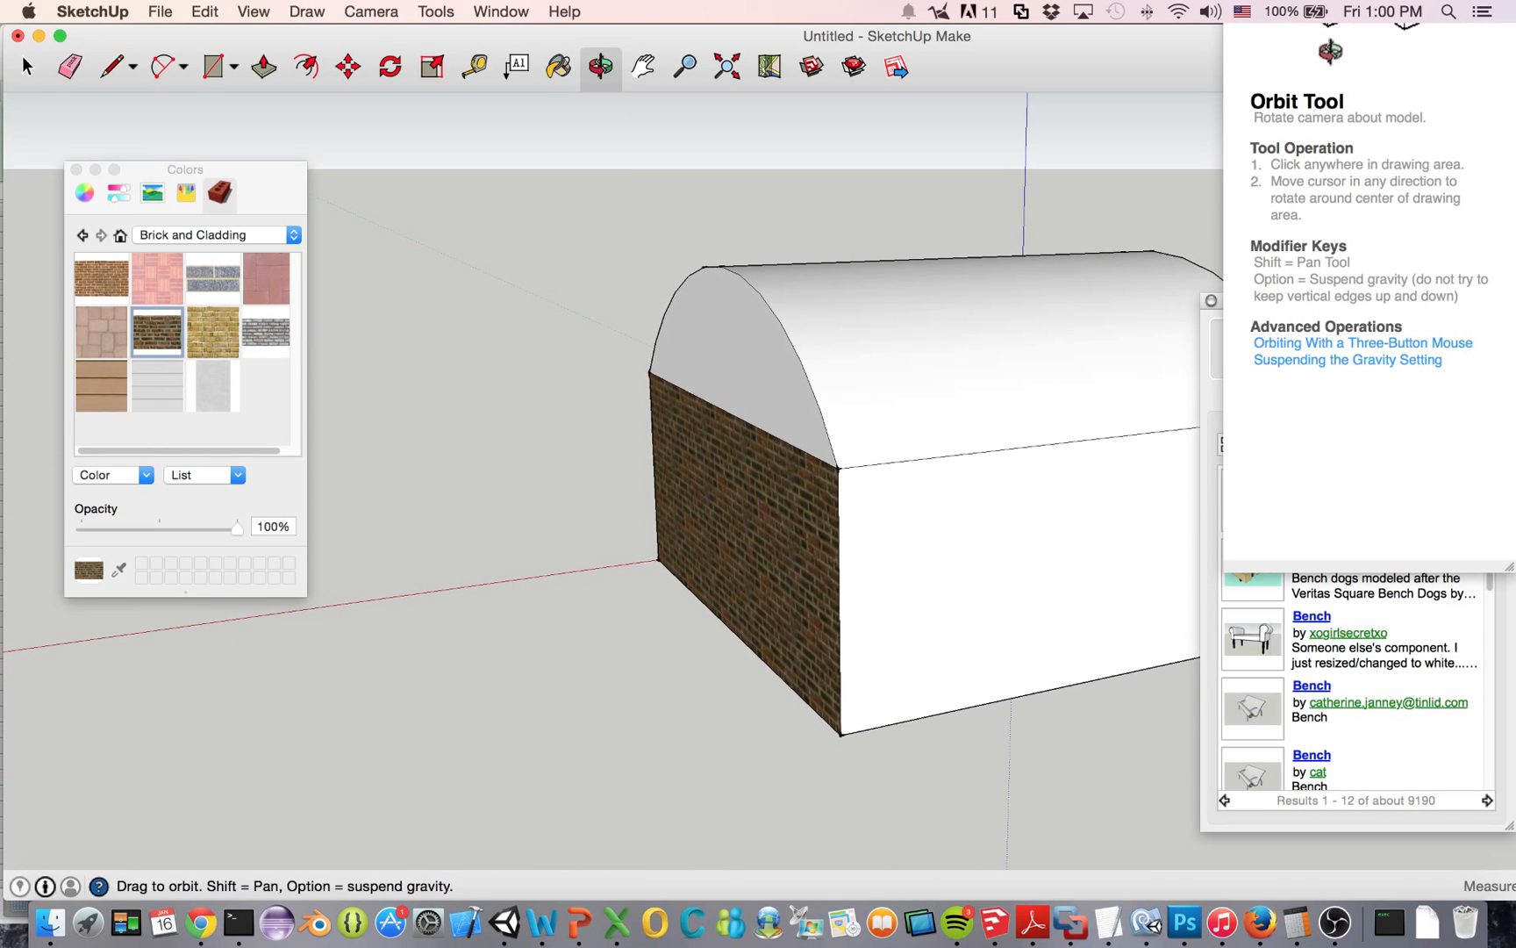
{"action": "left_click", "coordinate": [991, 583]}
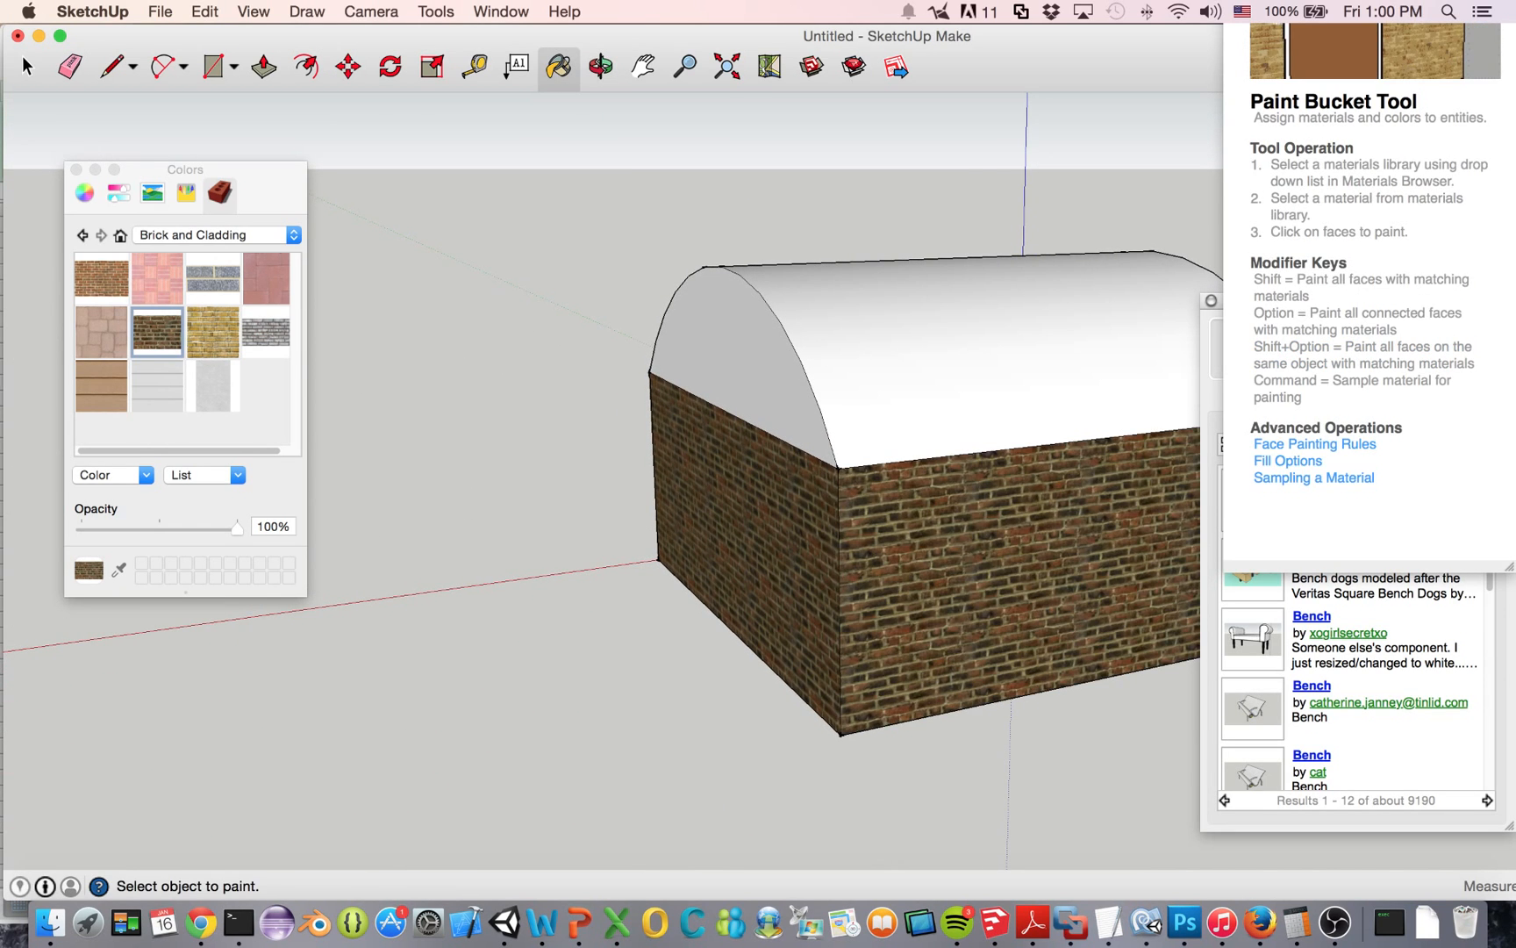
{"action": "middle_click_drag", "start_coordinate": [991, 562], "coordinate": [614, 619]}
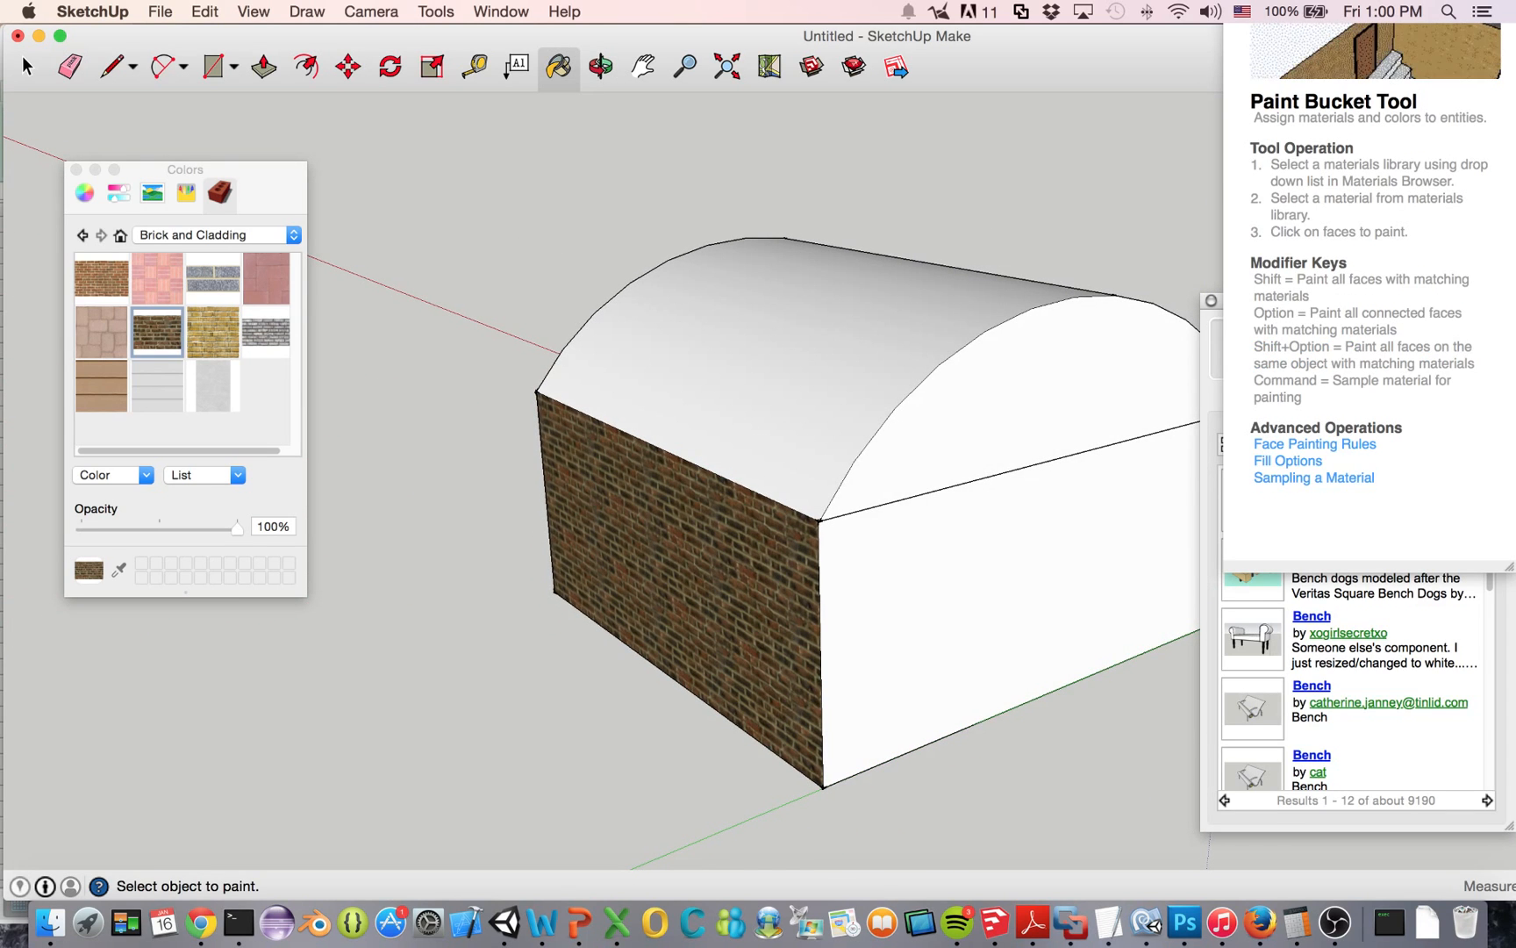
{"action": "left_click", "coordinate": [965, 597]}
Paint the curved roof surface with the corrugated shiny material from the Metal collection
{"action": "left_click", "coordinate": [601, 67]}
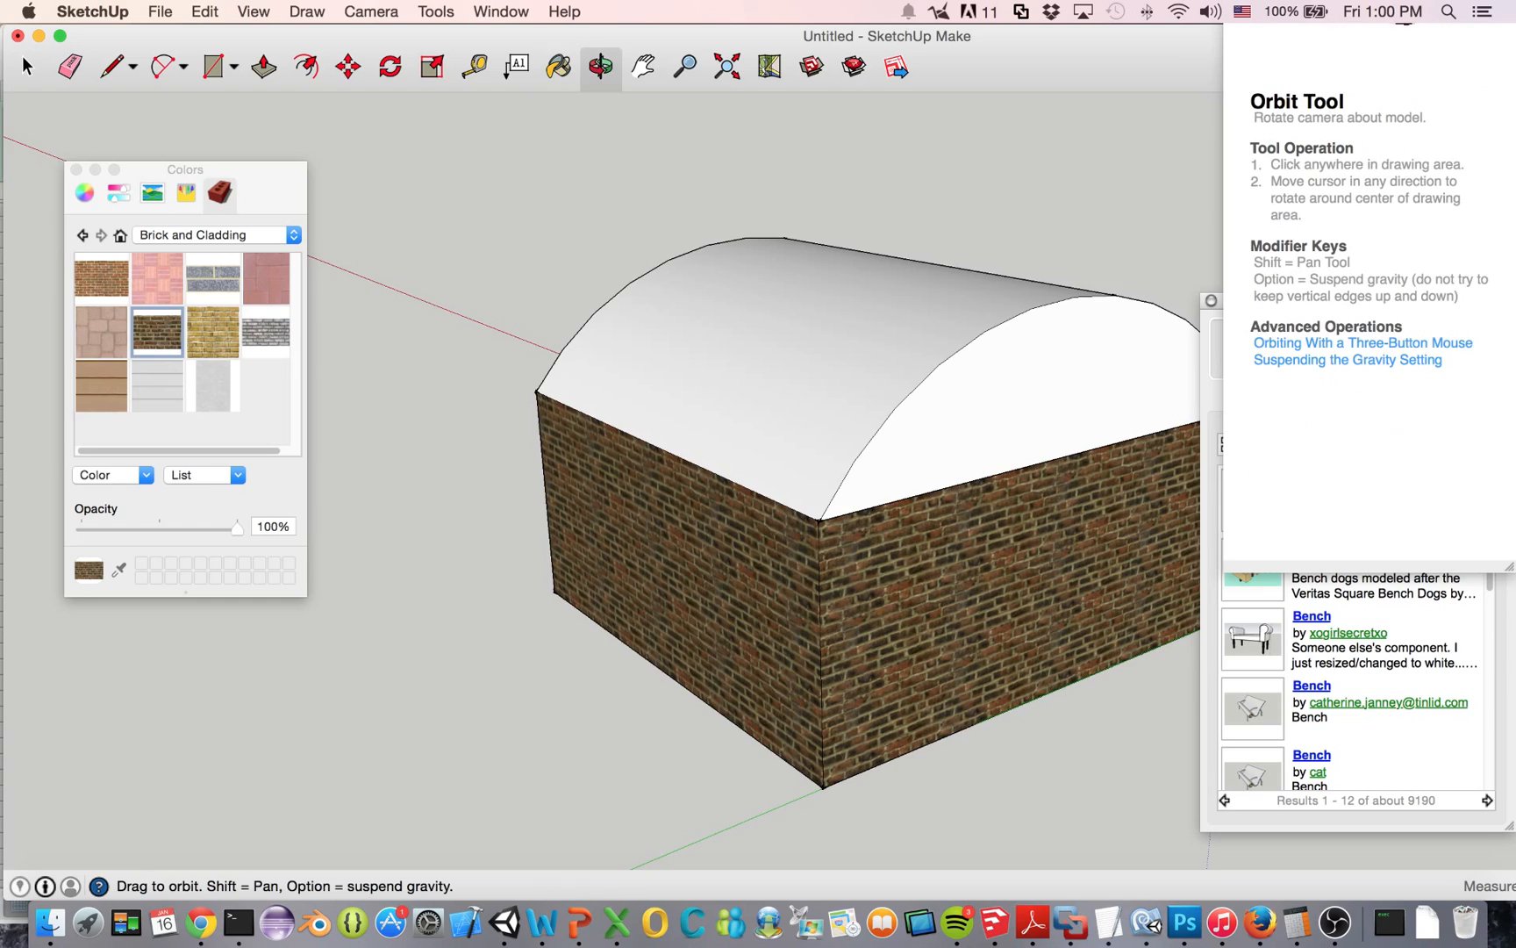
{"action": "left_click_drag", "start_coordinate": [965, 509], "coordinate": [772, 514]}
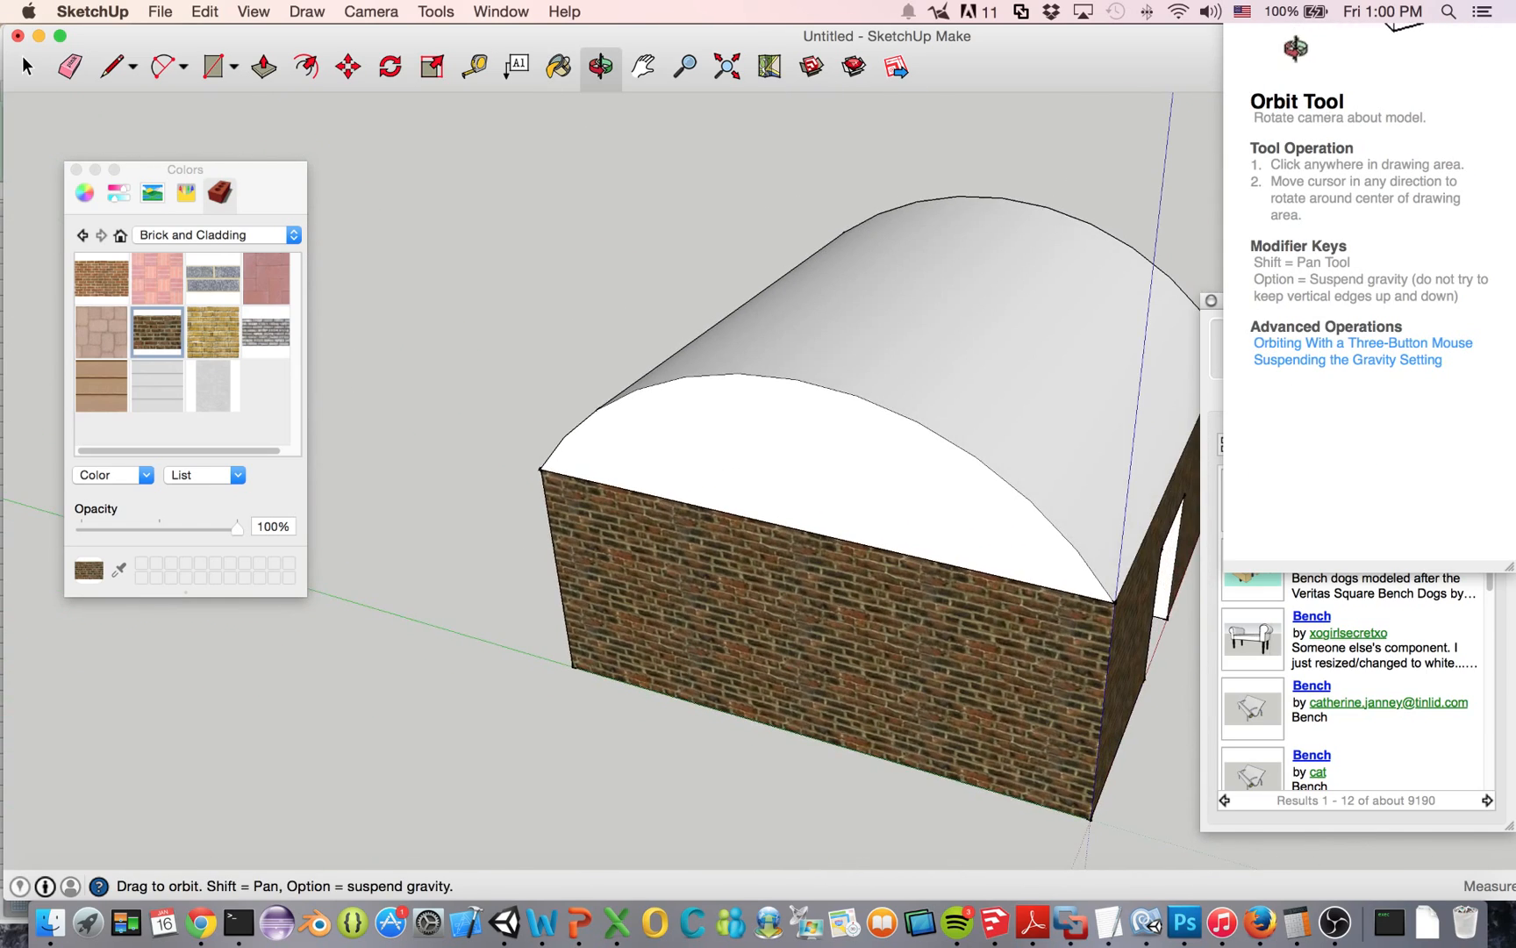
{"action": "left_click", "coordinate": [217, 235]}
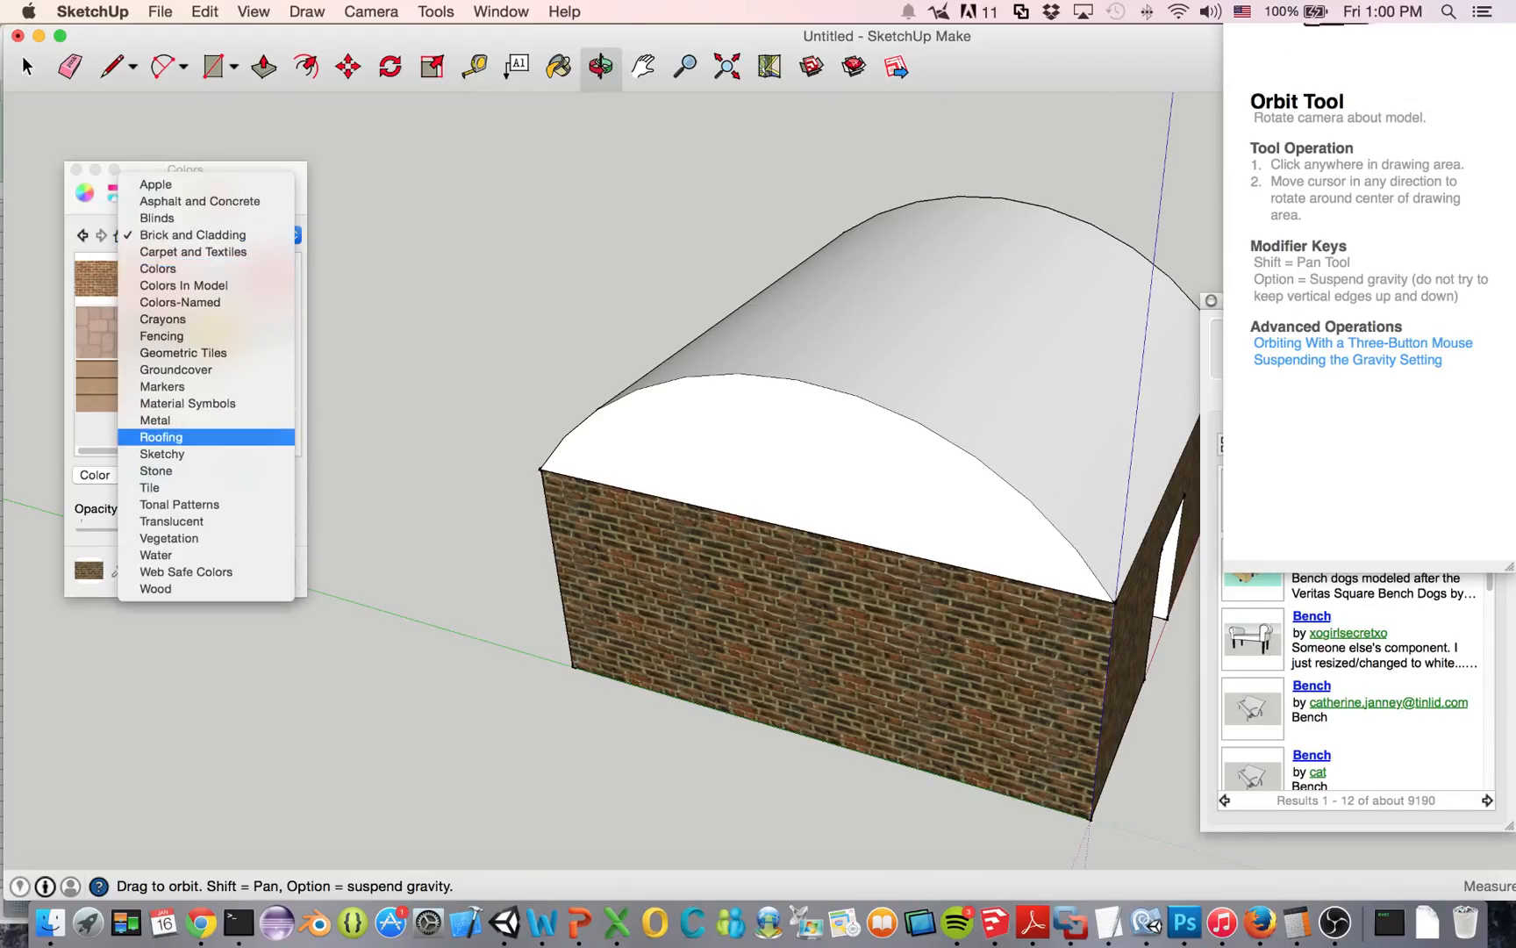
{"action": "left_click", "coordinate": [162, 437]}
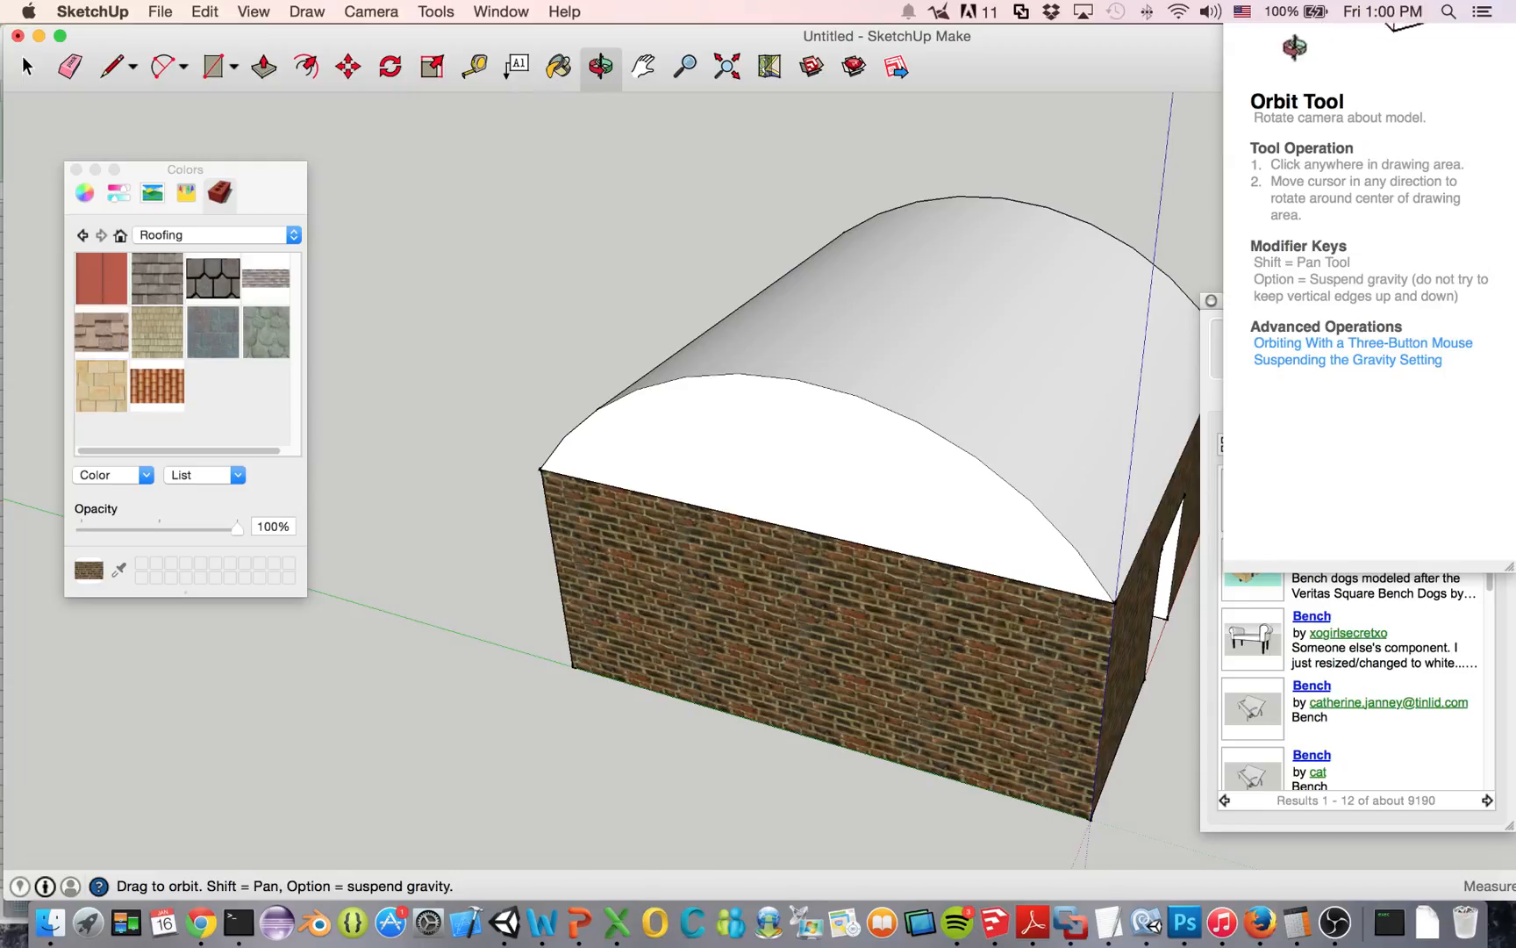
{"action": "left_click", "coordinate": [218, 236]}
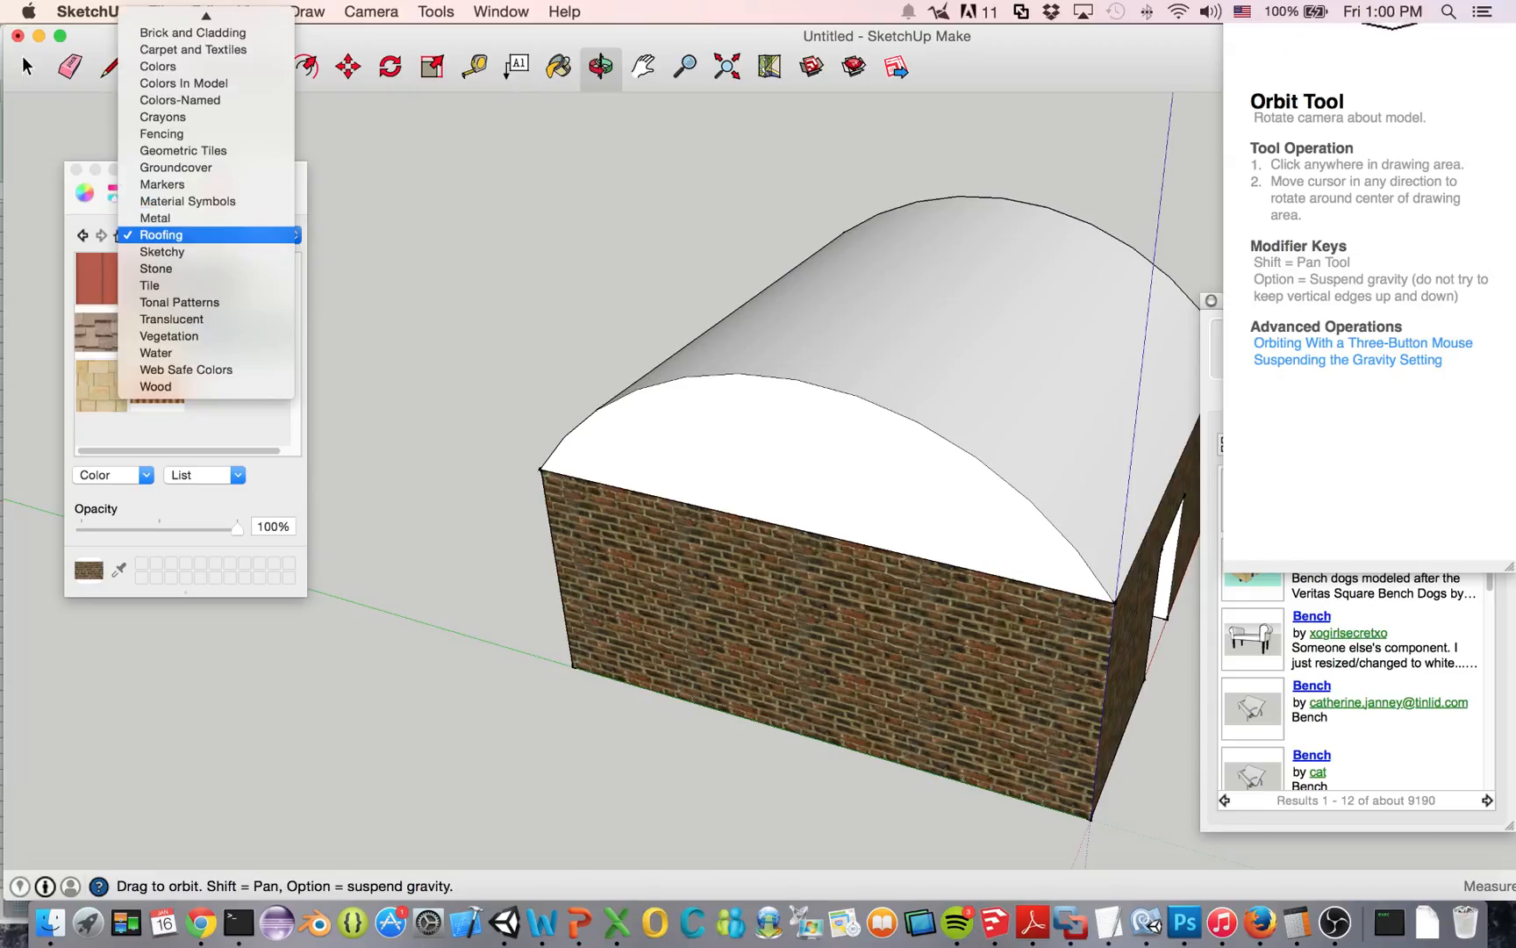
{"action": "left_click", "coordinate": [166, 218]}
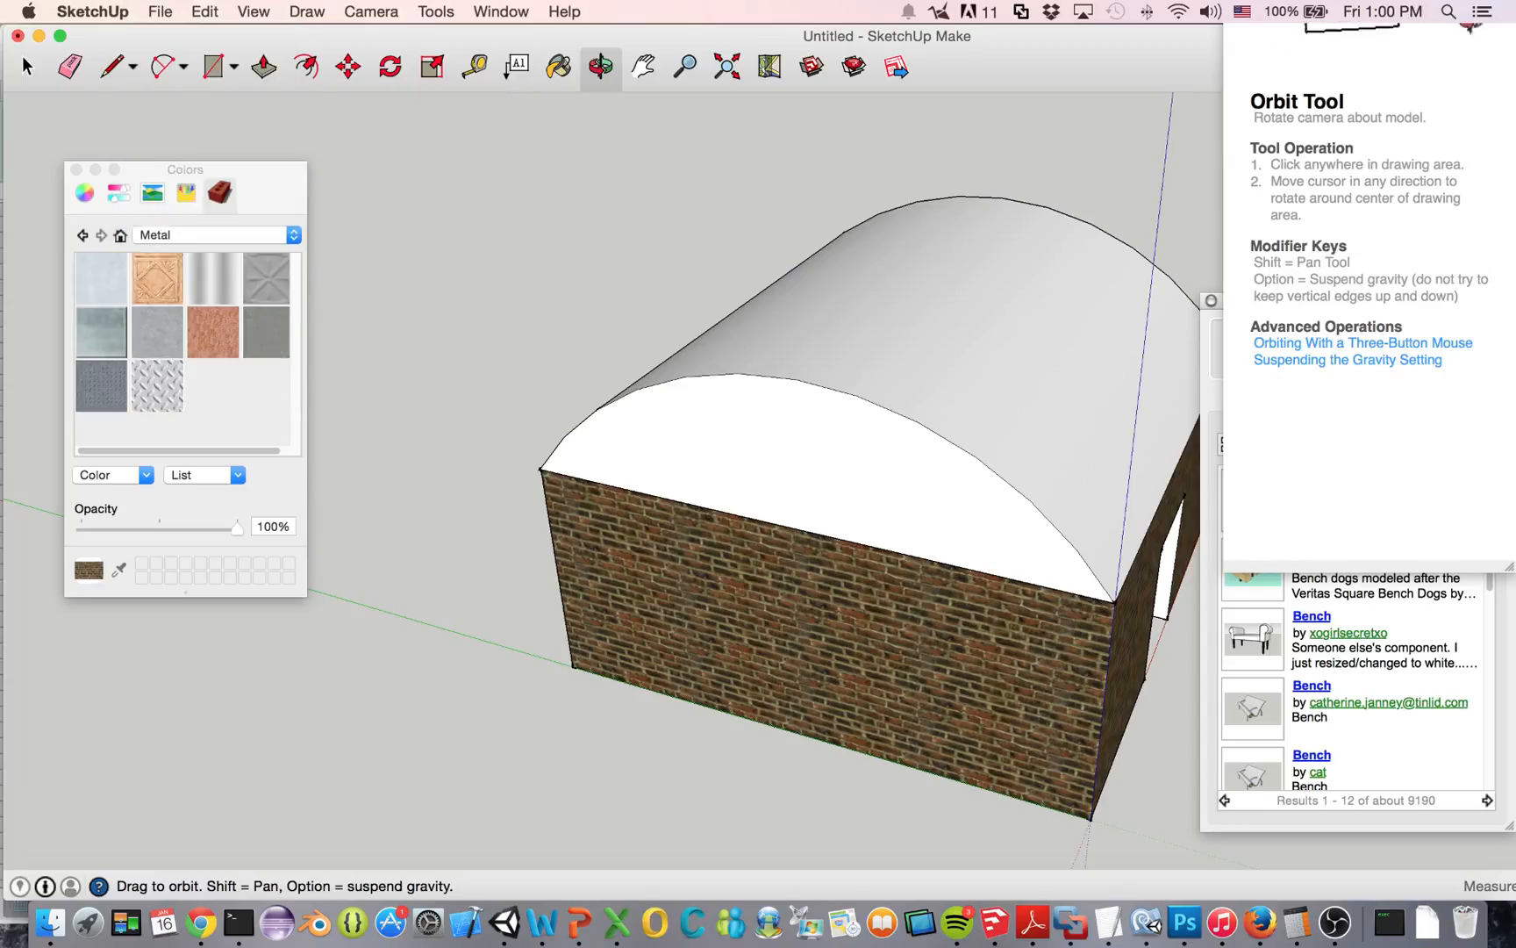
{"action": "left_click", "coordinate": [212, 278]}
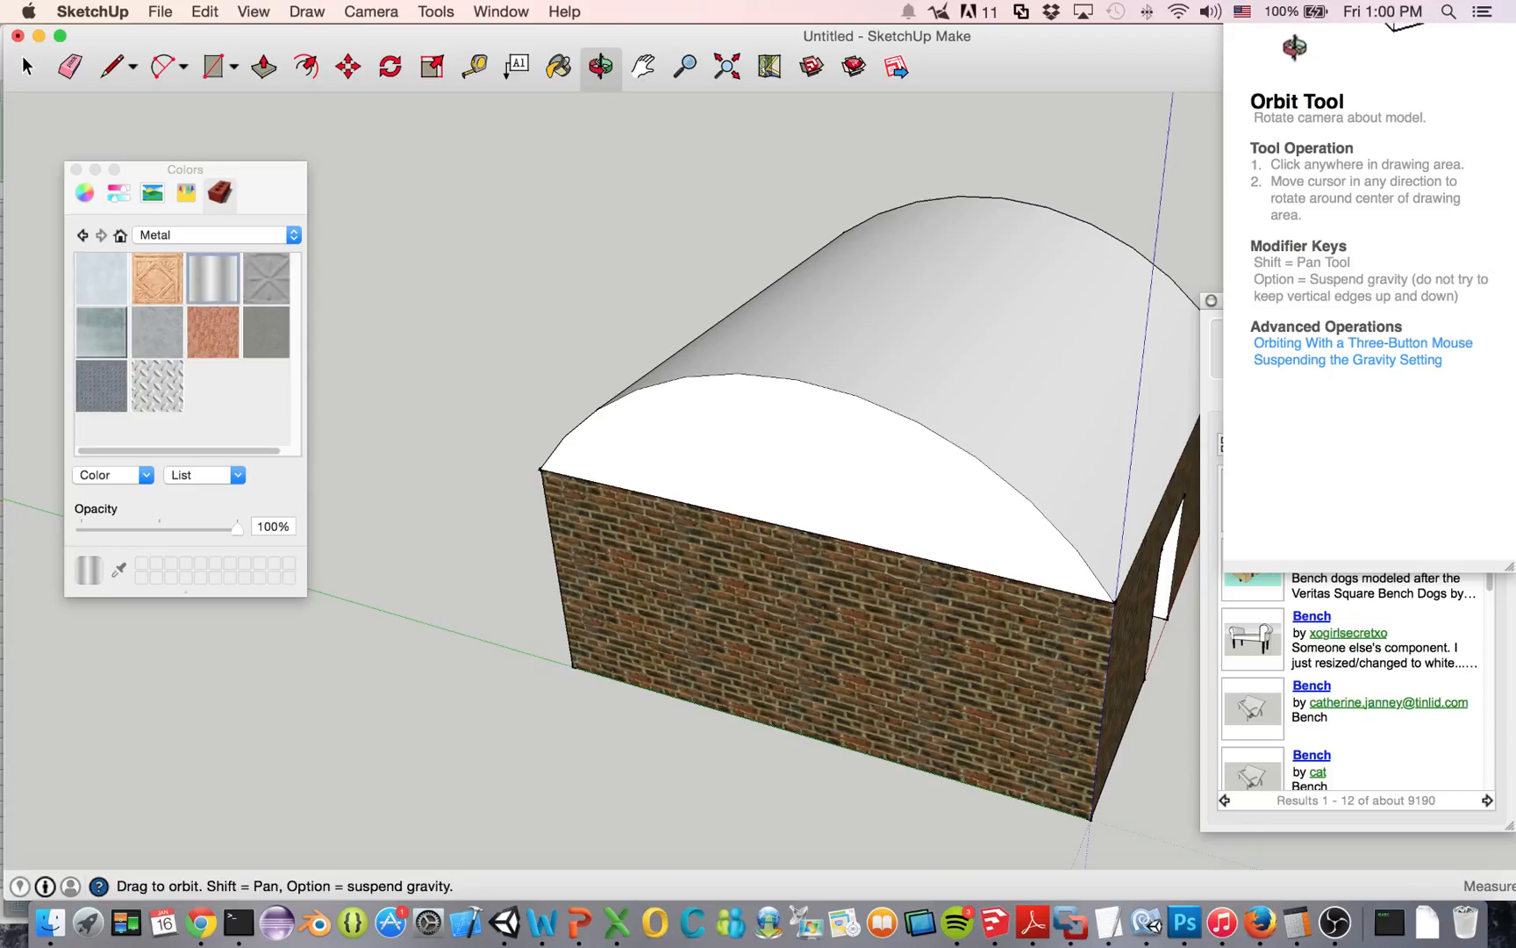
{"action": "left_click", "coordinate": [921, 338]}
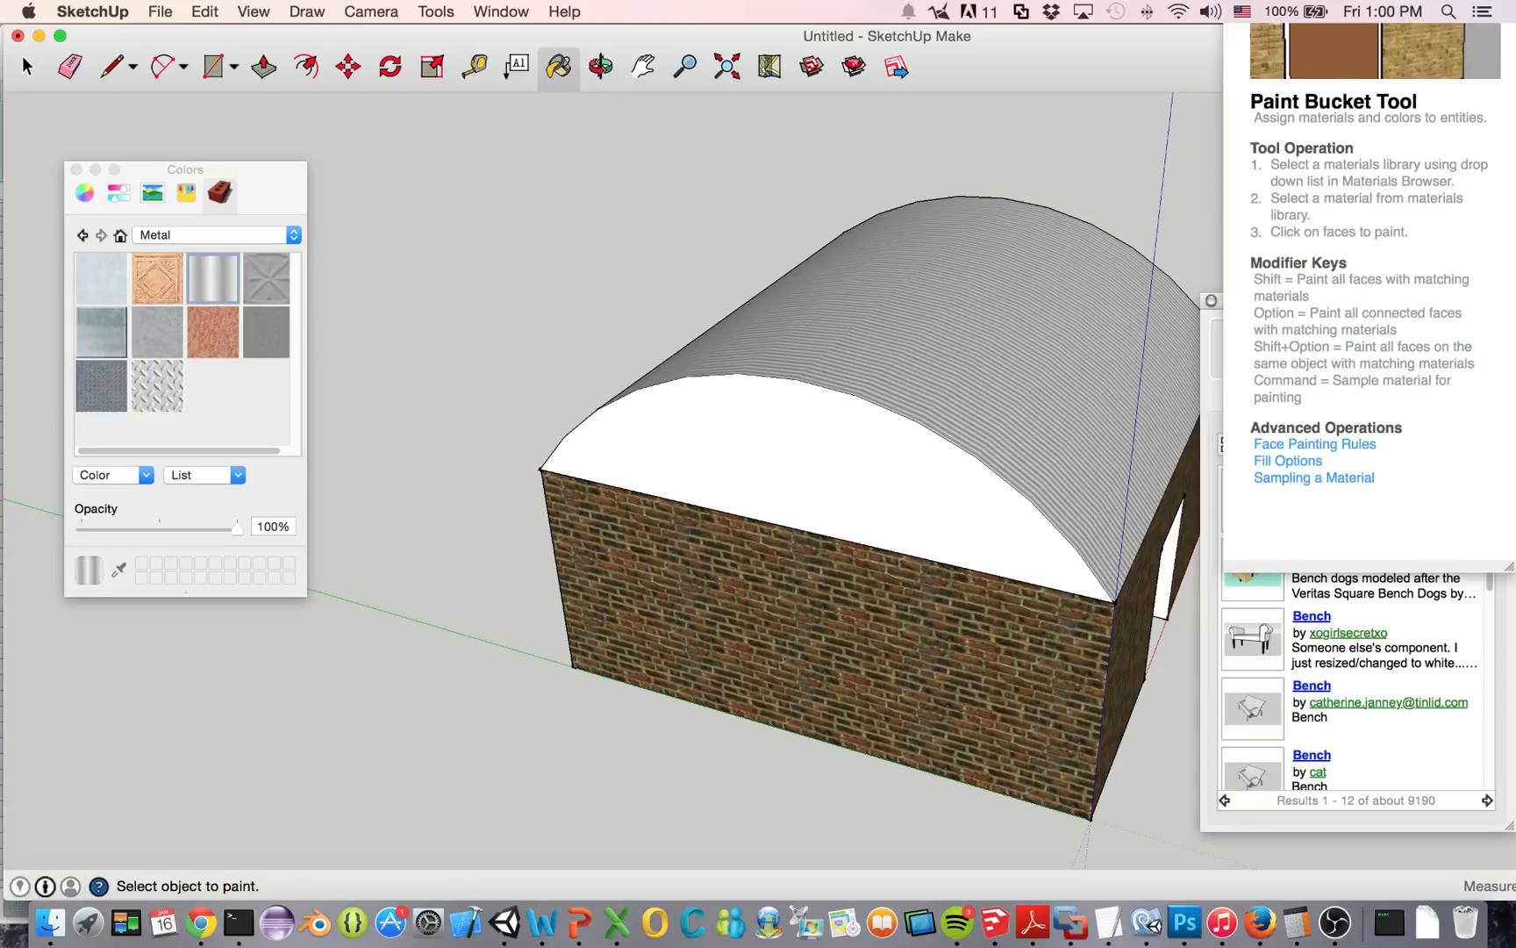
Paint the arched gable faces at both ends of the roof with the same corrugated metal
{"action": "left_click", "coordinate": [807, 461]}
{"action": "right_click", "coordinate": [775, 567]}
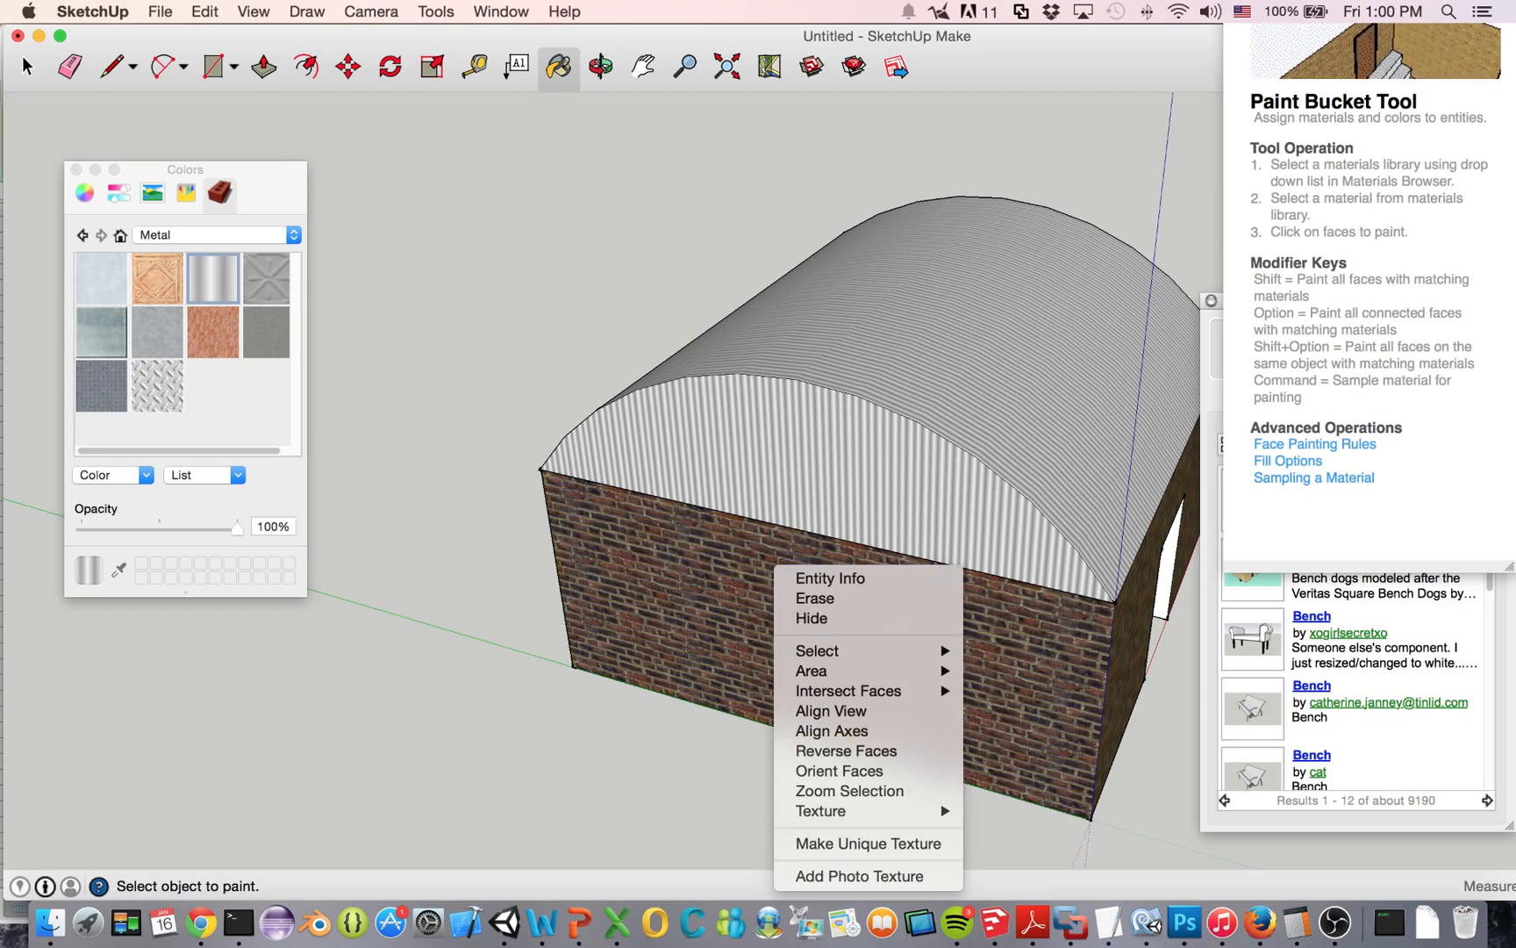
{"action": "key", "text": "Escape"}
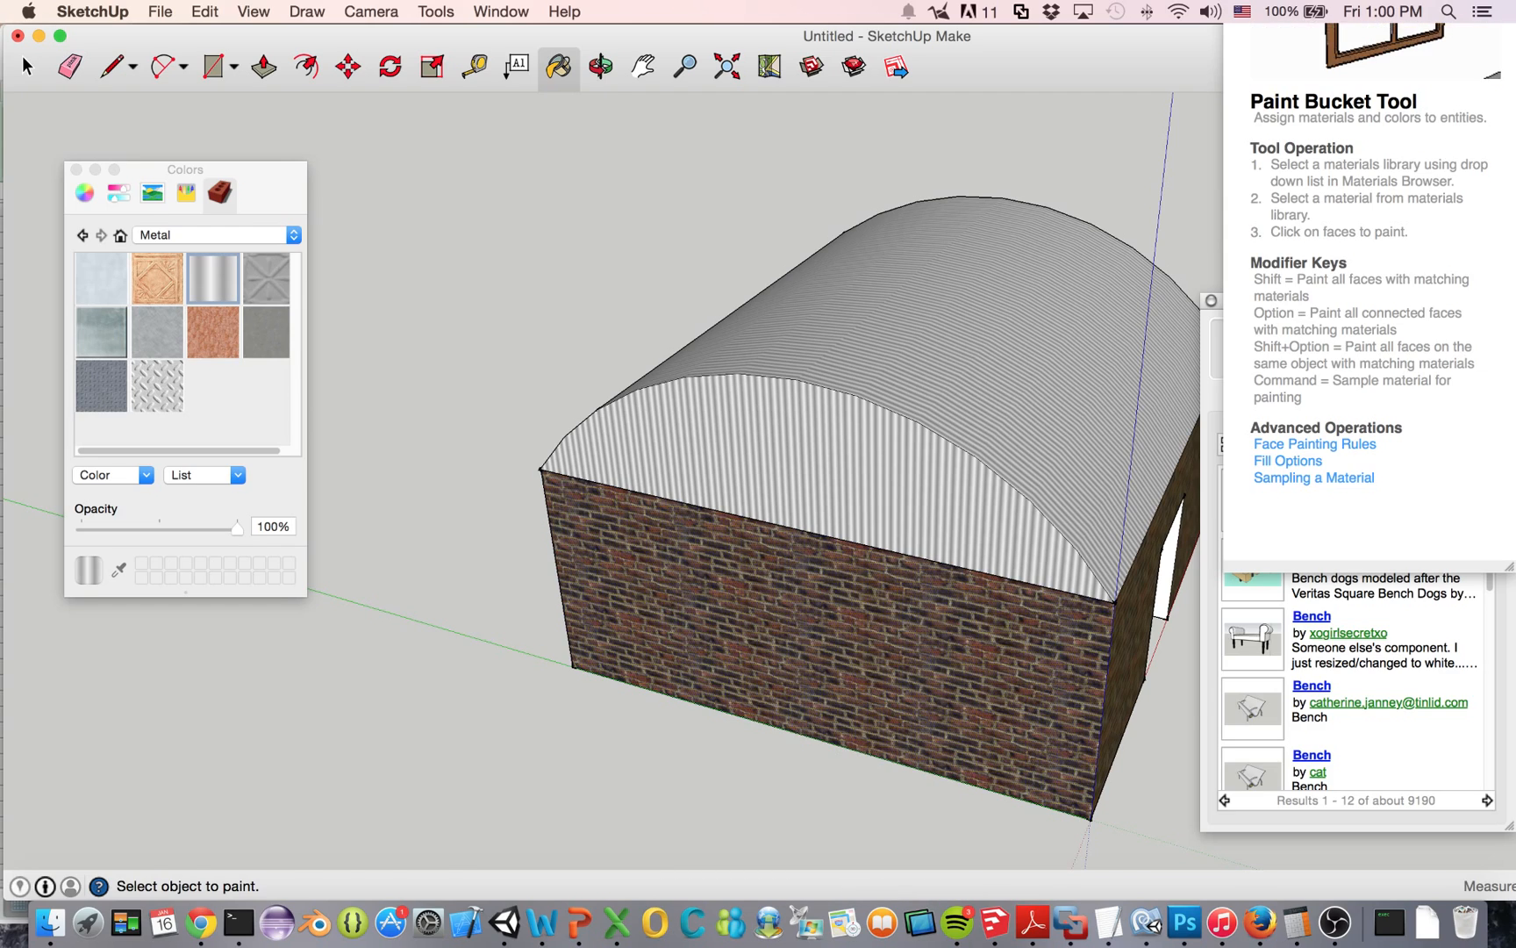
{"action": "middle_click_drag", "start_coordinate": [776, 567], "coordinate": [200, 545]}
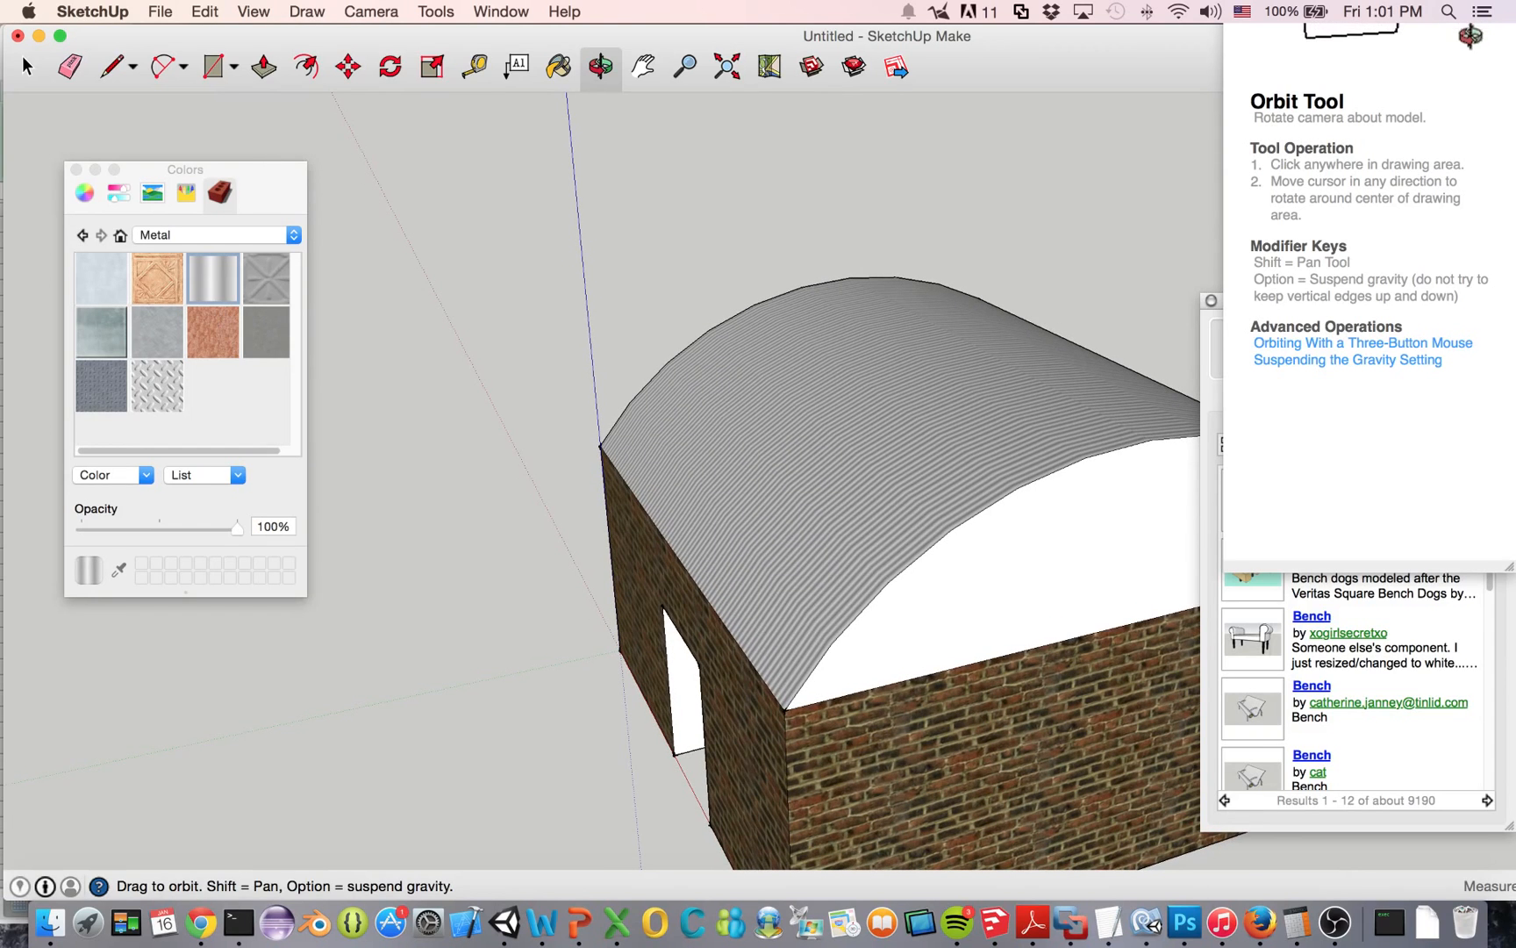
{"action": "left_click", "coordinate": [559, 67]}
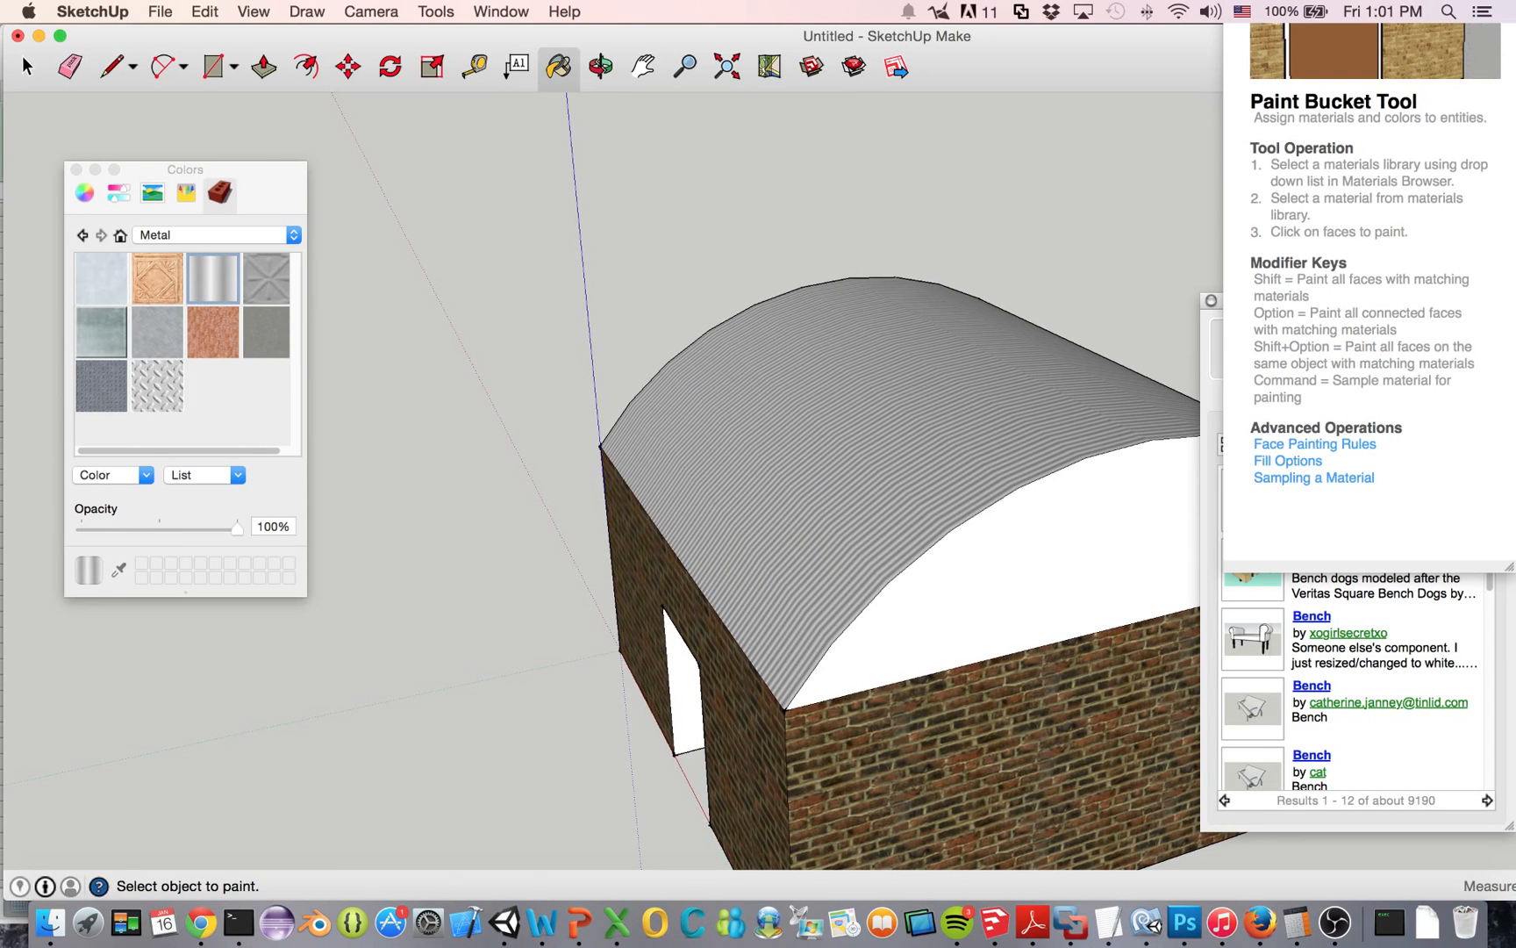
{"action": "left_click", "coordinate": [1026, 573]}
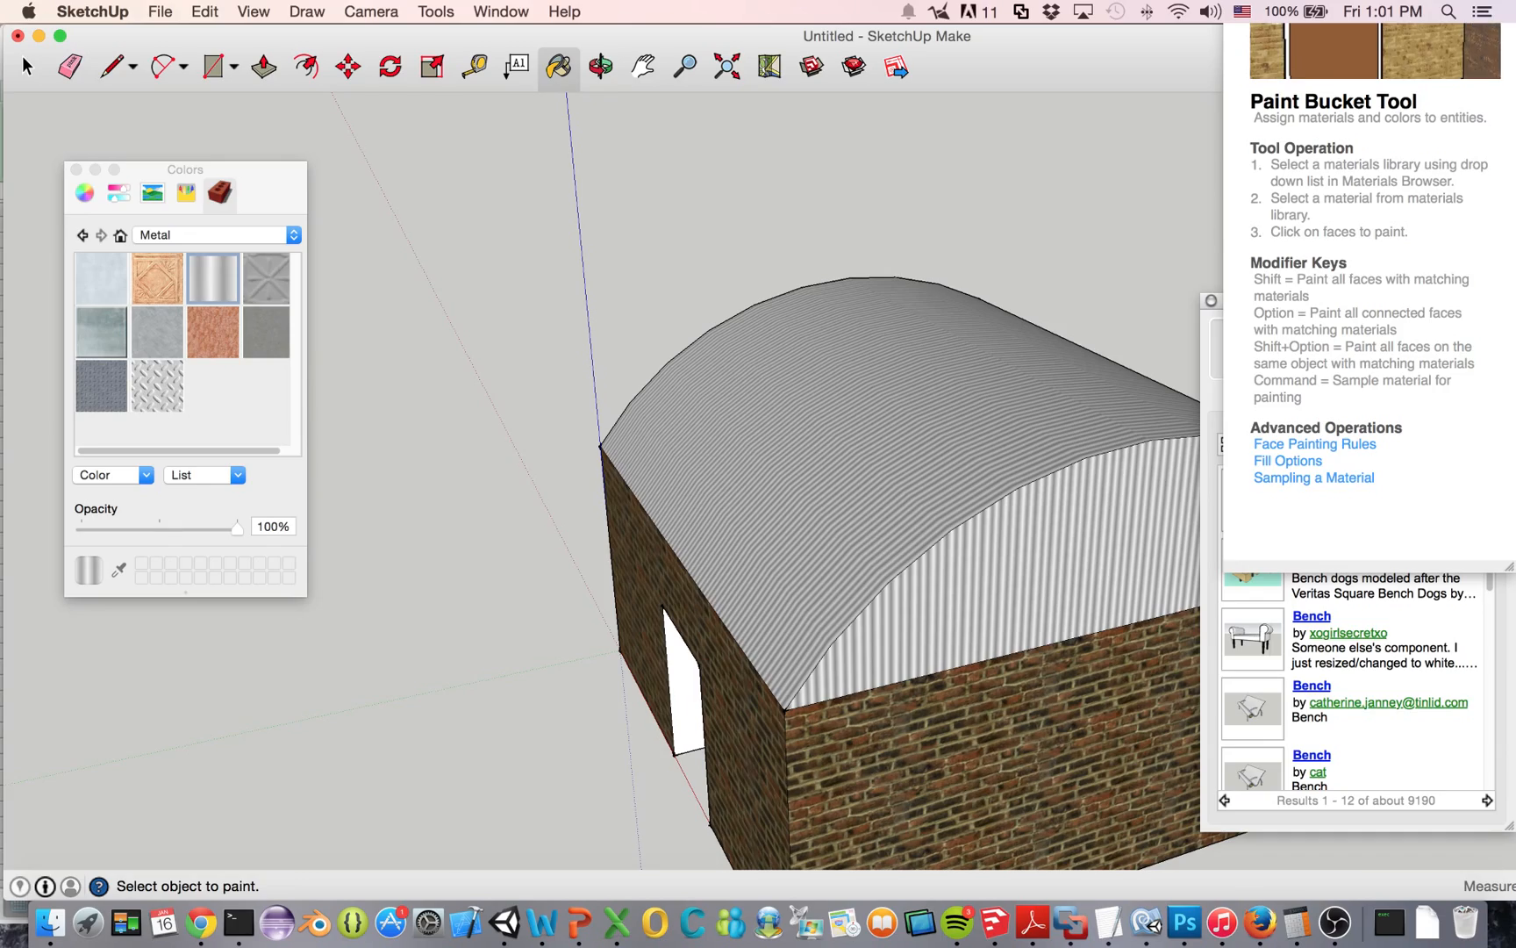
{"action": "mouse_move", "coordinate": [790, 570]}
{"action": "middle_mouse_down"}
{"action": "mouse_move", "coordinate": [969, 456]}
{"action": "mouse_move", "coordinate": [812, 553]}
{"action": "mouse_move", "coordinate": [641, 553]}
{"action": "mouse_move", "coordinate": [579, 522]}
{"action": "mouse_move", "coordinate": [807, 570]}
{"action": "mouse_move", "coordinate": [943, 458]}
{"action": "mouse_move", "coordinate": [1128, 408]}
{"action": "mouse_move", "coordinate": [1114, 527]}
{"action": "mouse_move", "coordinate": [1040, 562]}
{"action": "mouse_move", "coordinate": [1202, 500]}
{"action": "mouse_move", "coordinate": [908, 373]}
{"action": "mouse_move", "coordinate": [878, 417]}
{"action": "mouse_move", "coordinate": [903, 377]}
{"action": "mouse_move", "coordinate": [775, 351]}
{"action": "mouse_move", "coordinate": [733, 299]}
{"action": "mouse_move", "coordinate": [680, 394]}
{"action": "middle_mouse_up"}
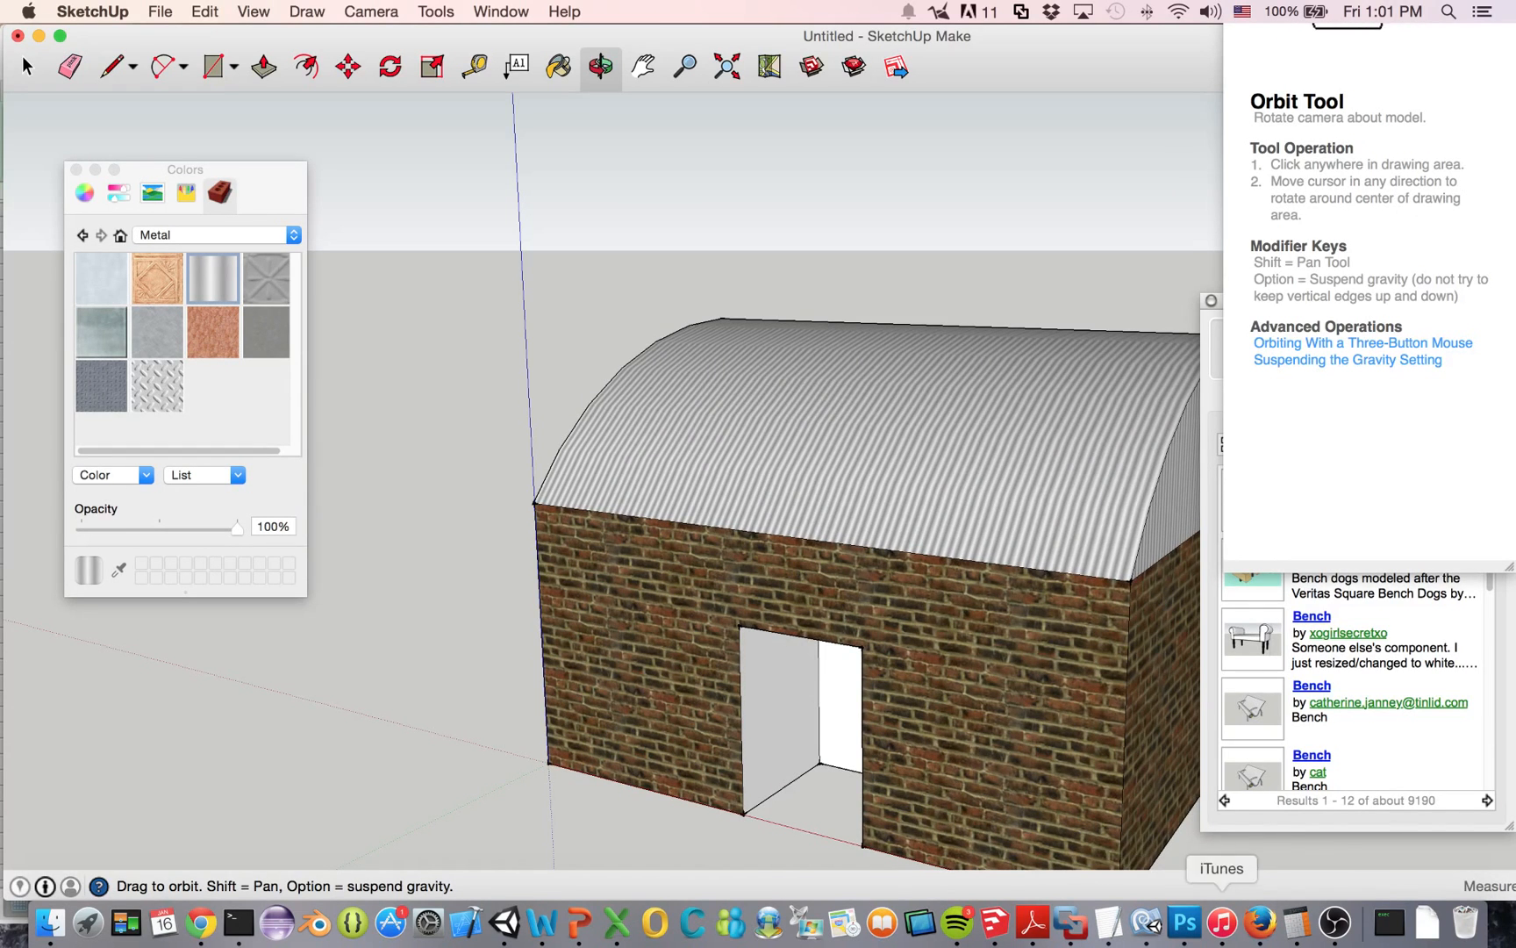
Export the 3D model as an FBX file named barn into the sketchup folder of the UnityIntro01 project's Assets
{"action": "left_click", "coordinate": [504, 921]}
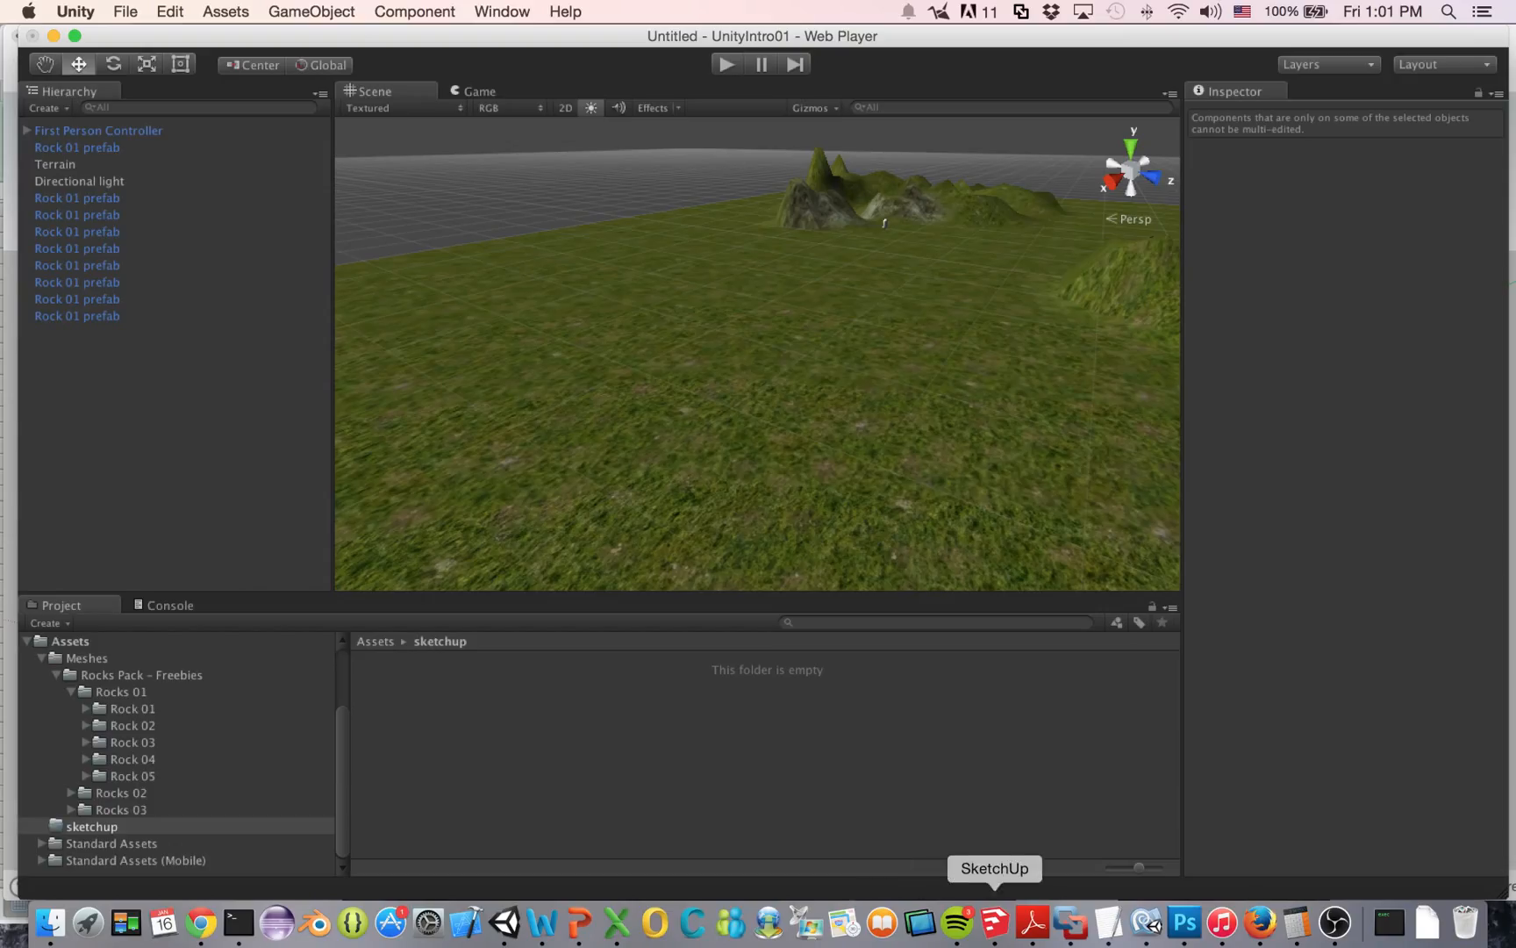
{"action": "left_click", "coordinate": [994, 922]}
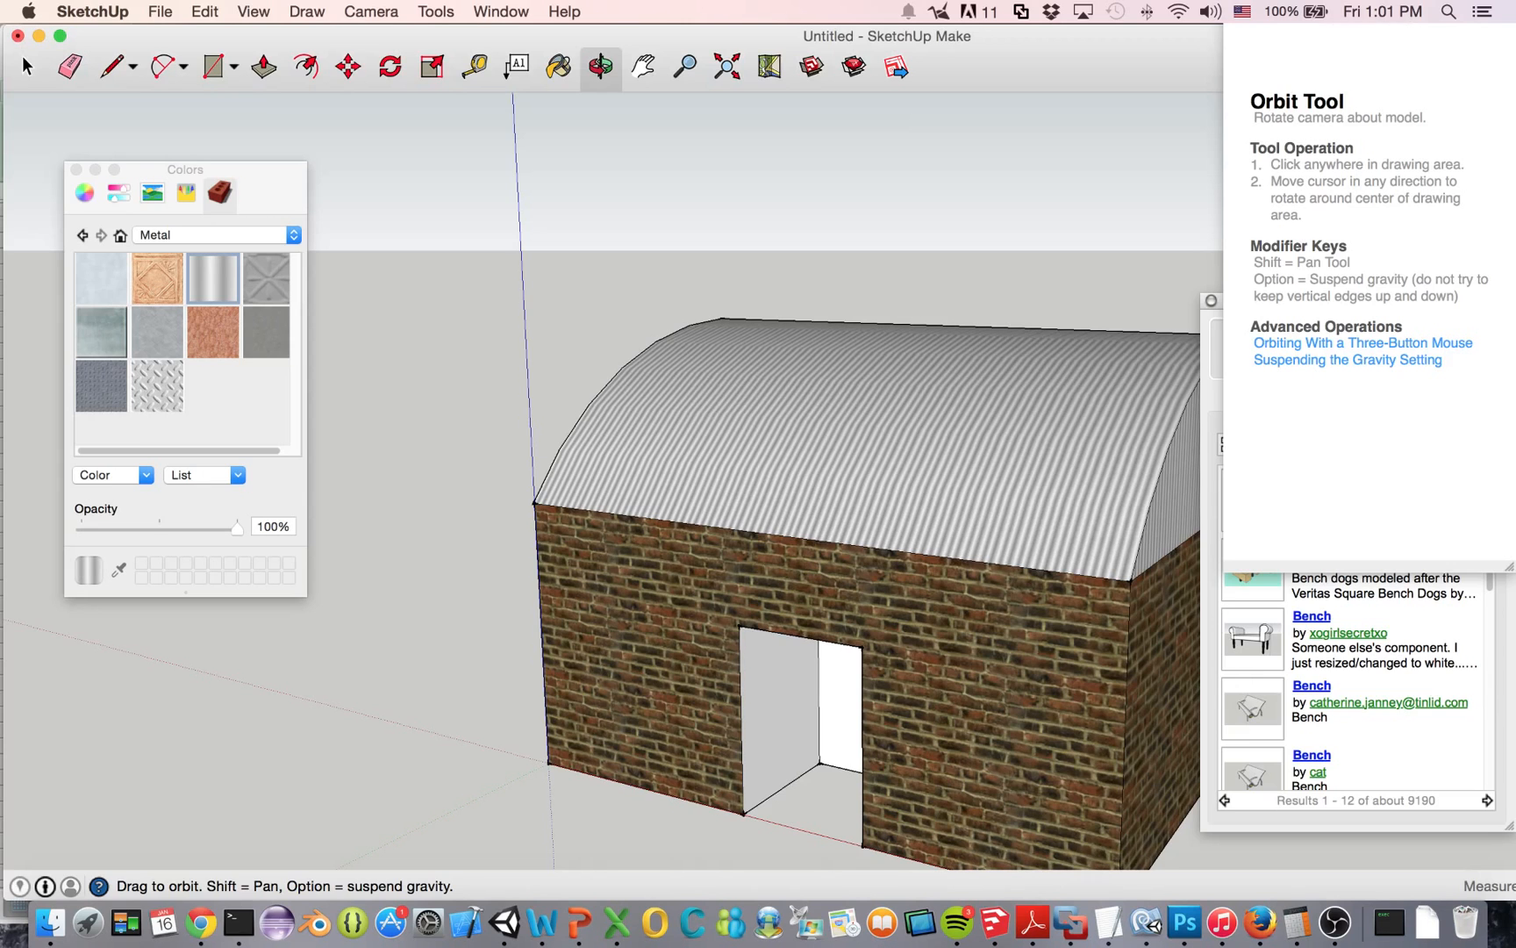
{"action": "left_click", "coordinate": [160, 11]}
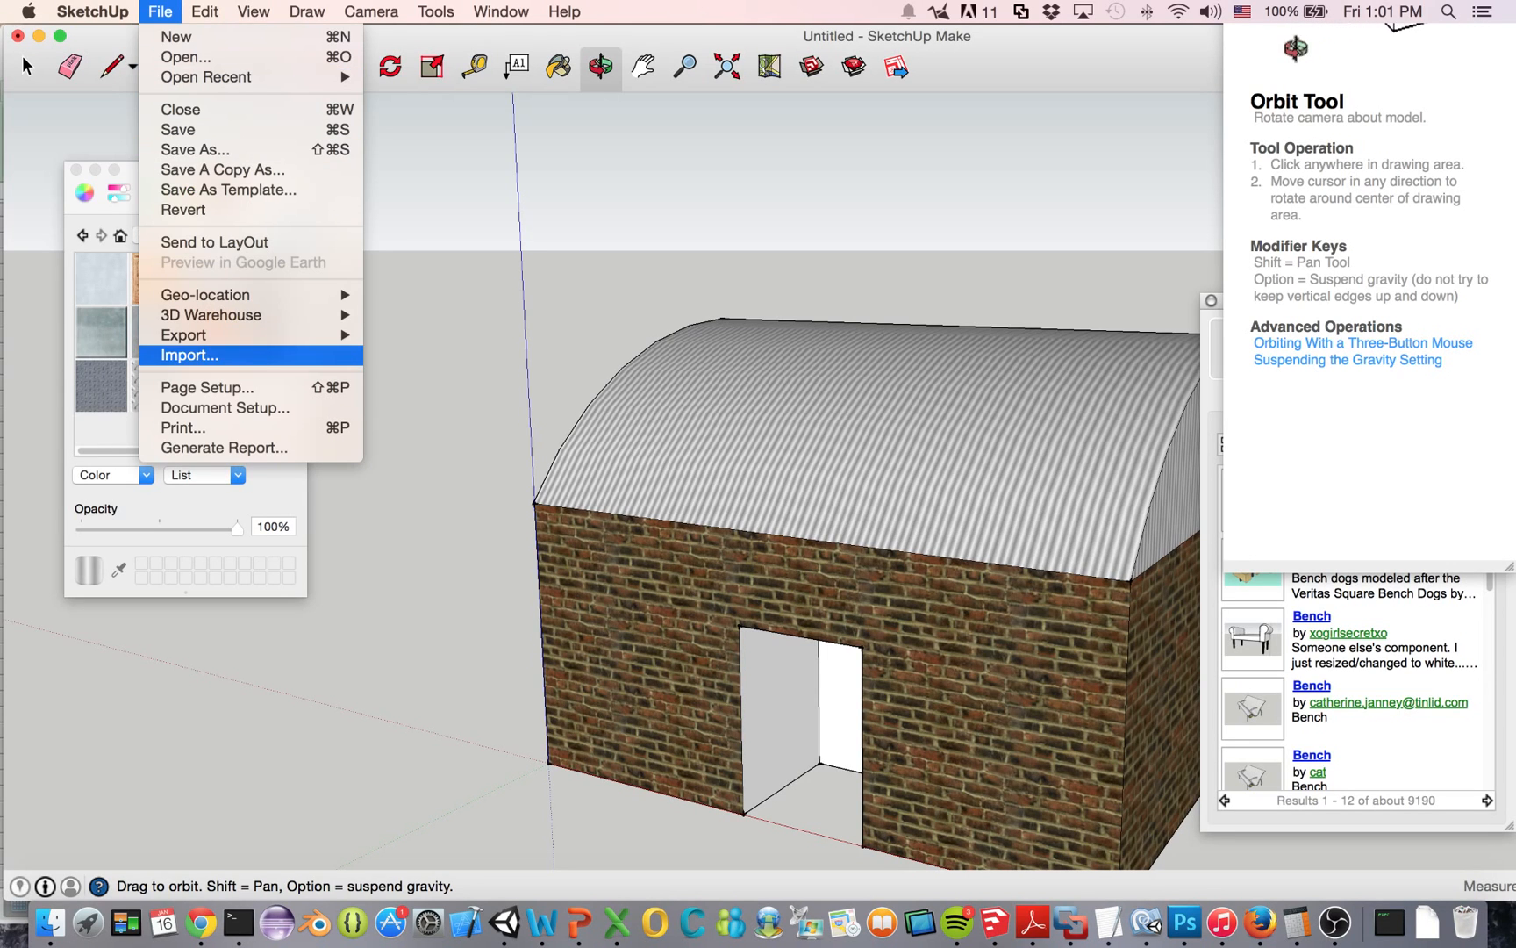
{"action": "mouse_move", "coordinate": [211, 336]}
{"action": "left_click", "coordinate": [425, 334]}
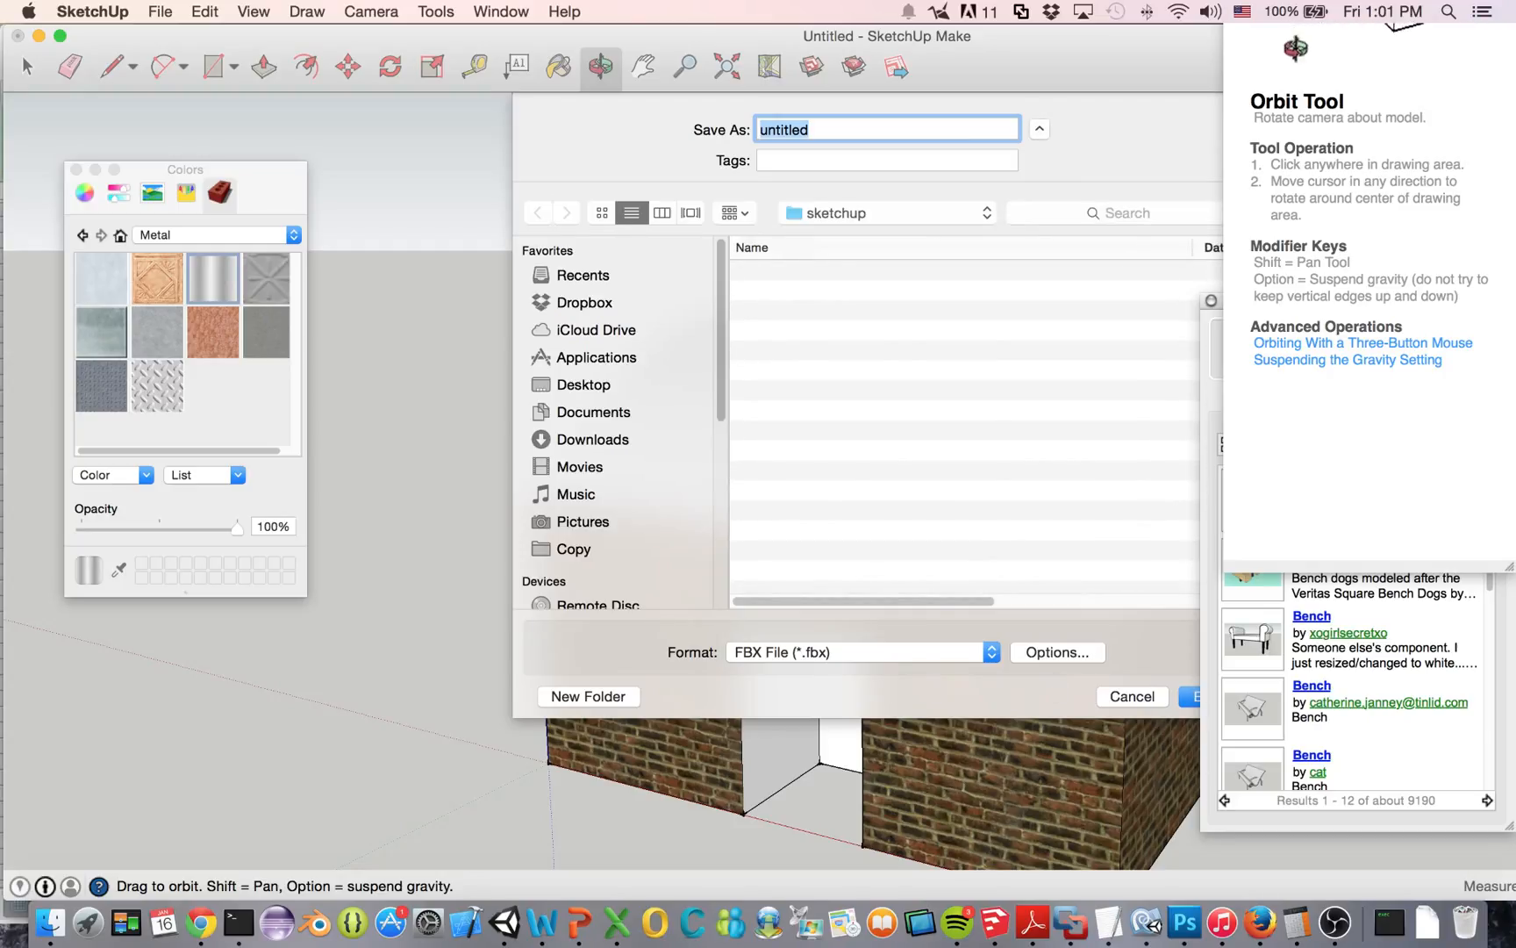
{"action": "left_click", "coordinate": [886, 212]}
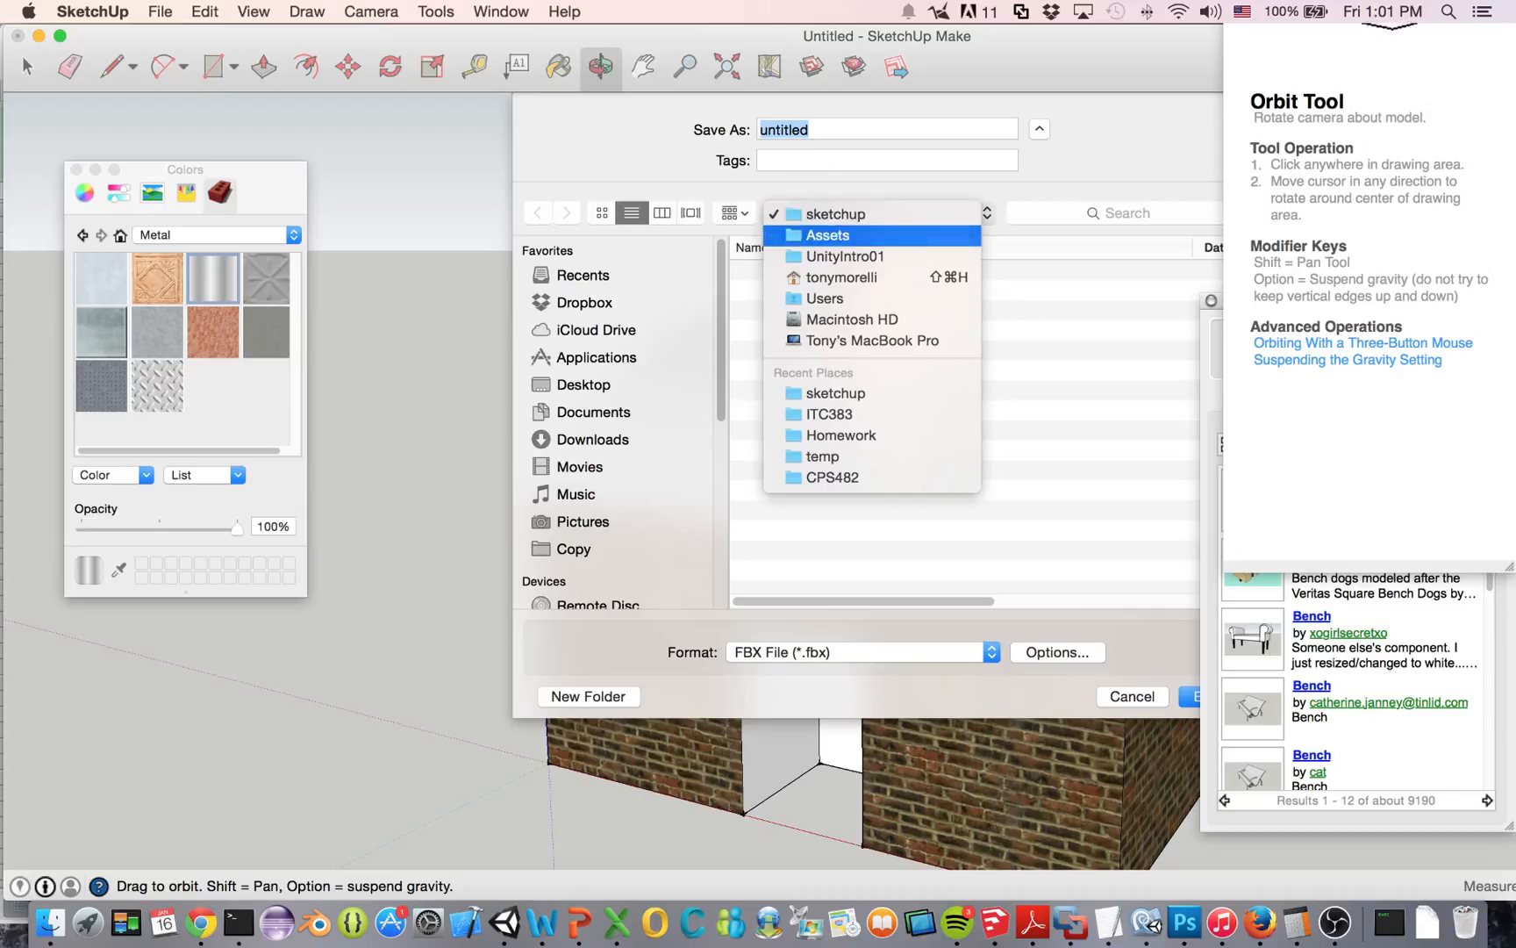
{"action": "left_click", "coordinate": [864, 213]}
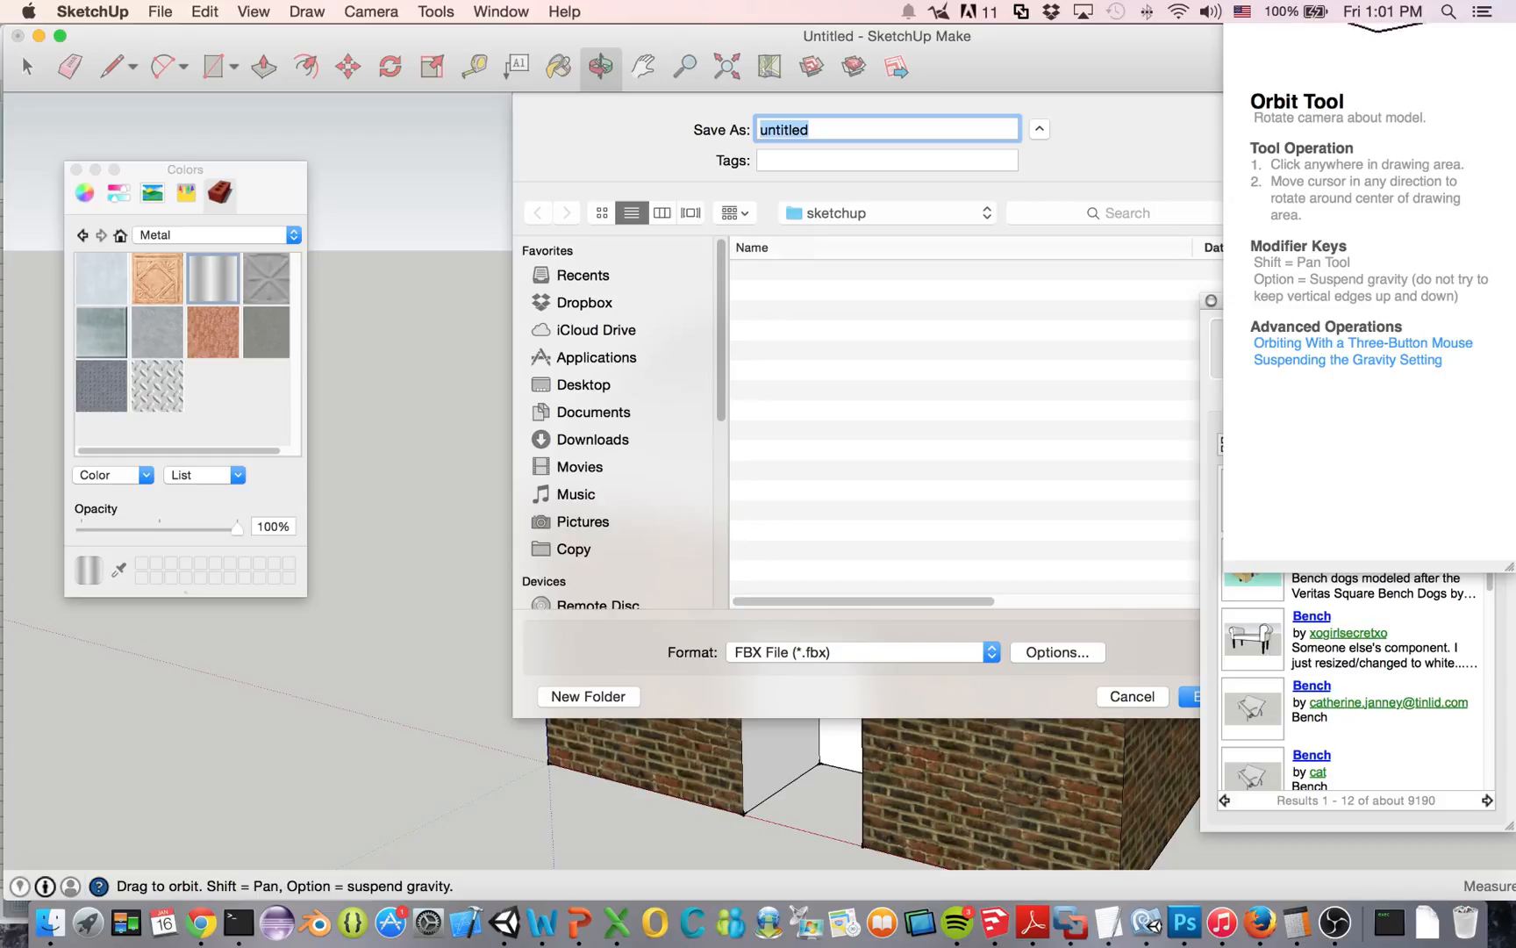
{"action": "type", "text": "barn"}
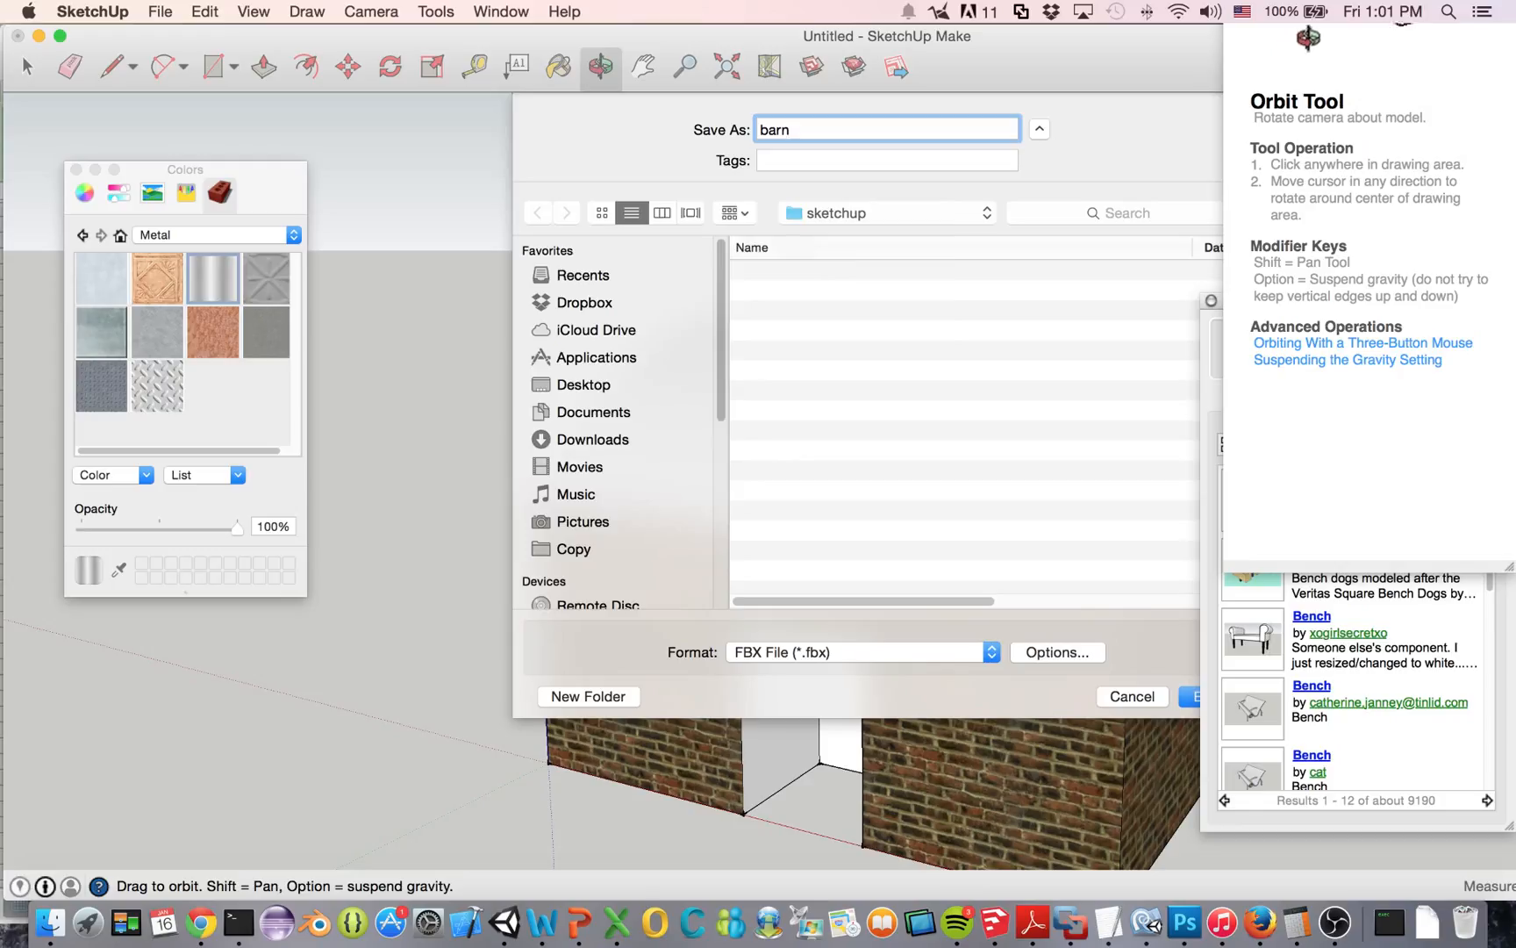
{"action": "key", "text": "Return"}
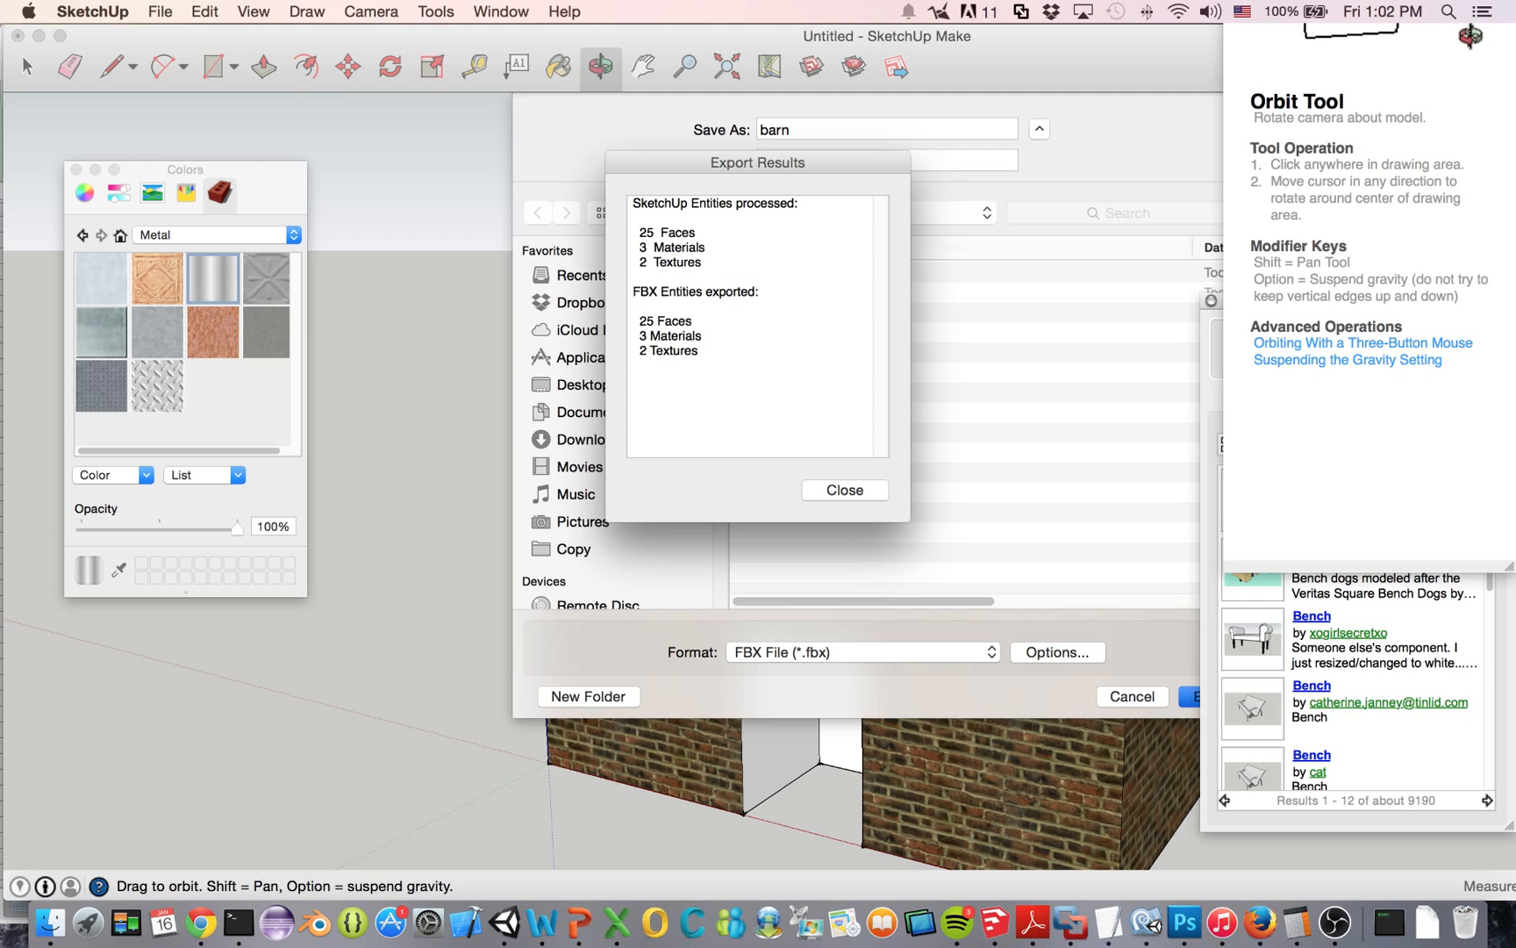
Dismiss the export results, switch to Unity, and place the barn model from Assets/sketchup on the terrain near the hills
{"action": "key", "text": "Return"}
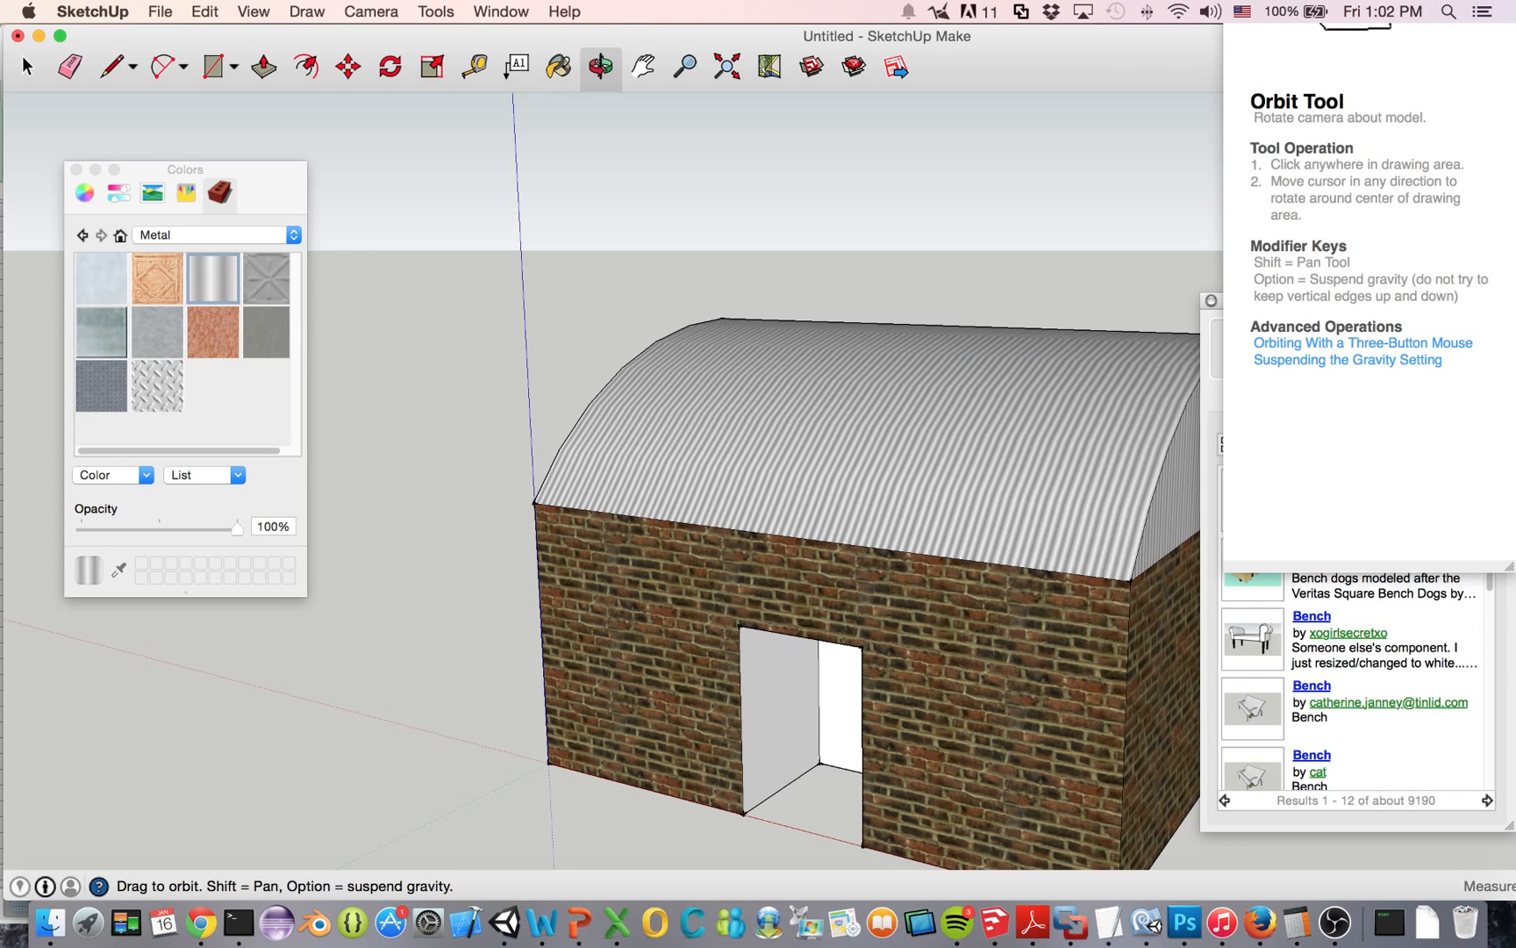
{"action": "left_click", "coordinate": [505, 922]}
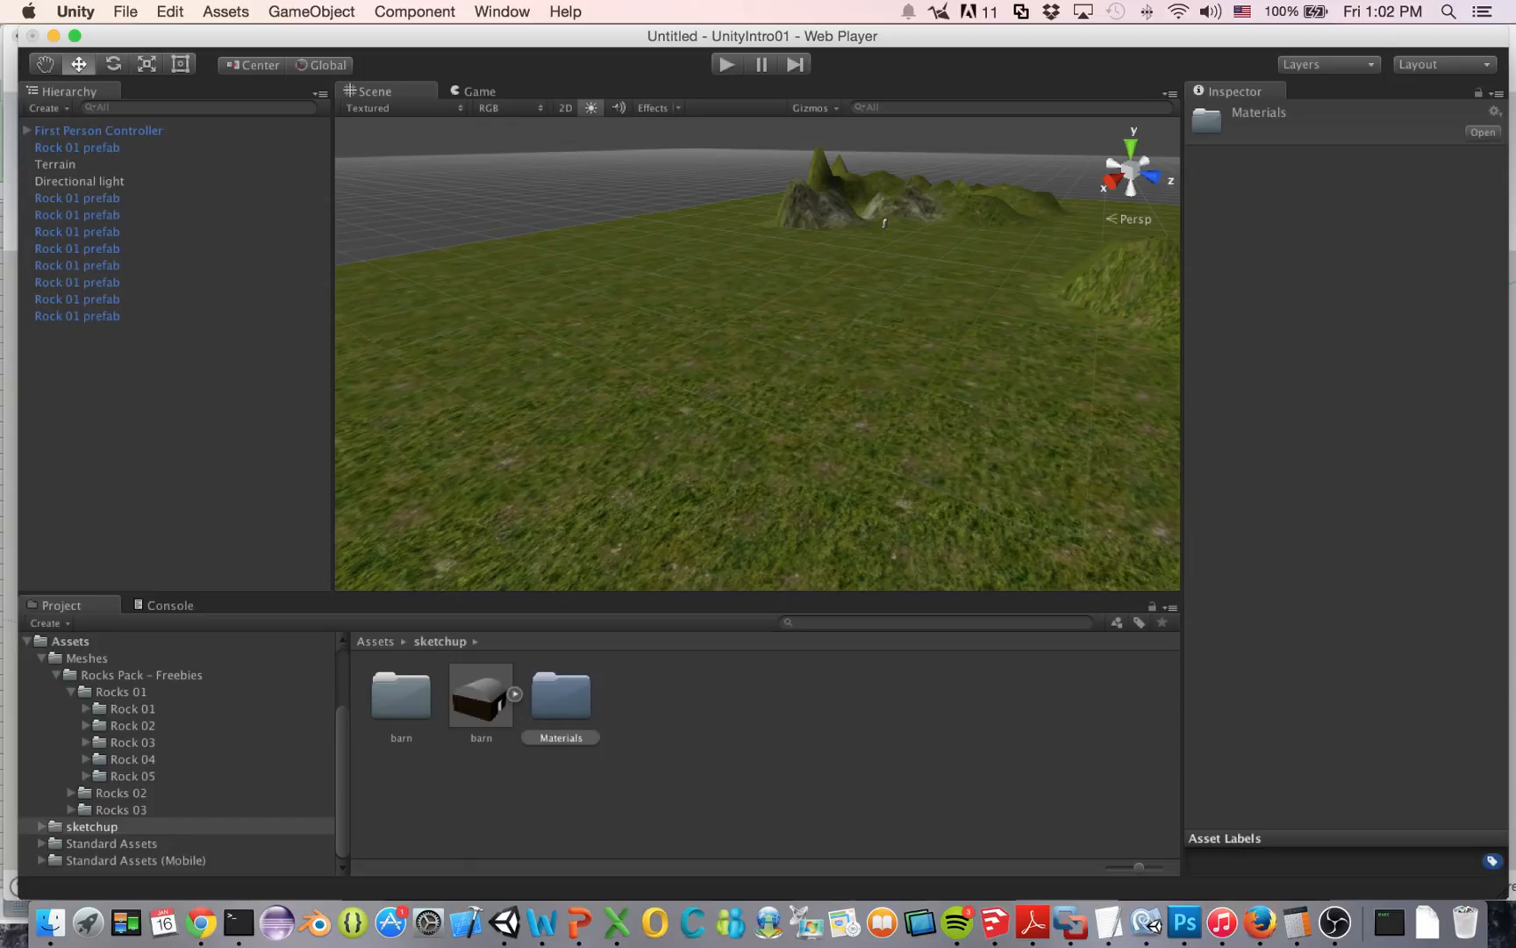
{"action": "left_click", "coordinate": [481, 696]}
{"action": "left_click_drag", "start_coordinate": [481, 696], "coordinate": [860, 250]}
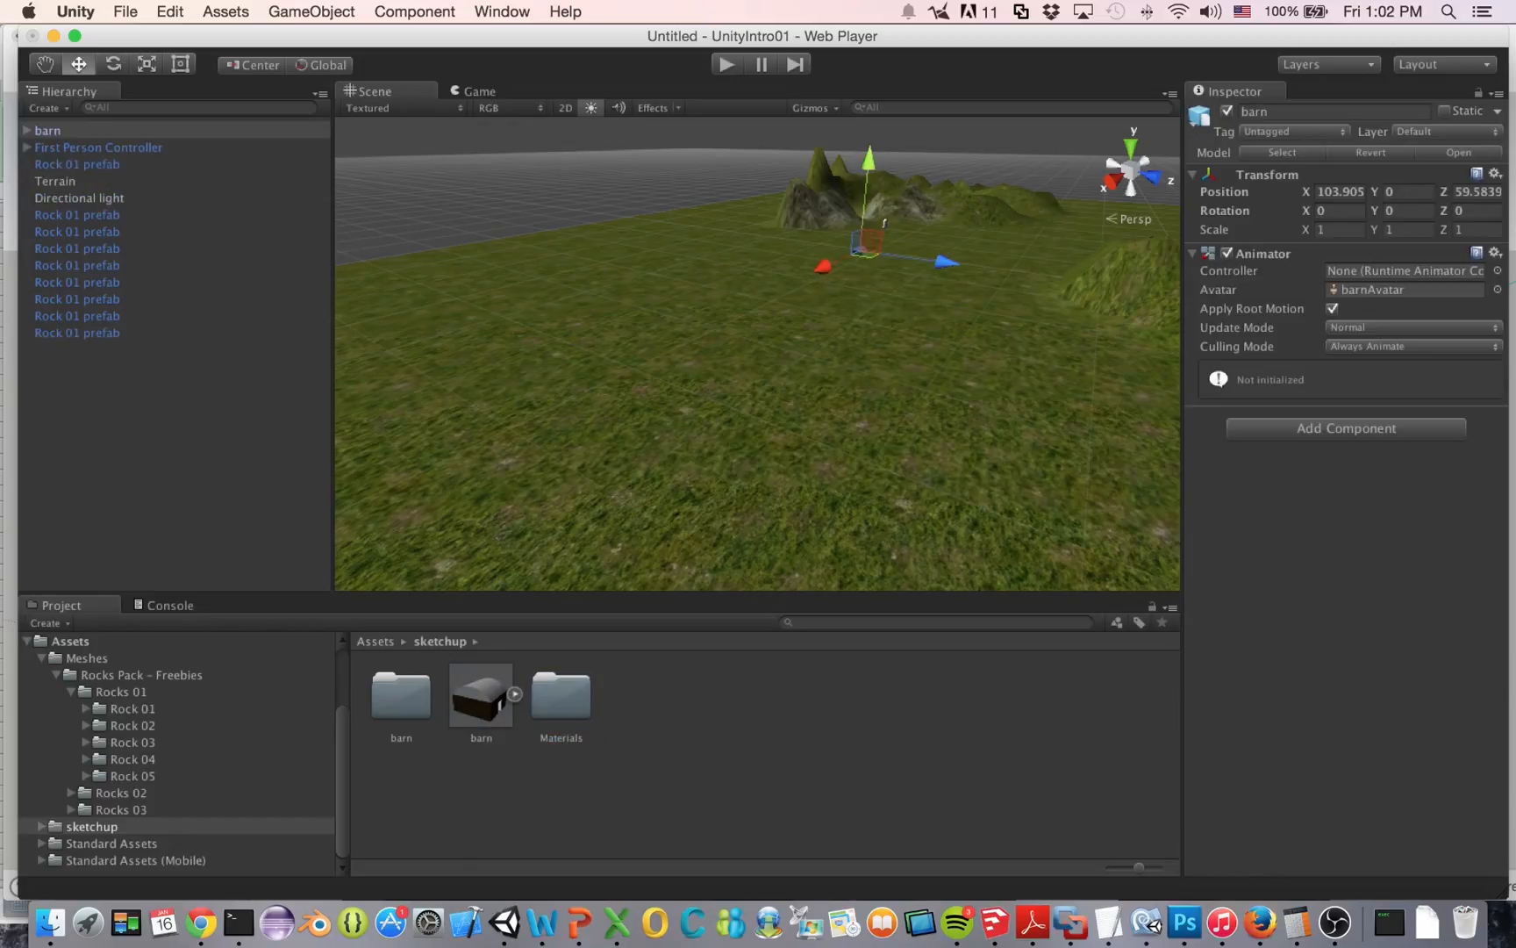
Play-test the scene to check the barn's size on the terrain, and stop the game
{"action": "left_click", "coordinate": [727, 65]}
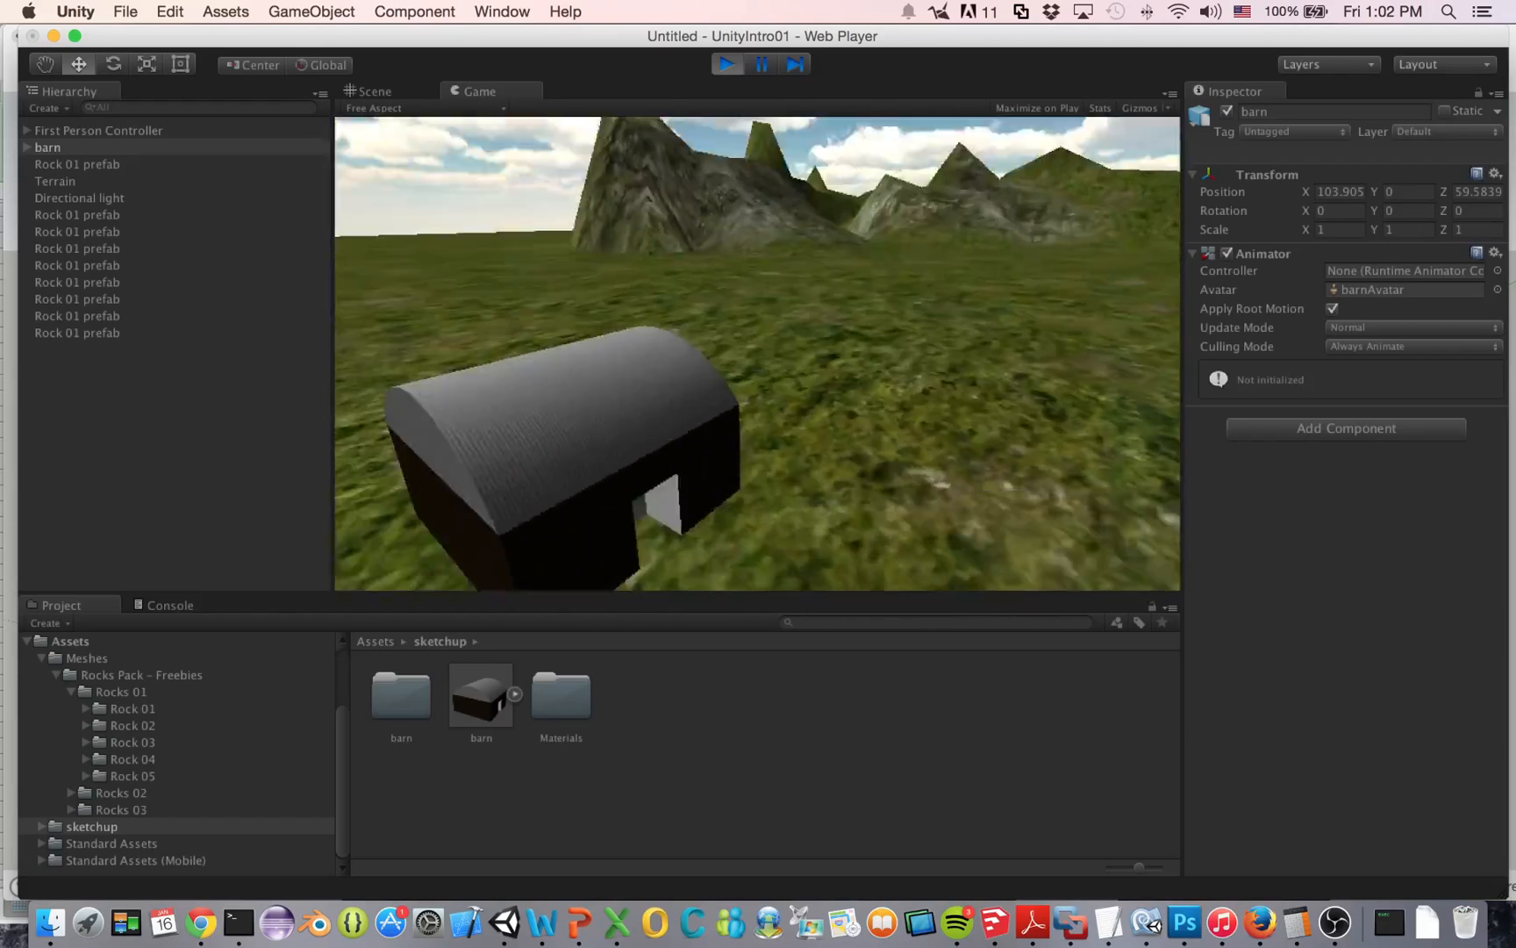
{"action": "key", "text": "super+p"}
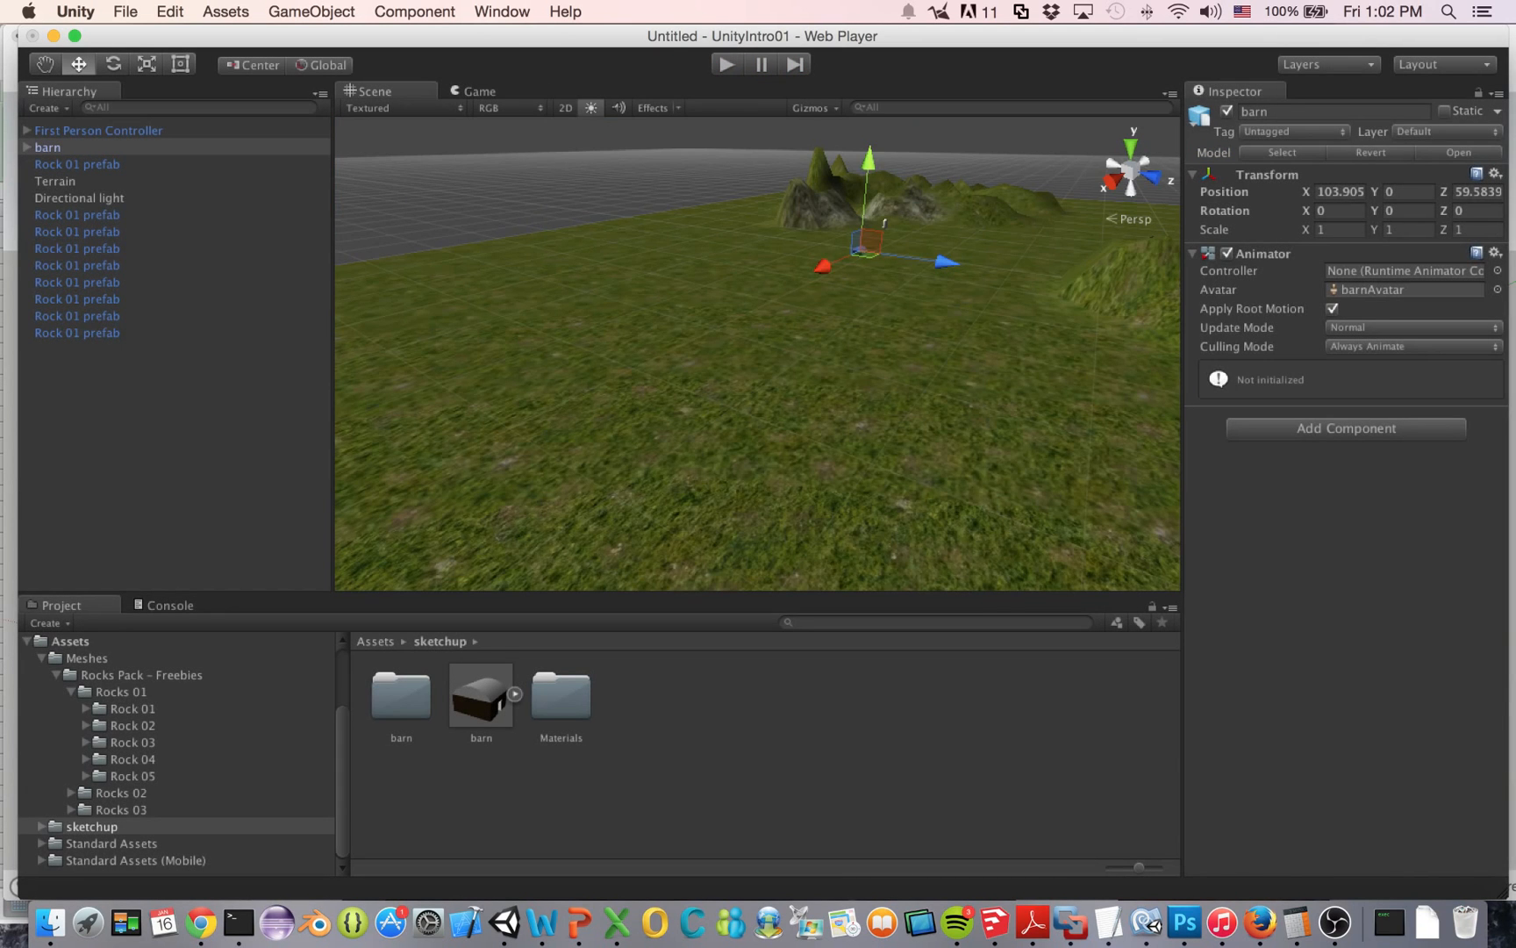
Set the barn's scale to 10 on the X, Y and Z axes
{"action": "scroll", "coordinate": [757, 354], "scroll_direction": "up", "scroll_amount": 10}
{"action": "mouse_move", "coordinate": [757, 353]}
{"action": "right_mouse_down"}
{"action": "mouse_move", "coordinate": [820, 309]}
{"action": "mouse_move", "coordinate": [830, 276]}
{"action": "mouse_move", "coordinate": [829, 403]}
{"action": "mouse_move", "coordinate": [830, 351]}
{"action": "mouse_move", "coordinate": [726, 355]}
{"action": "mouse_move", "coordinate": [777, 360]}
{"action": "right_mouse_up"}
{"action": "scroll", "coordinate": [757, 354], "scroll_direction": "up", "scroll_amount": 4}
{"action": "scroll", "coordinate": [757, 353], "scroll_direction": "down", "scroll_amount": 10}
{"action": "middle_click_drag", "start_coordinate": [777, 359], "coordinate": [589, 502]}
{"action": "scroll", "coordinate": [757, 353], "scroll_direction": "up", "scroll_amount": 5}
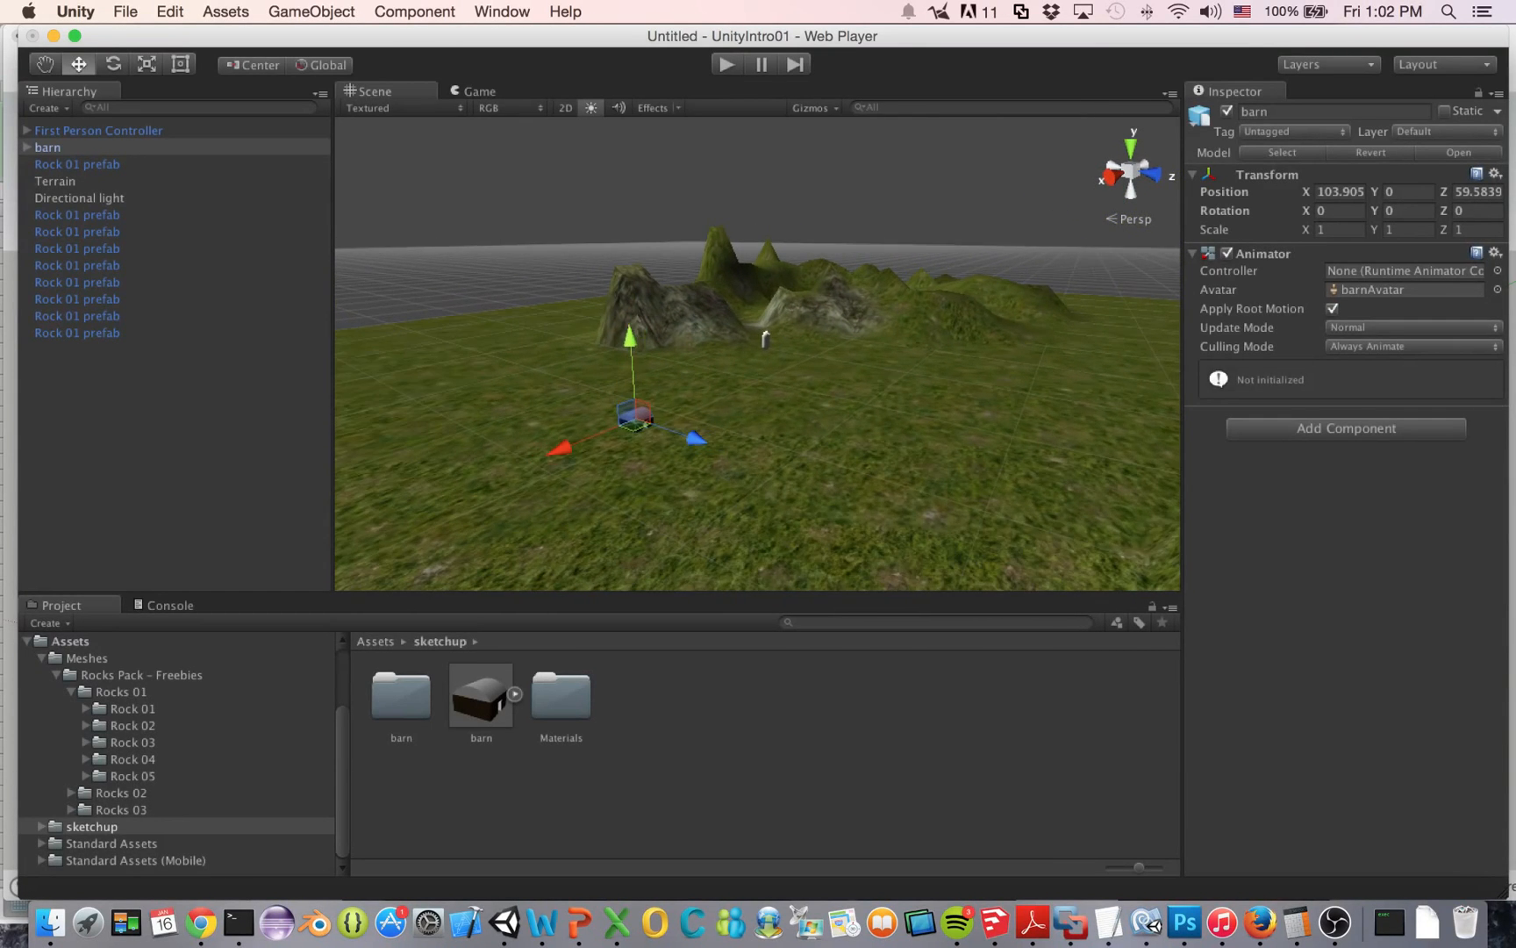
{"action": "right_click_drag", "start_coordinate": [758, 353], "coordinate": [562, 386]}
{"action": "left_click", "coordinate": [49, 147]}
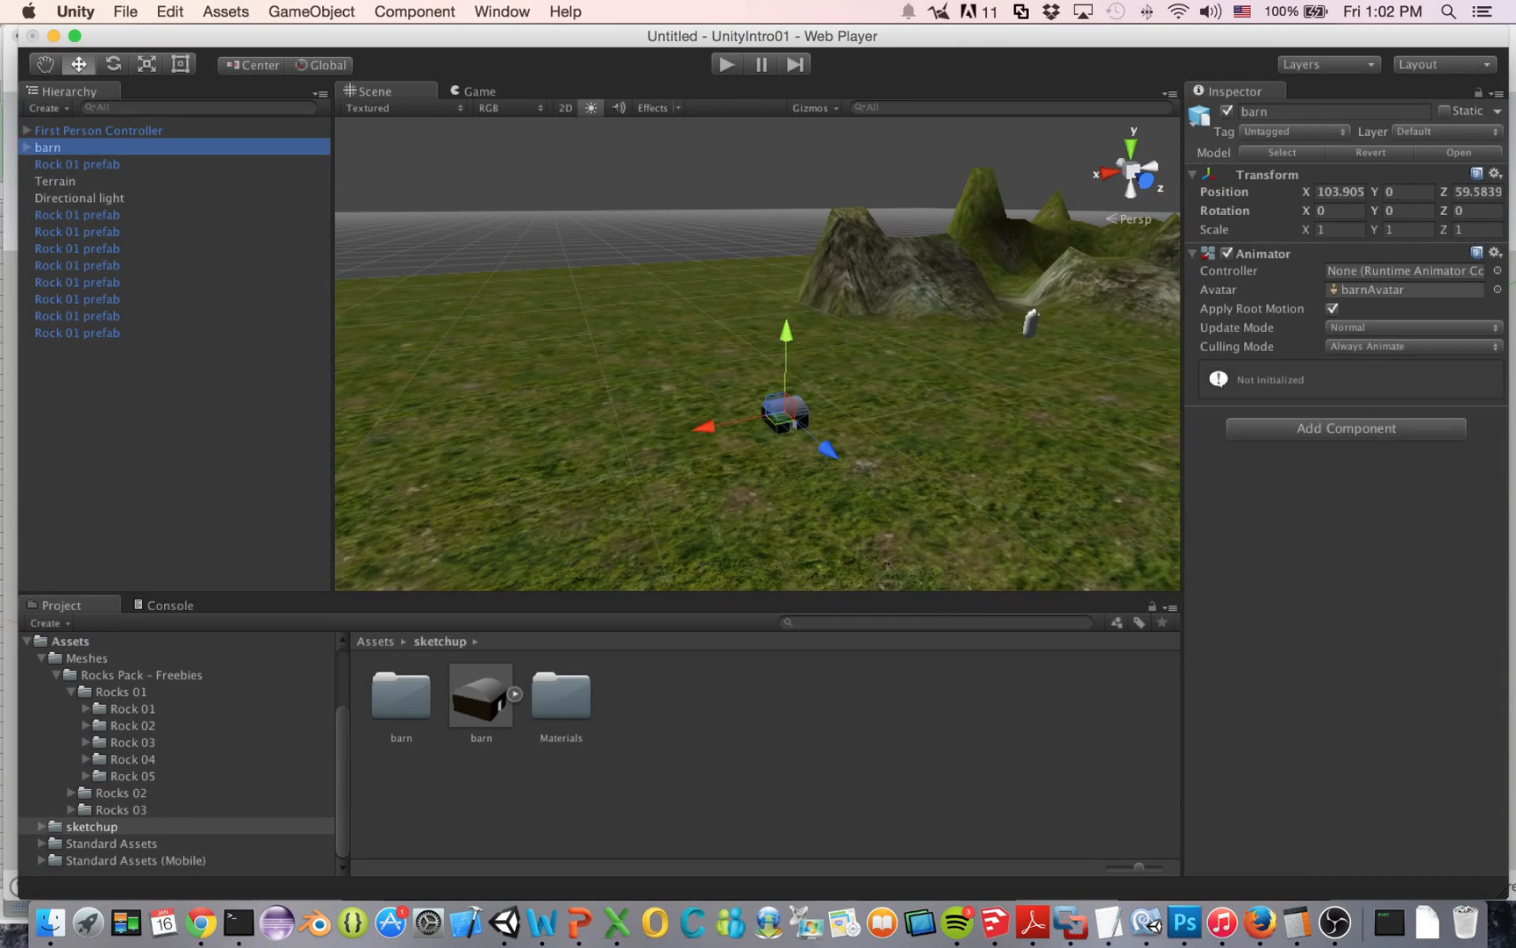
{"action": "left_click", "coordinate": [1339, 229]}
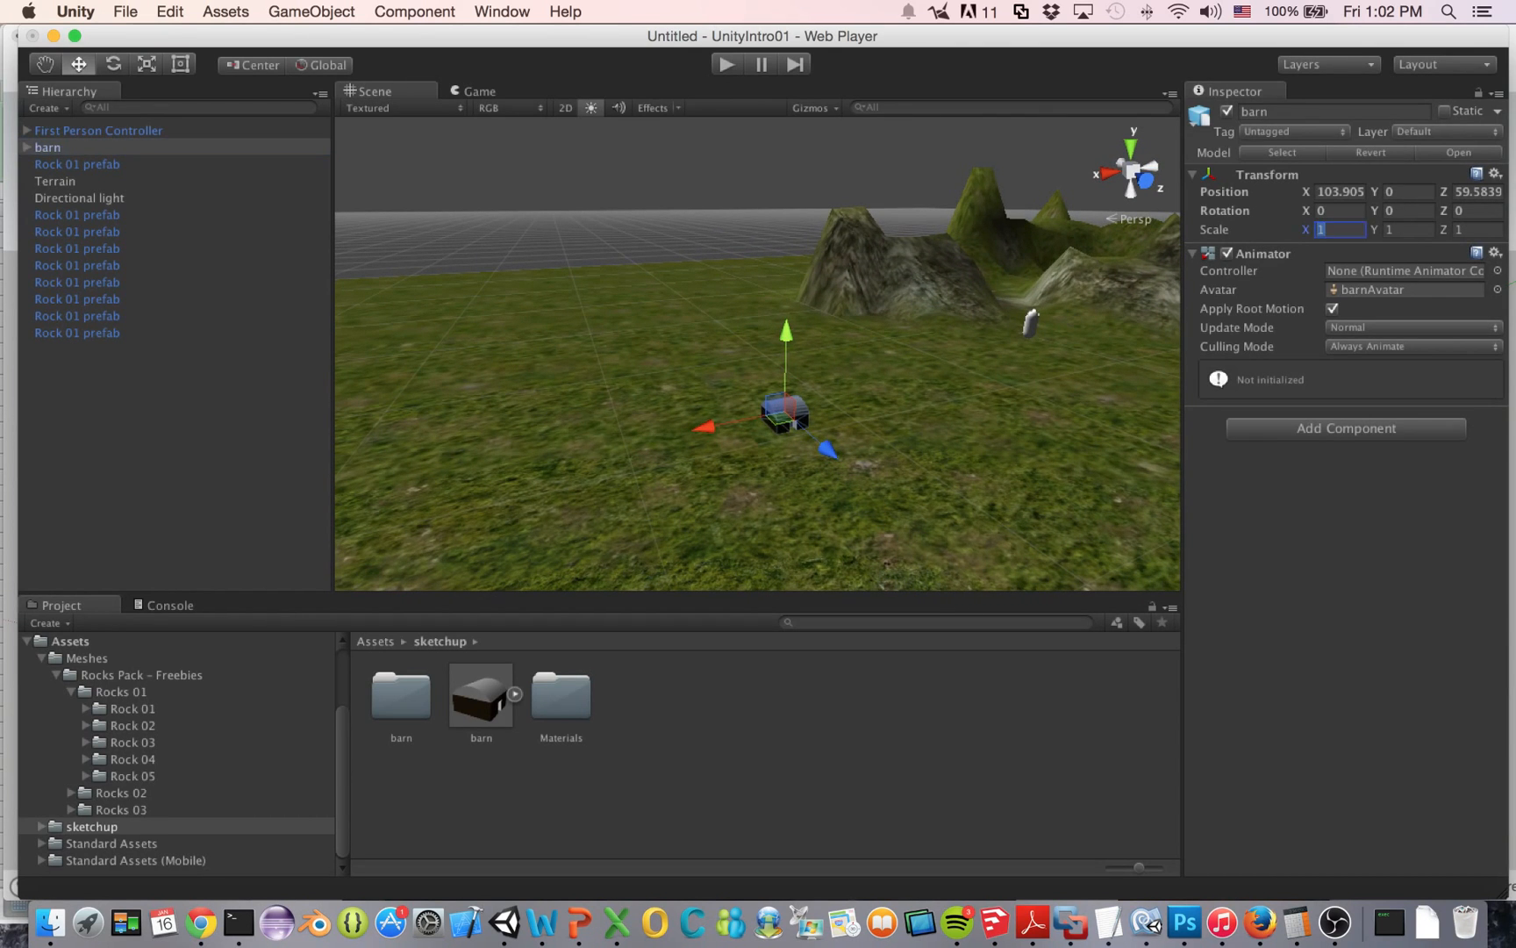
{"action": "type", "text": "10"}
{"action": "key", "text": "Tab"}
{"action": "type", "text": "10"}
{"action": "key", "text": "Tab"}
{"action": "type", "text": "10"}
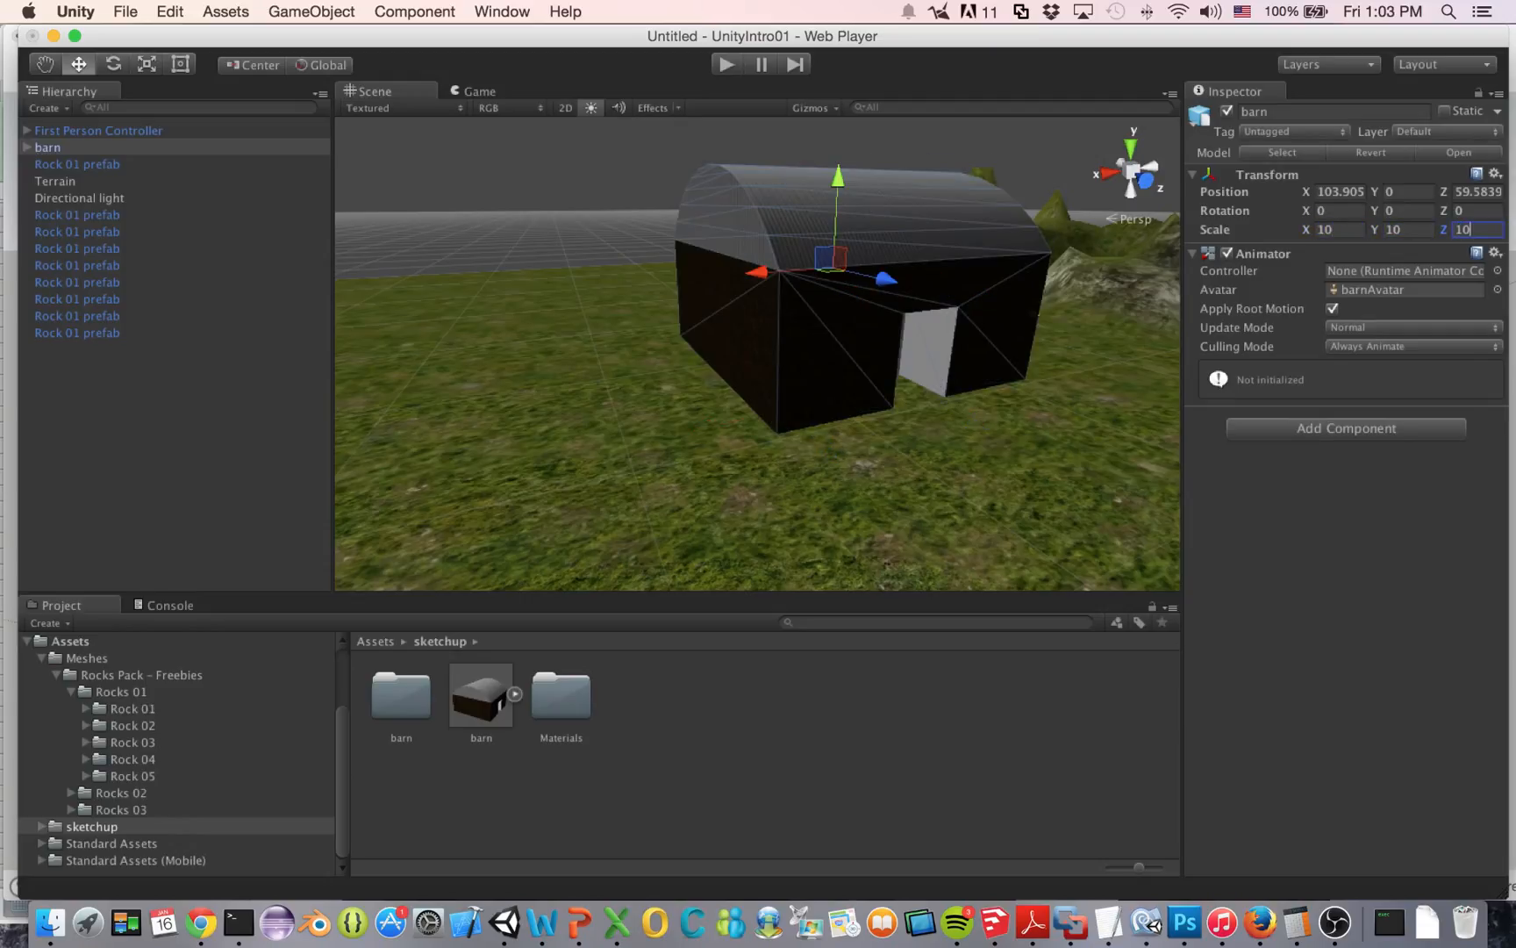
Play-test the scene, walk up to the enlarged barn to examine its walls and doorway, and stop the game
{"action": "key", "text": "super+p"}
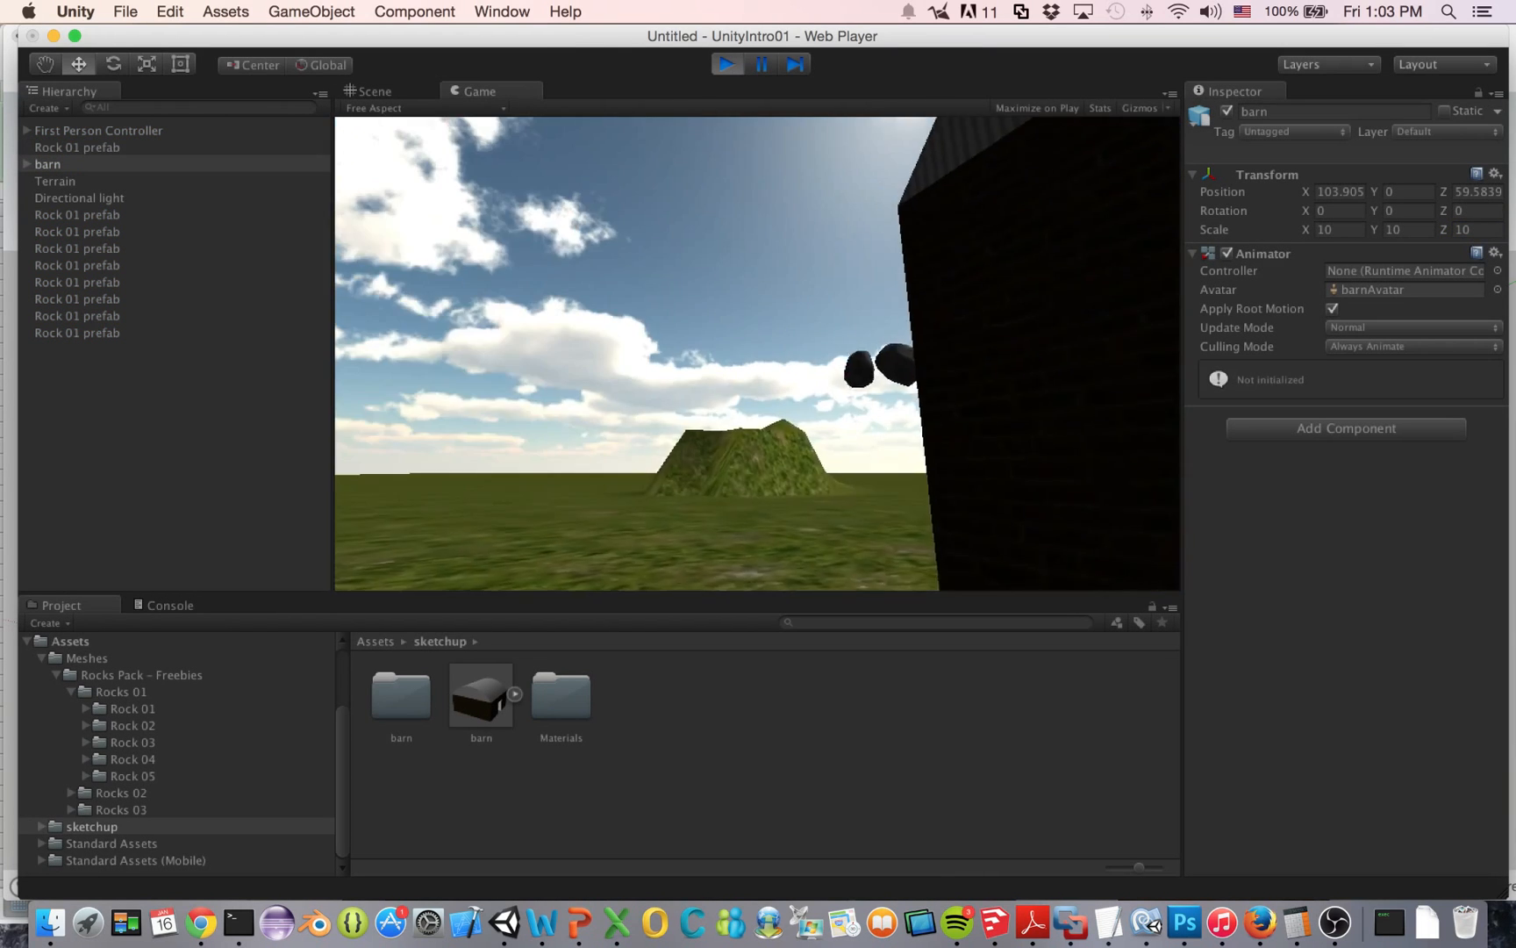
{"action": "key", "text": "w"}
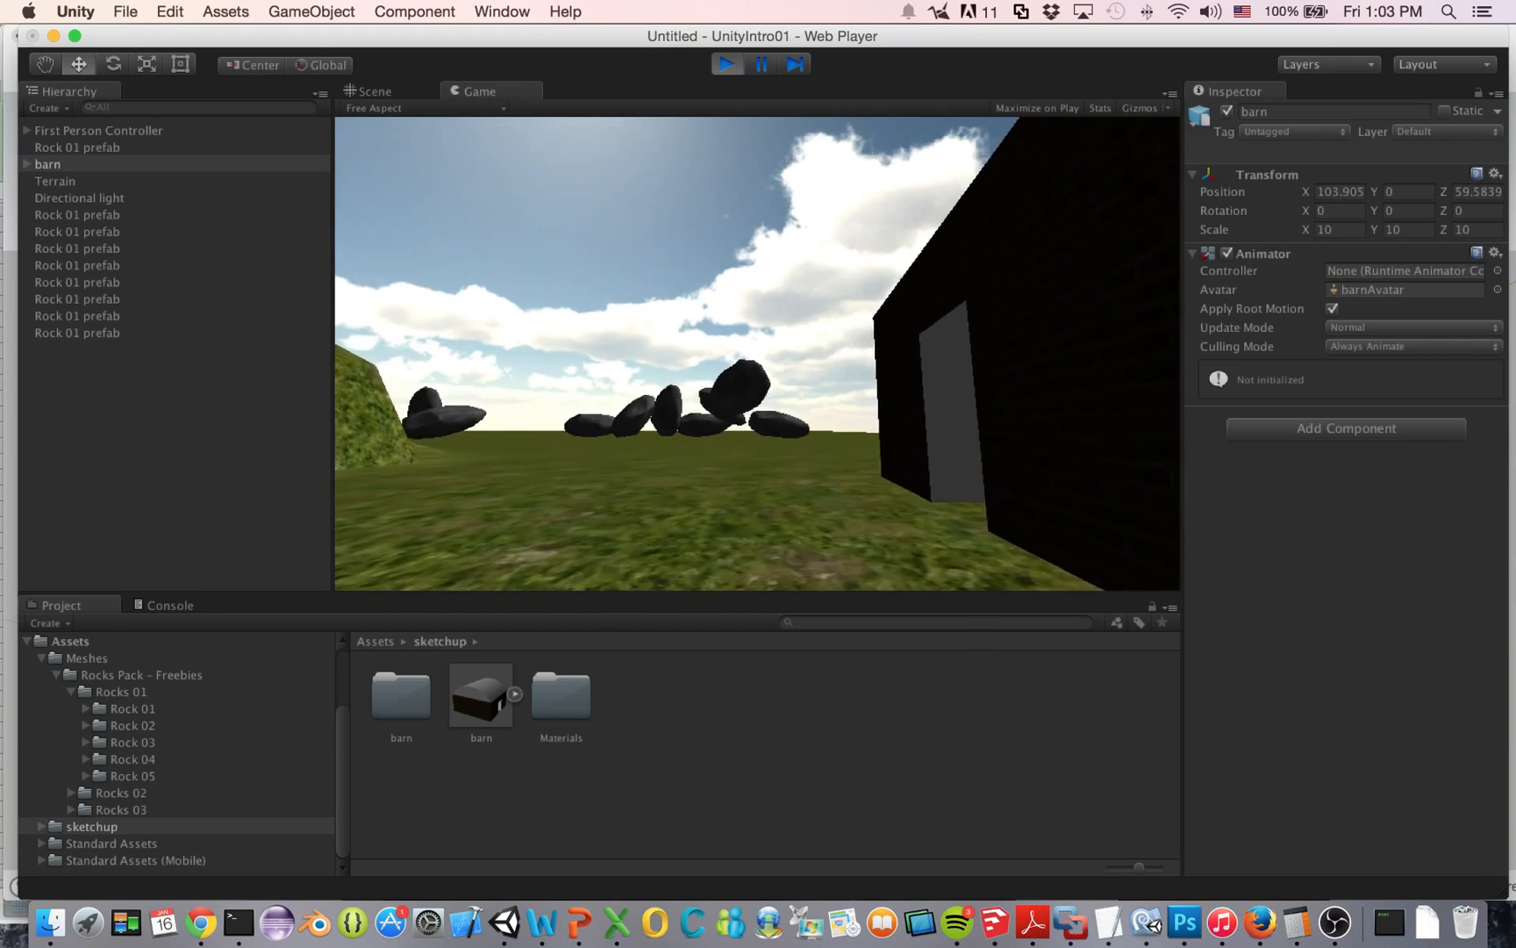
{"action": "key", "text": "w"}
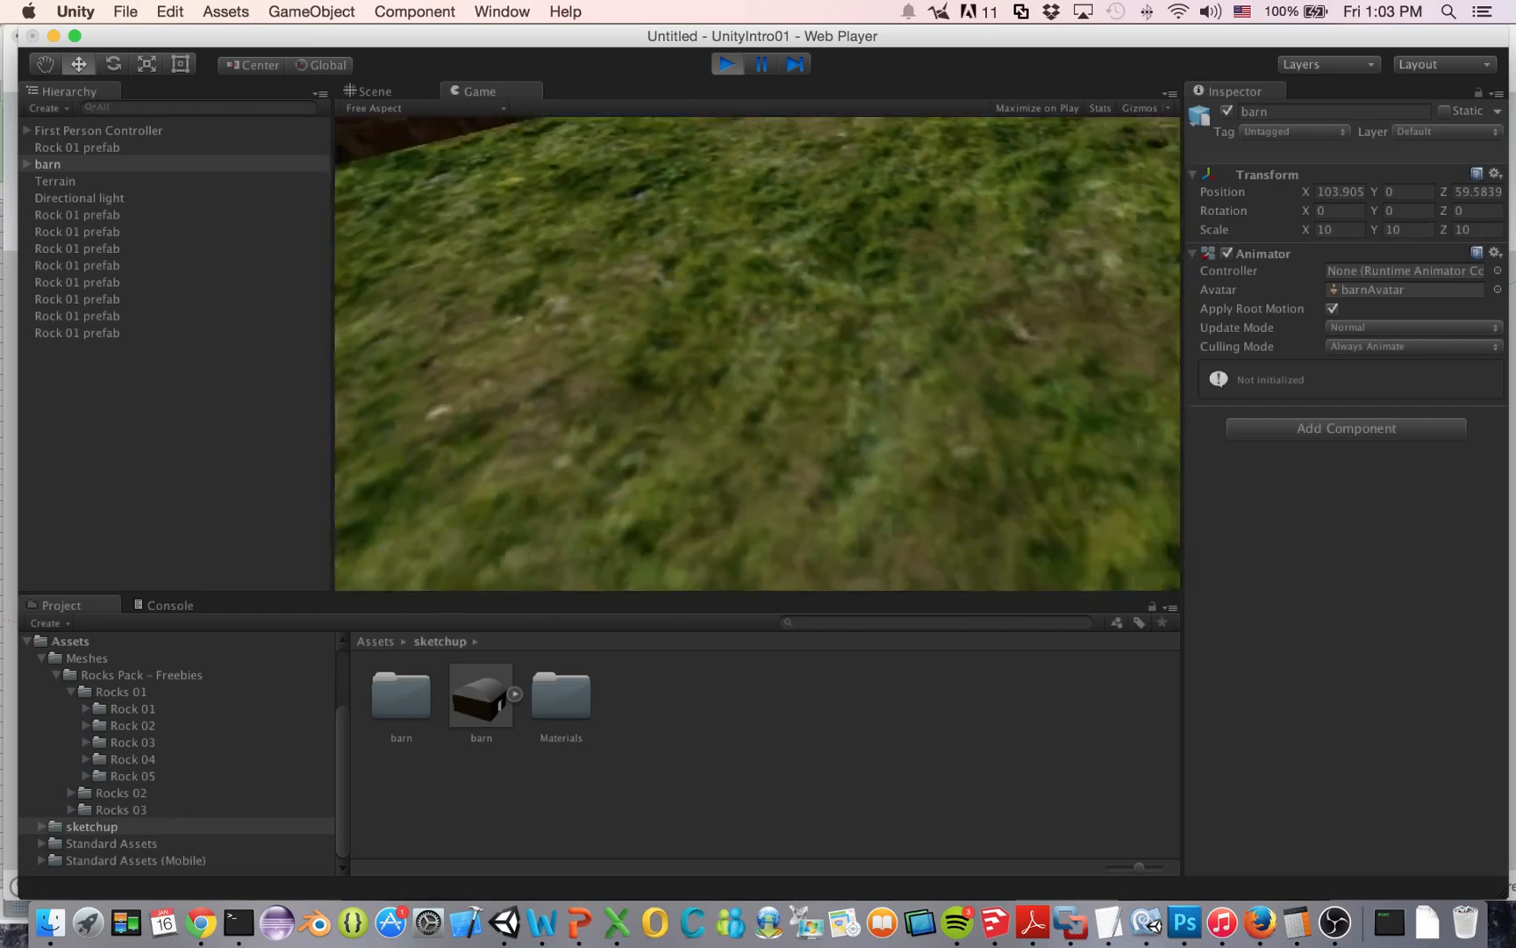
{"action": "key", "text": "super+p"}
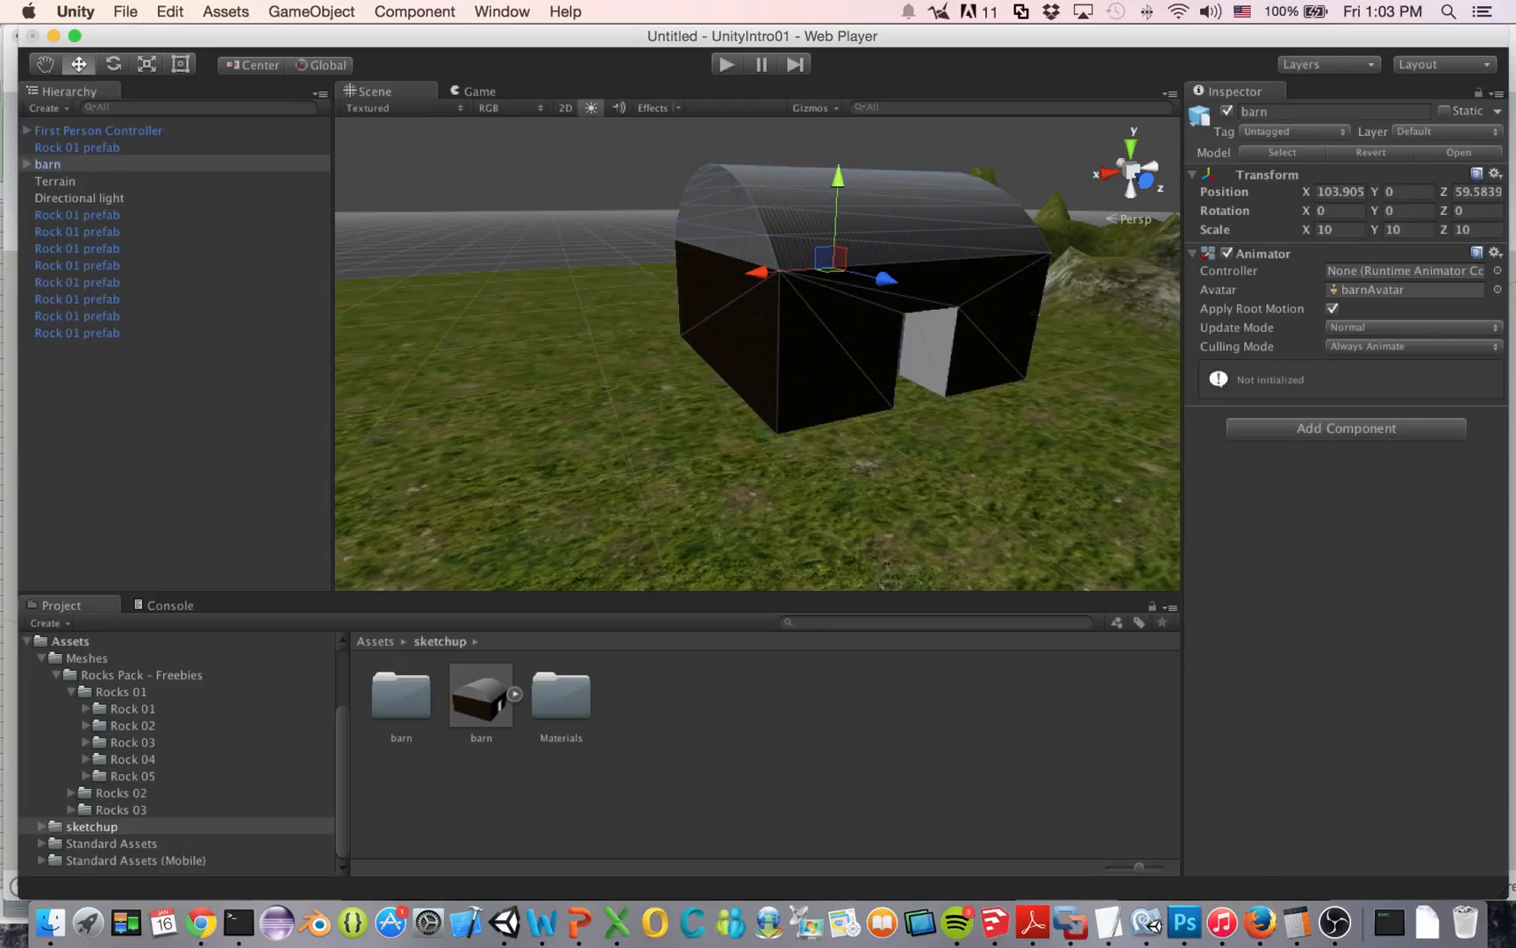
Check the components on a Rock 01 prefab, and add a Physics Box Collider component to the barn
{"action": "left_click", "coordinate": [78, 232]}
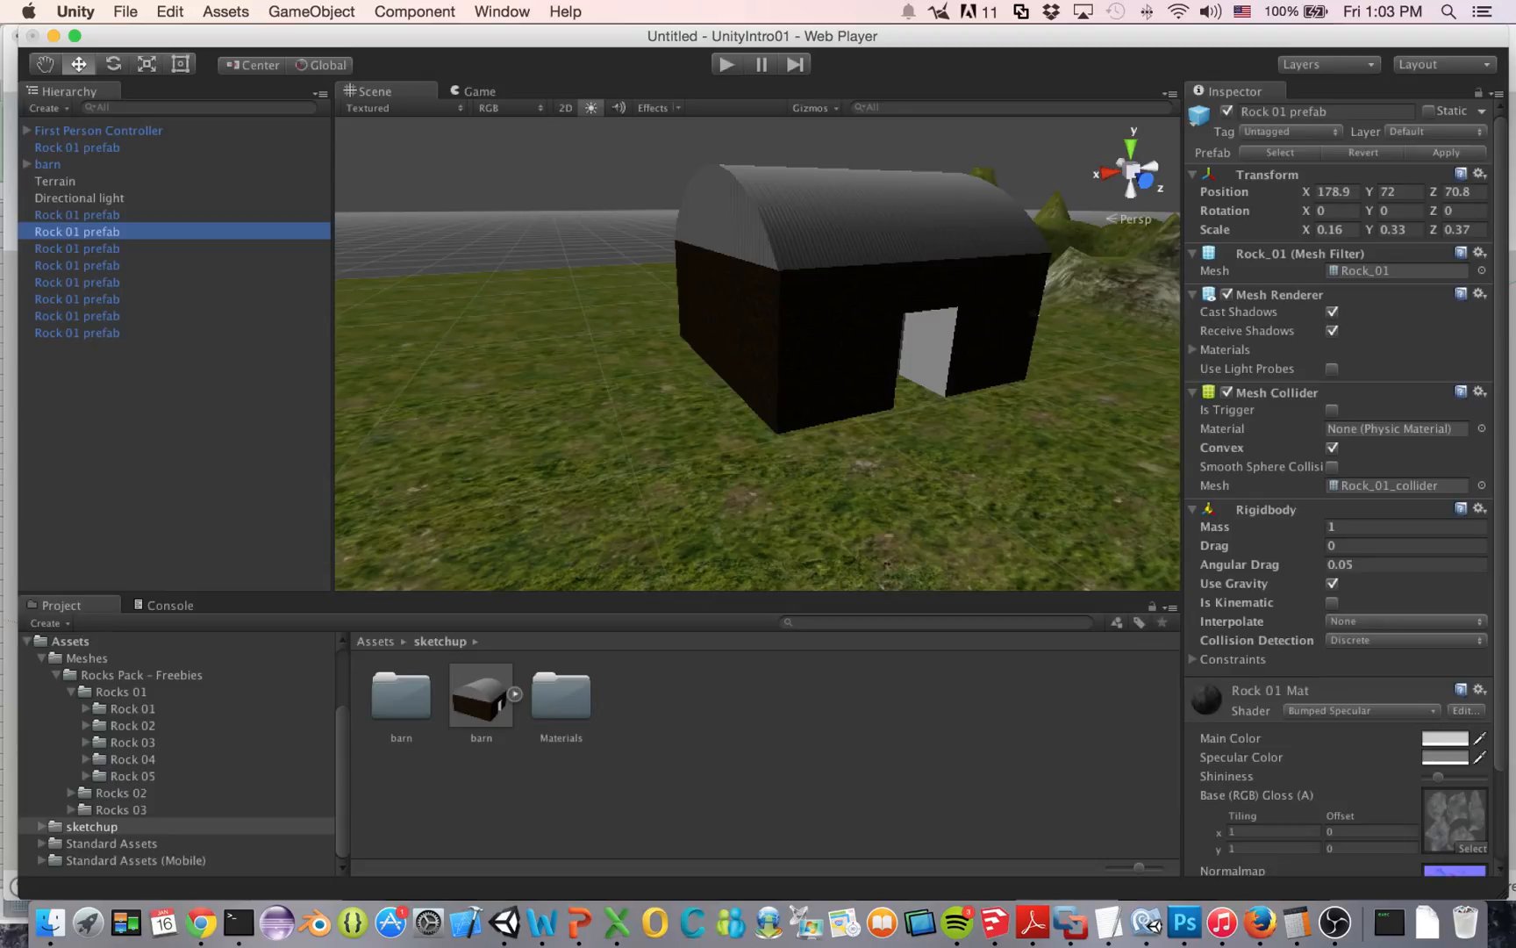
{"action": "left_click", "coordinate": [48, 164]}
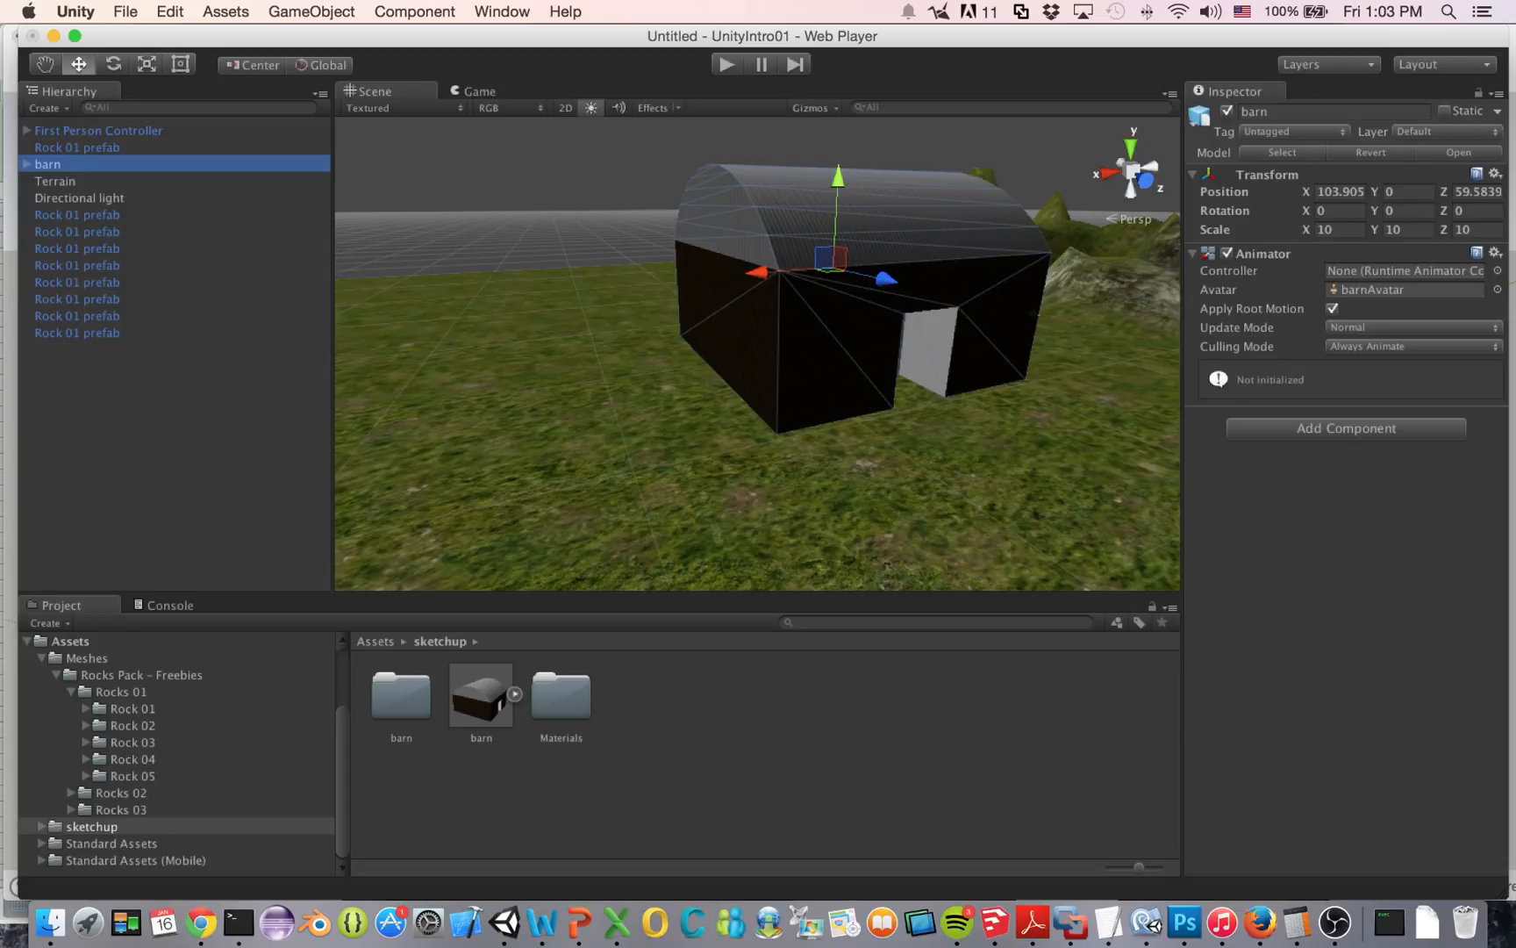
{"action": "left_click", "coordinate": [47, 164]}
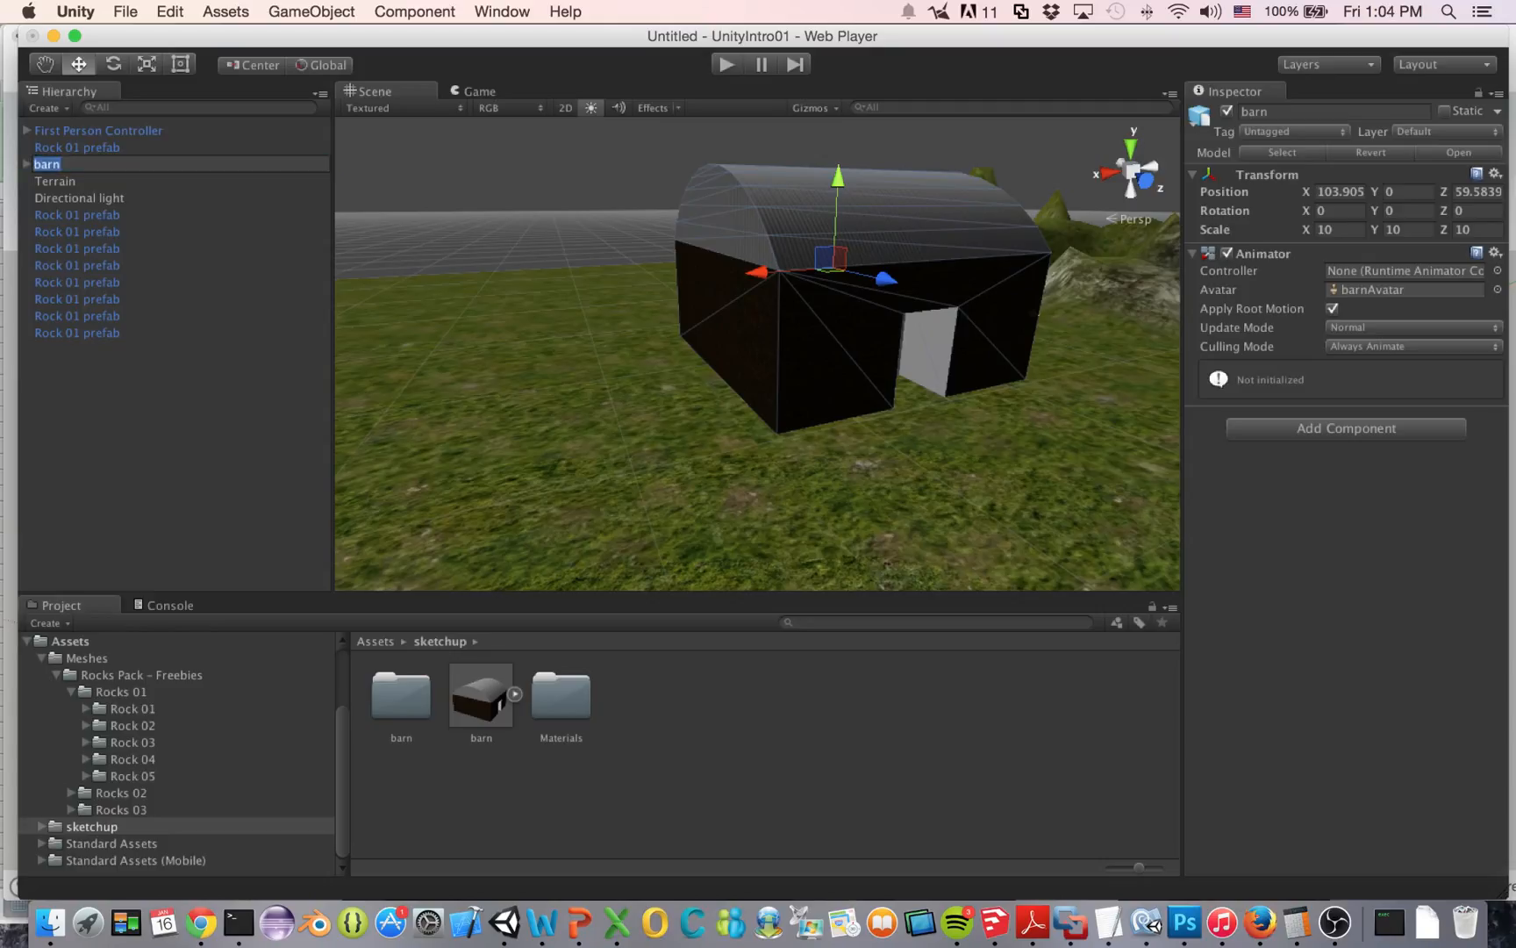
{"action": "left_click", "coordinate": [1346, 428]}
{"action": "key", "text": "Down"}
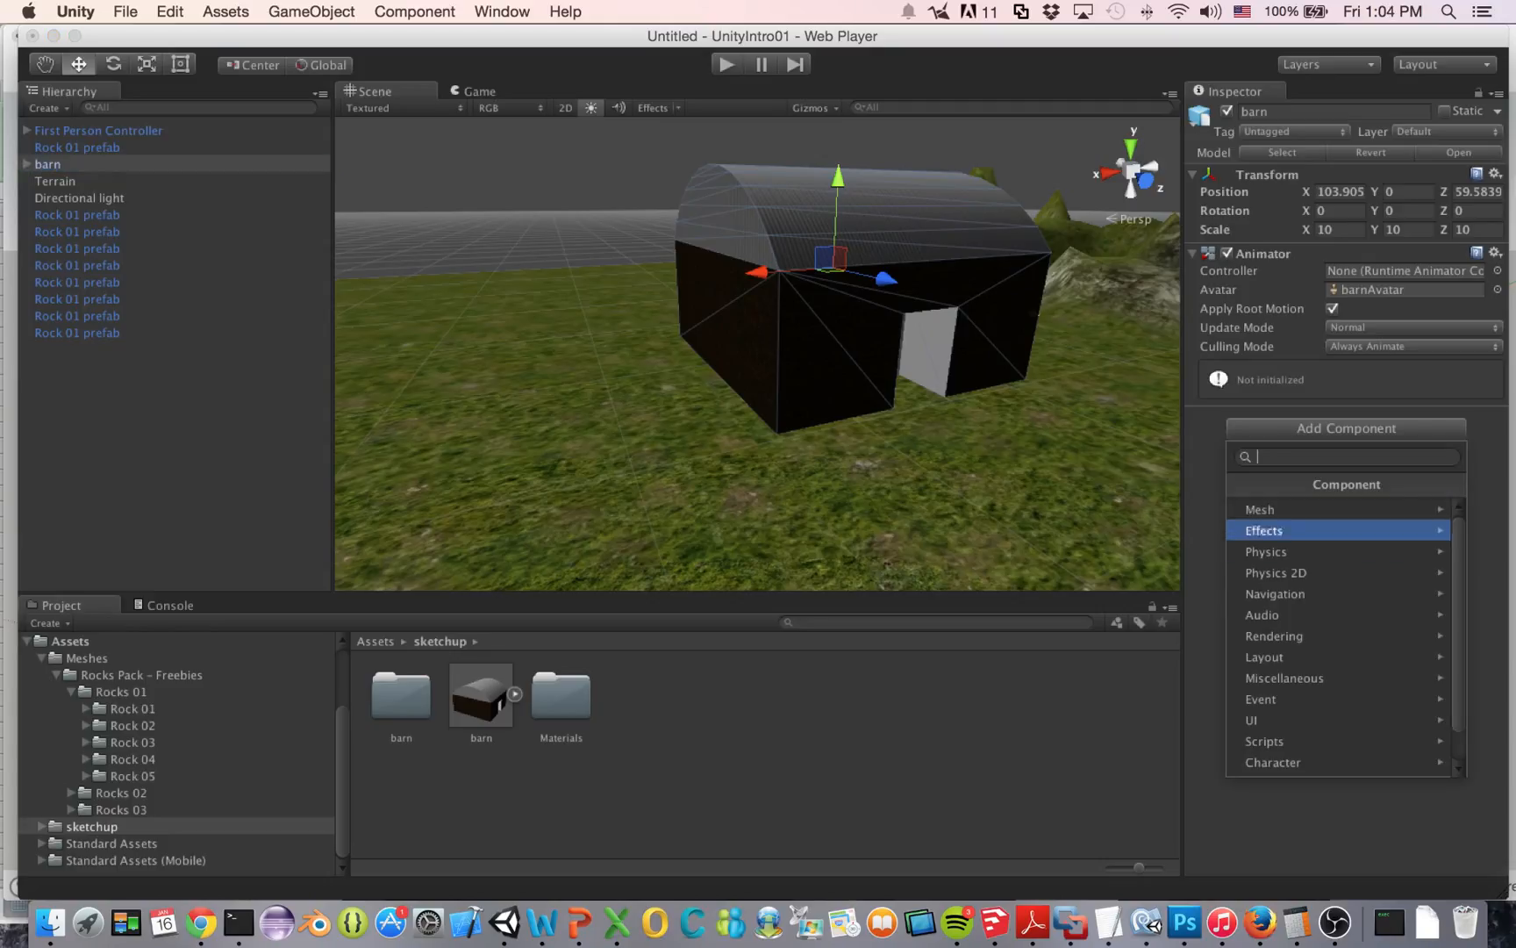
{"action": "key", "text": "Down"}
{"action": "key", "text": "Right"}
{"action": "key", "text": "Down"}
{"action": "key", "text": "Down"}
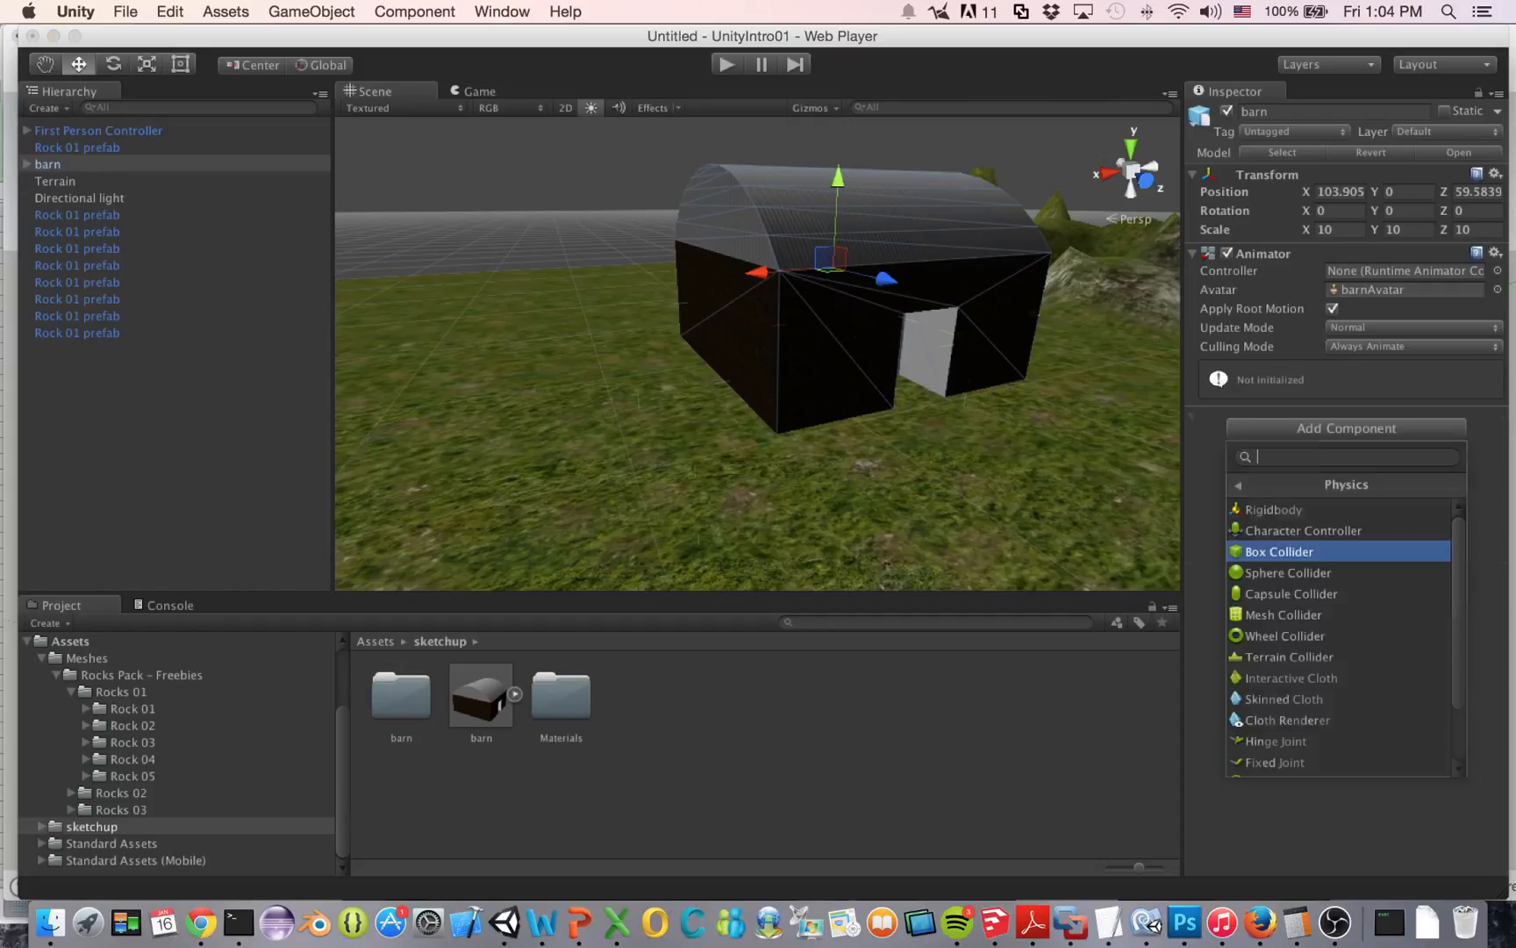
{"action": "key", "text": "Return"}
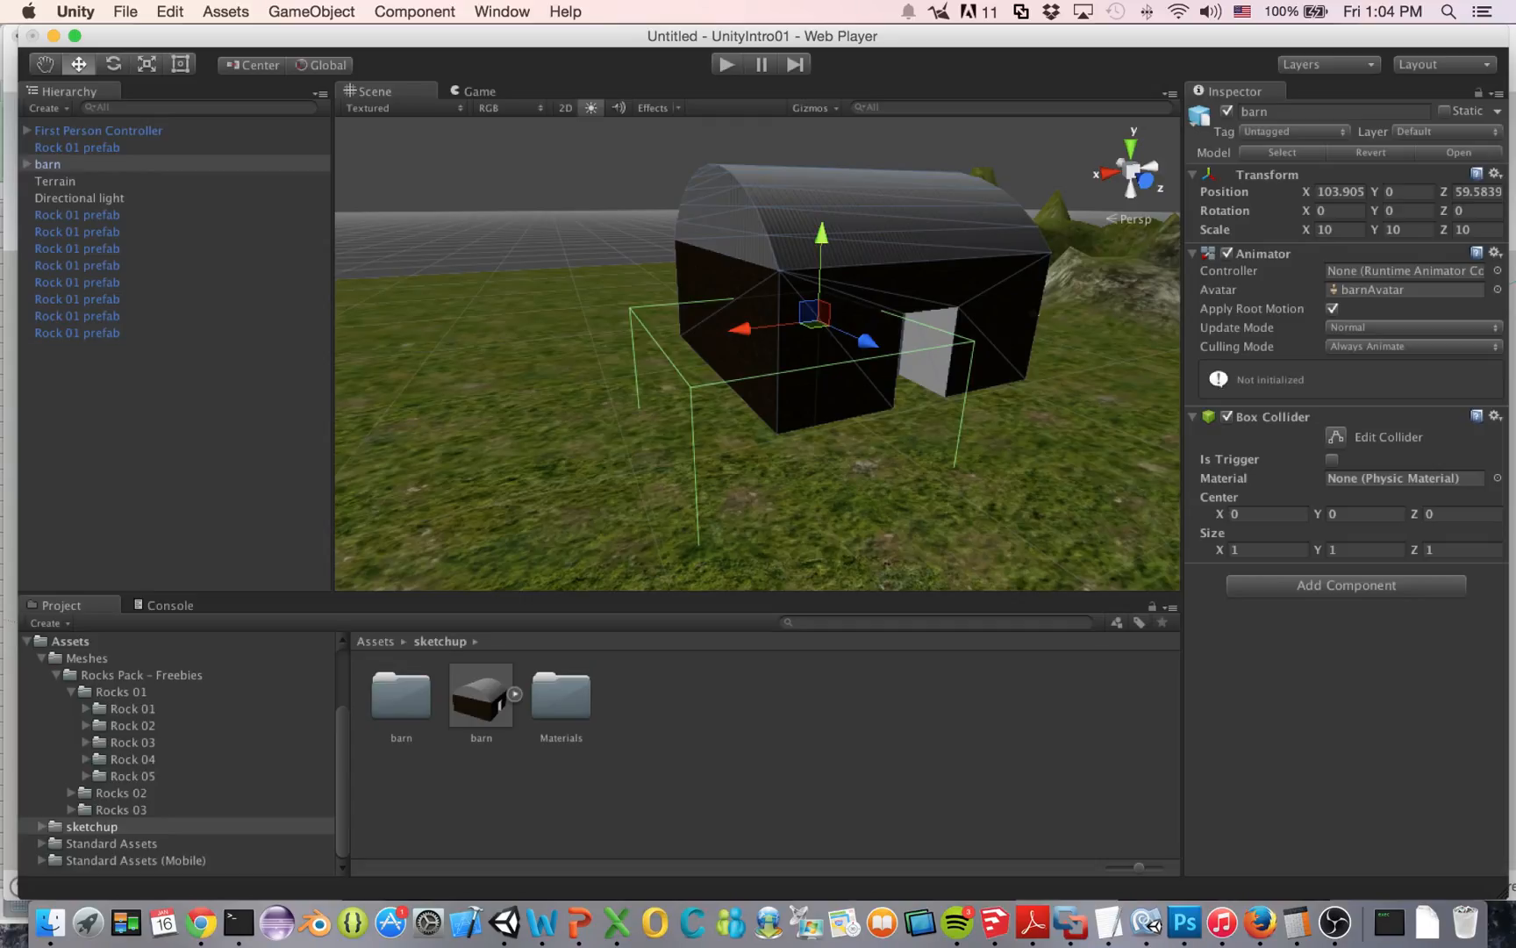
Fit the barn's box collider with center -0.67, 0.81, -0.55 and size 1.6, 1.52, 1.48
{"action": "left_click_drag", "start_coordinate": [1219, 514], "coordinate": [1239, 550]}
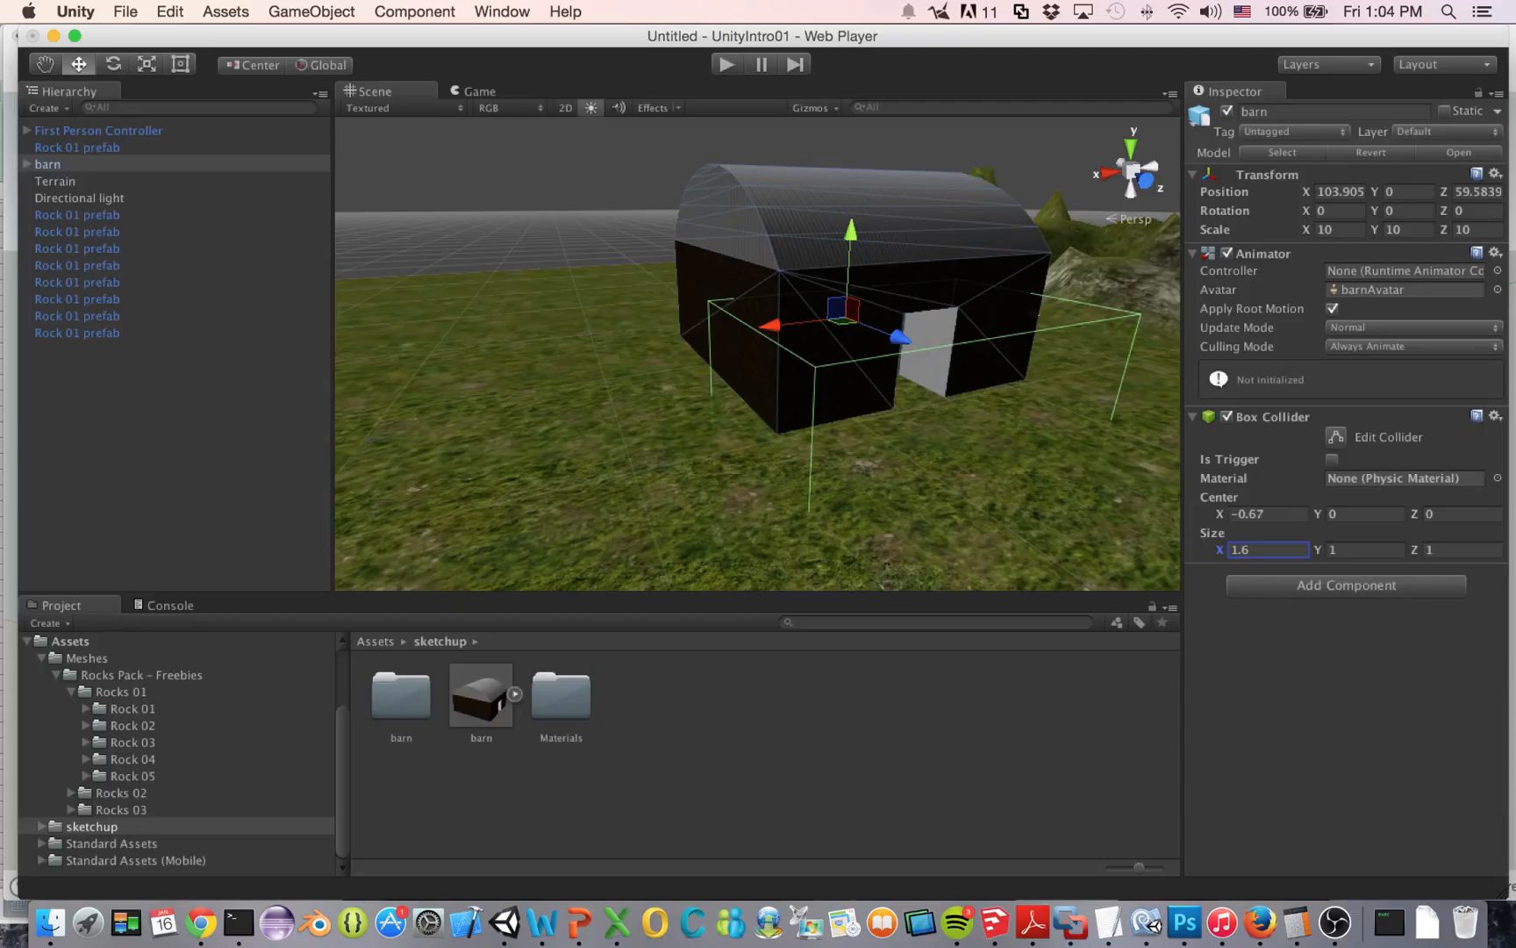
{"action": "left_click_drag", "start_coordinate": [1317, 550], "coordinate": [1324, 513]}
{"action": "left_click", "coordinate": [1405, 550]}
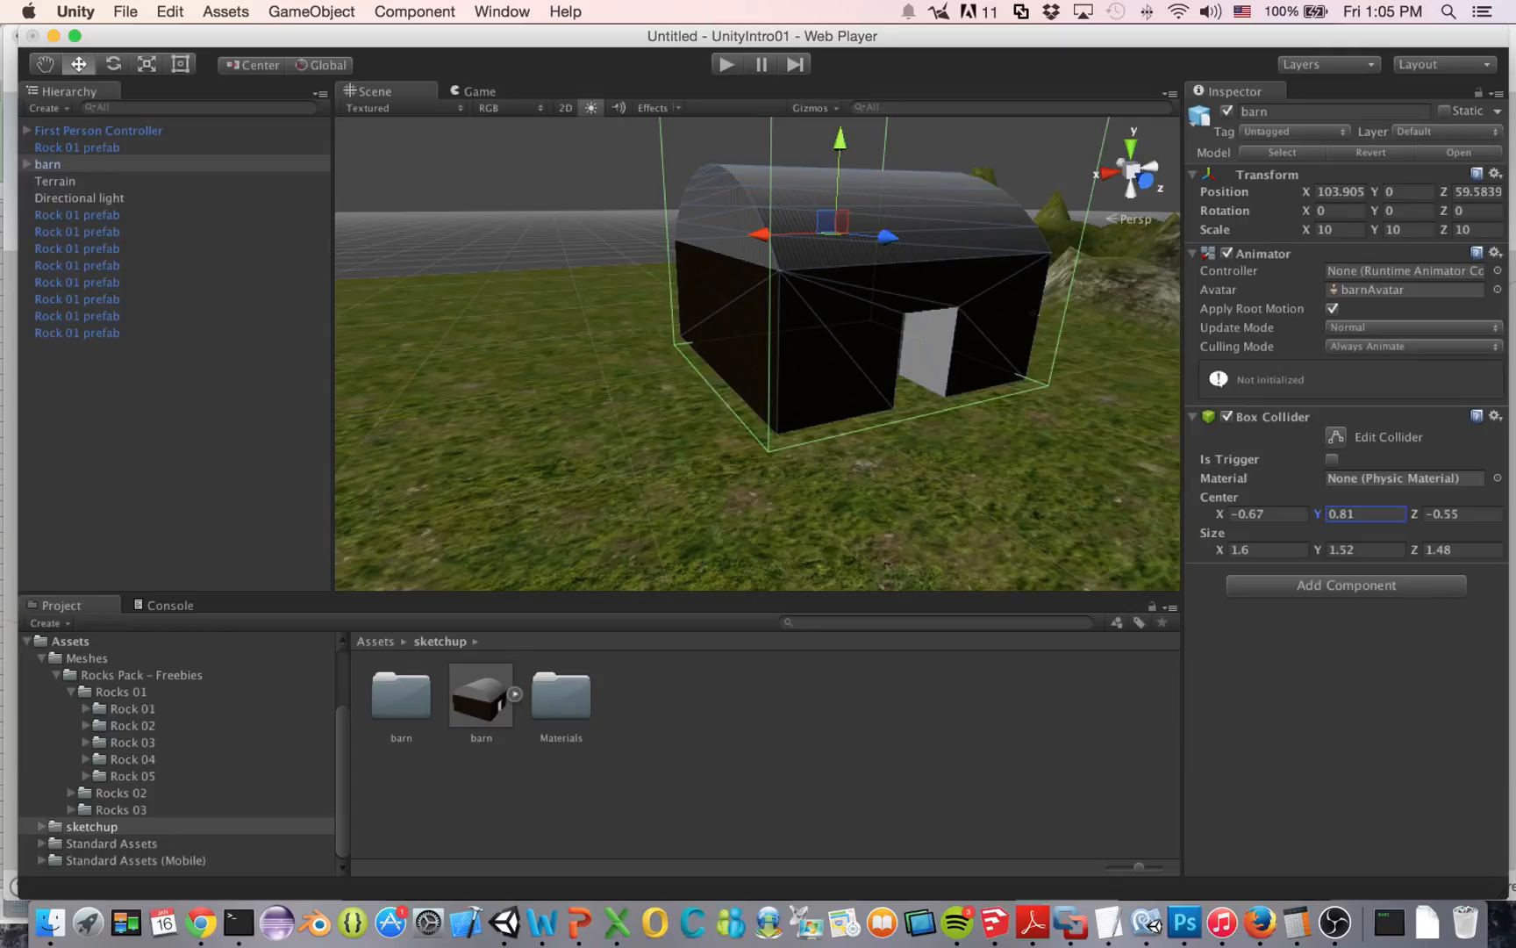
Inspect the collider's fit around the barn and play-test it by walking against the walls and doorway, ending with the game stopped
{"action": "middle_click_drag", "start_coordinate": [966, 333], "coordinate": [1140, 373]}
{"action": "right_click_drag", "start_coordinate": [755, 368], "coordinate": [1097, 368]}
{"action": "middle_click_drag", "start_coordinate": [745, 360], "coordinate": [651, 280]}
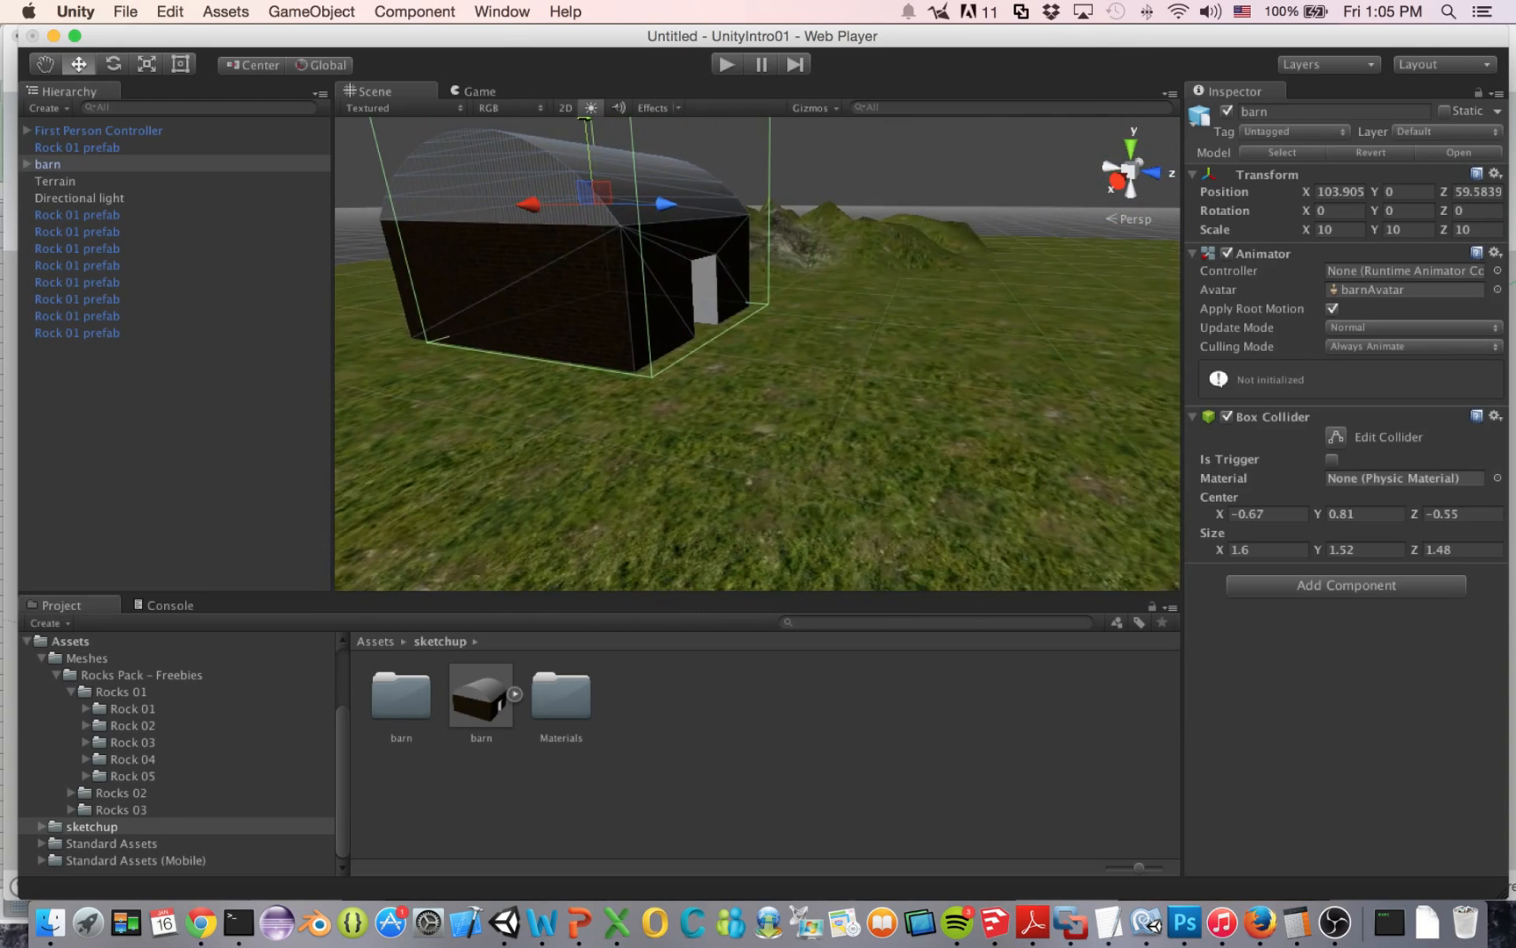
{"action": "right_click_drag", "start_coordinate": [754, 351], "coordinate": [675, 356]}
{"action": "middle_click_drag", "start_coordinate": [790, 355], "coordinate": [458, 391]}
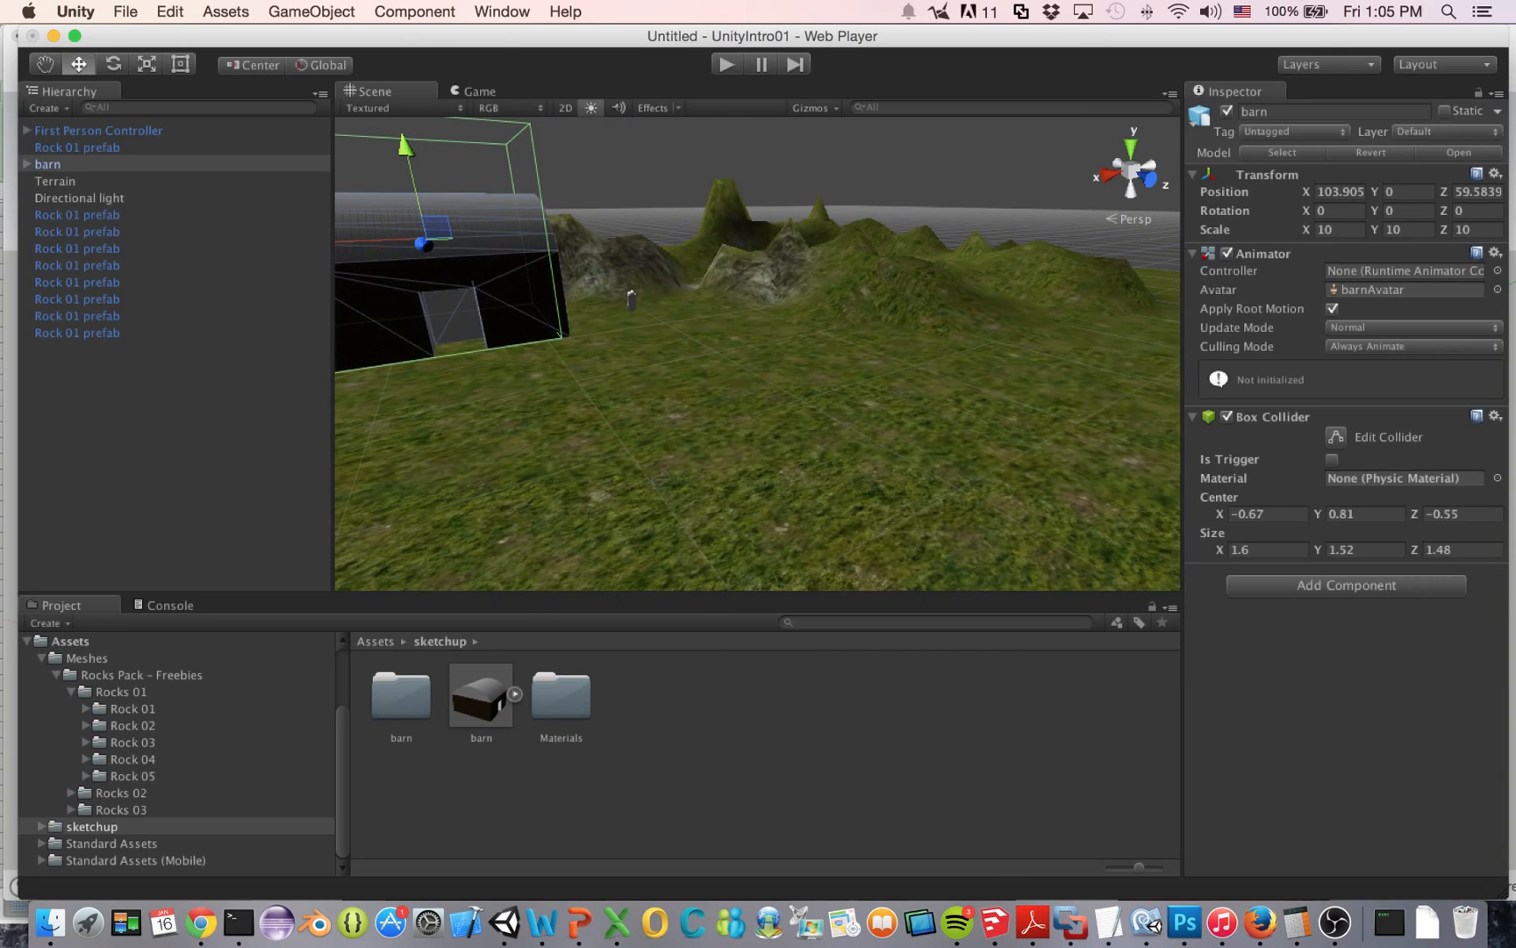
{"action": "key", "text": "super+p"}
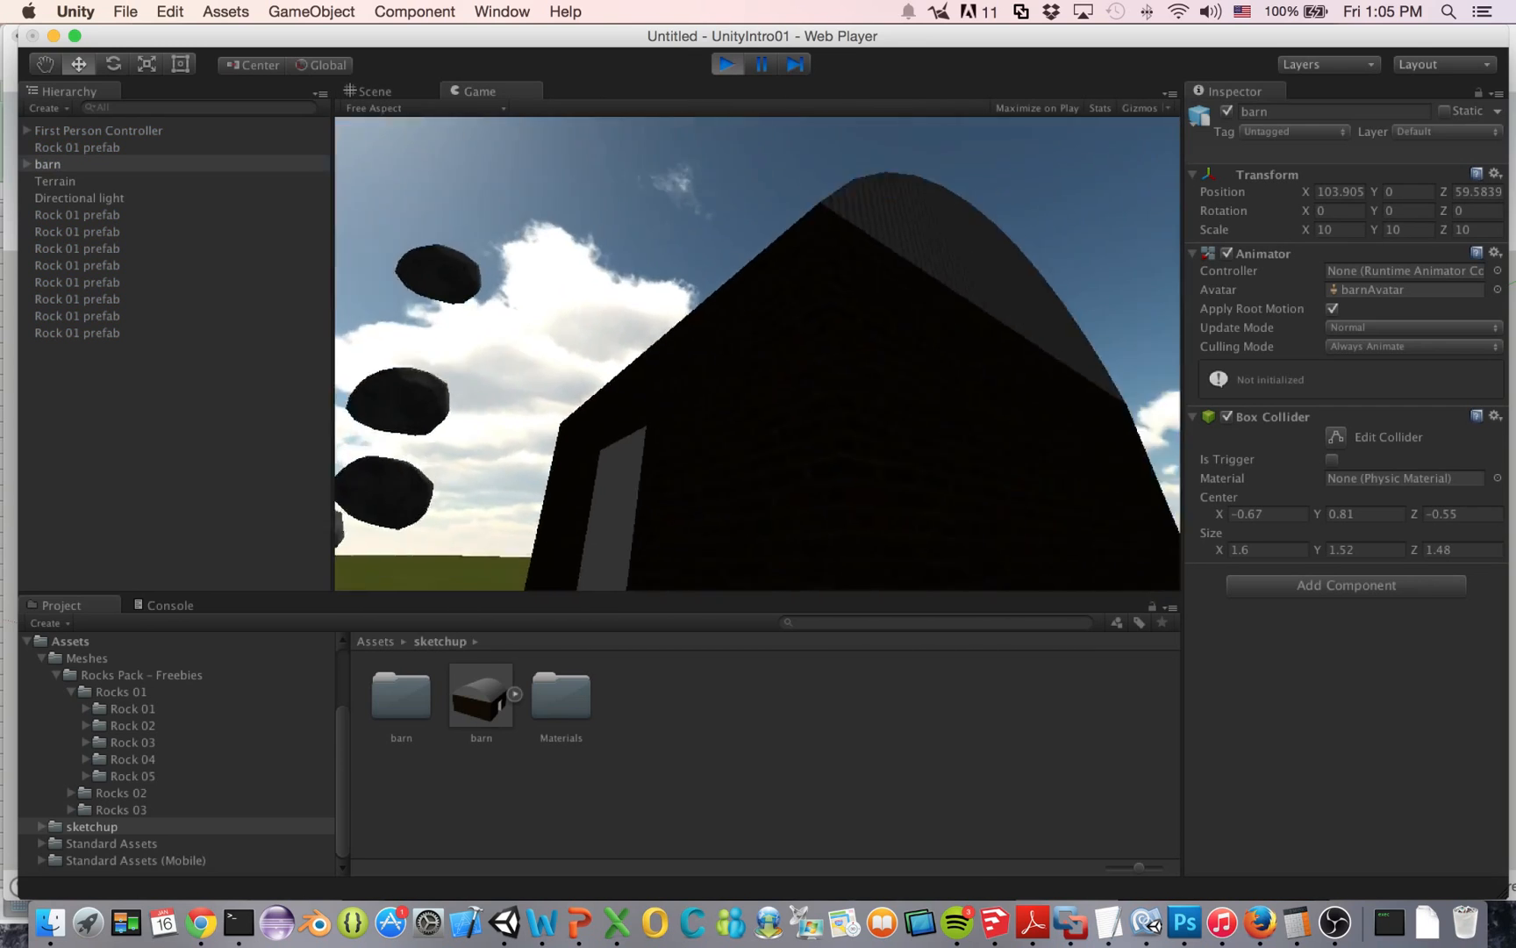
{"action": "key", "text": "s"}
{"action": "key", "text": "w"}
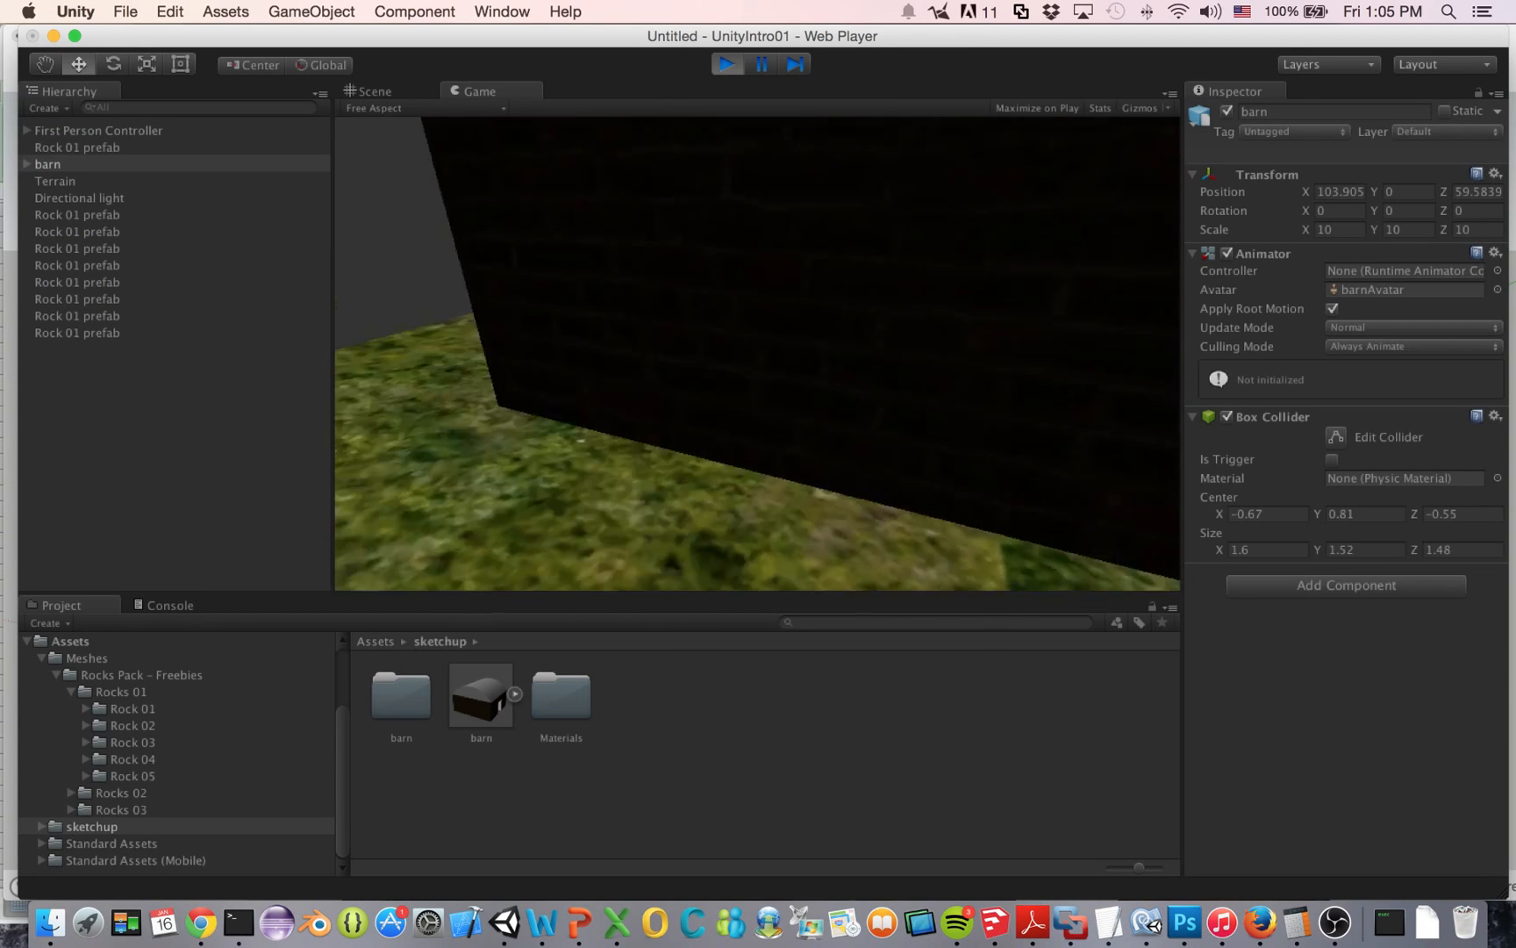
{"action": "key", "text": "w"}
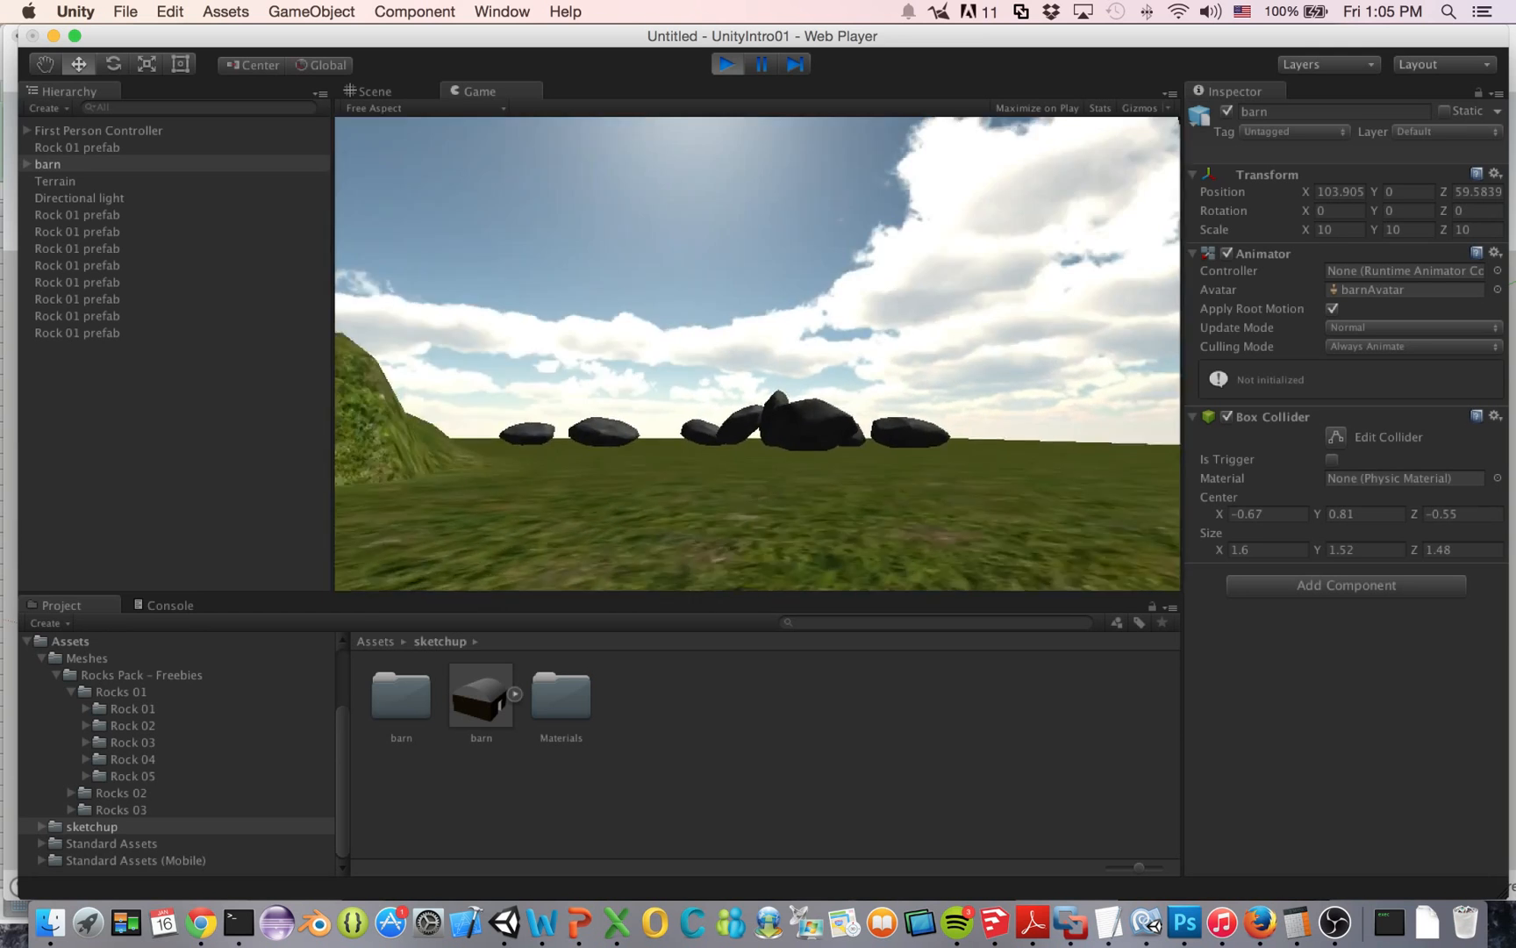
{"action": "key", "text": "w"}
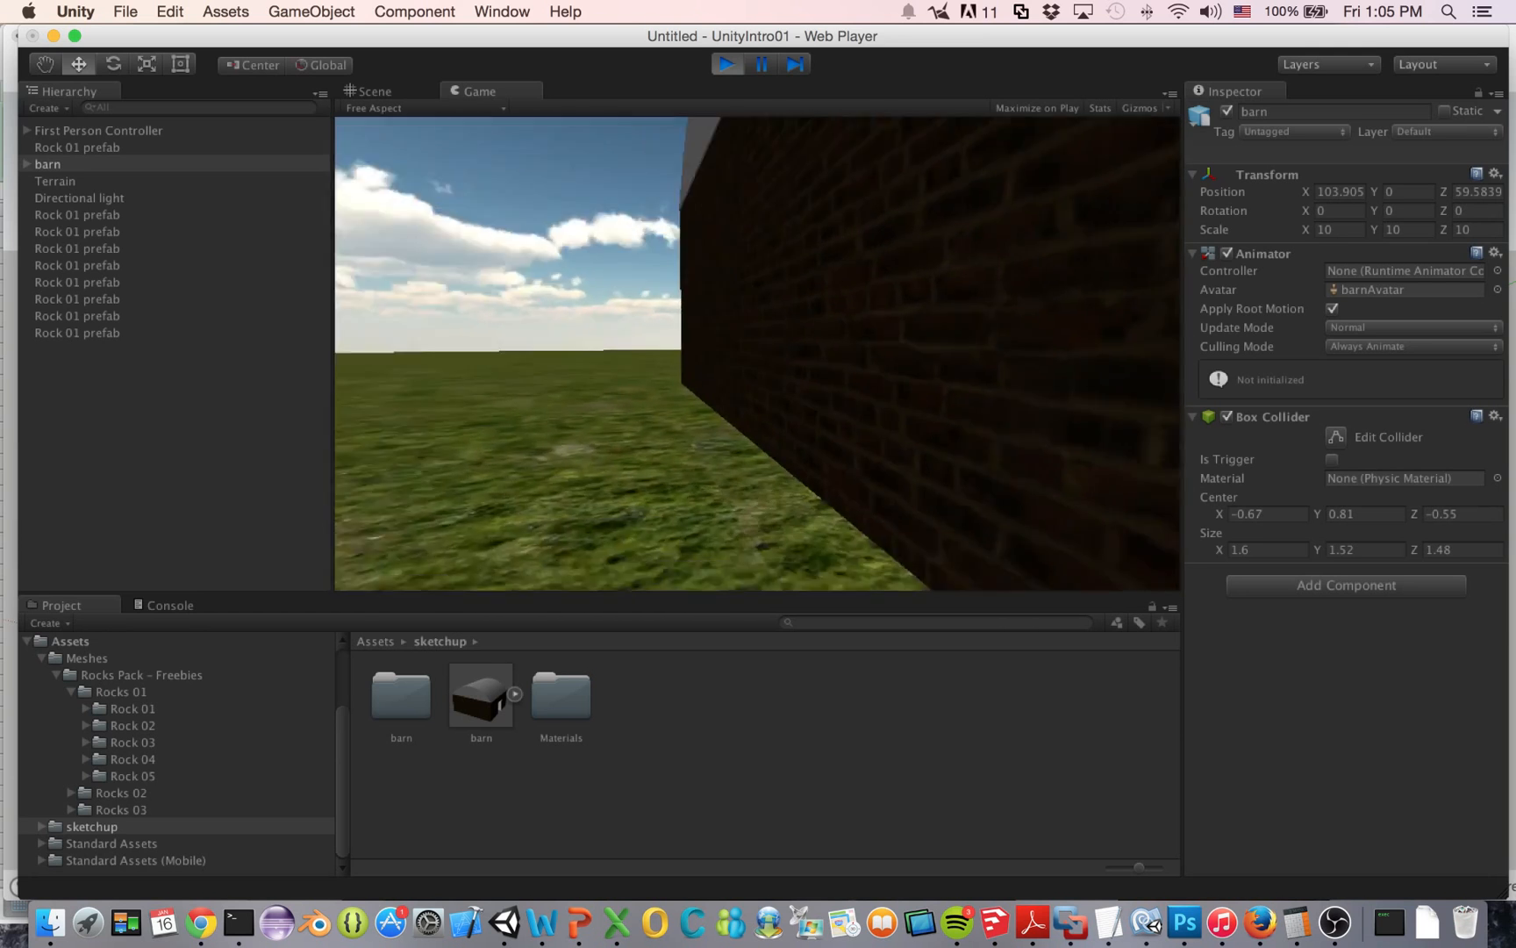
{"action": "key", "text": "w"}
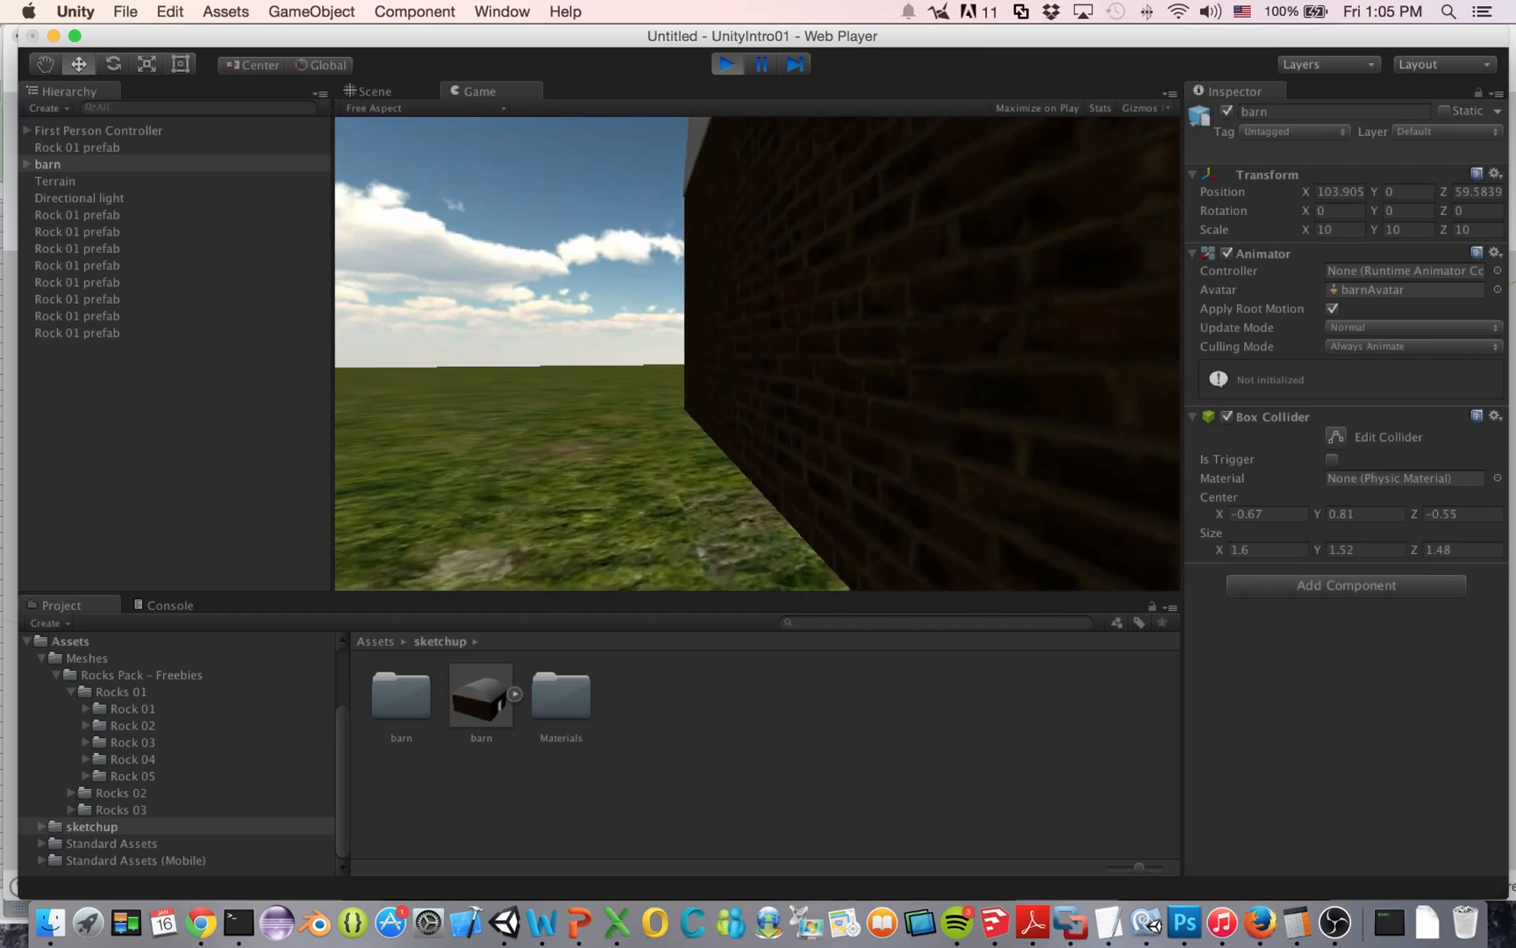
{"action": "key", "text": "w"}
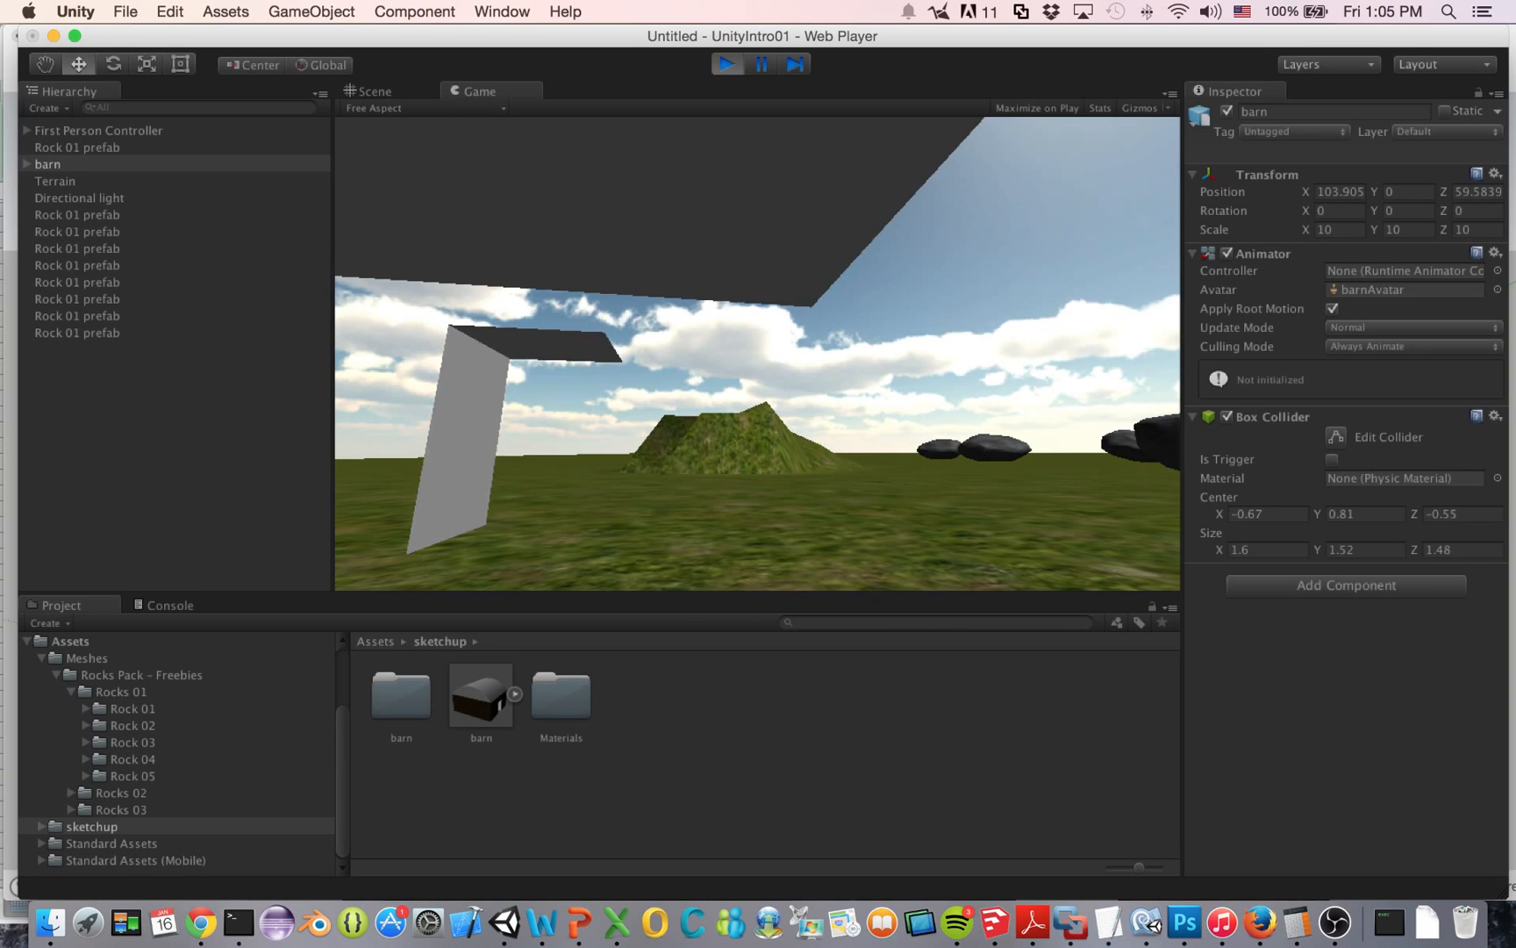
{"action": "key", "text": "s"}
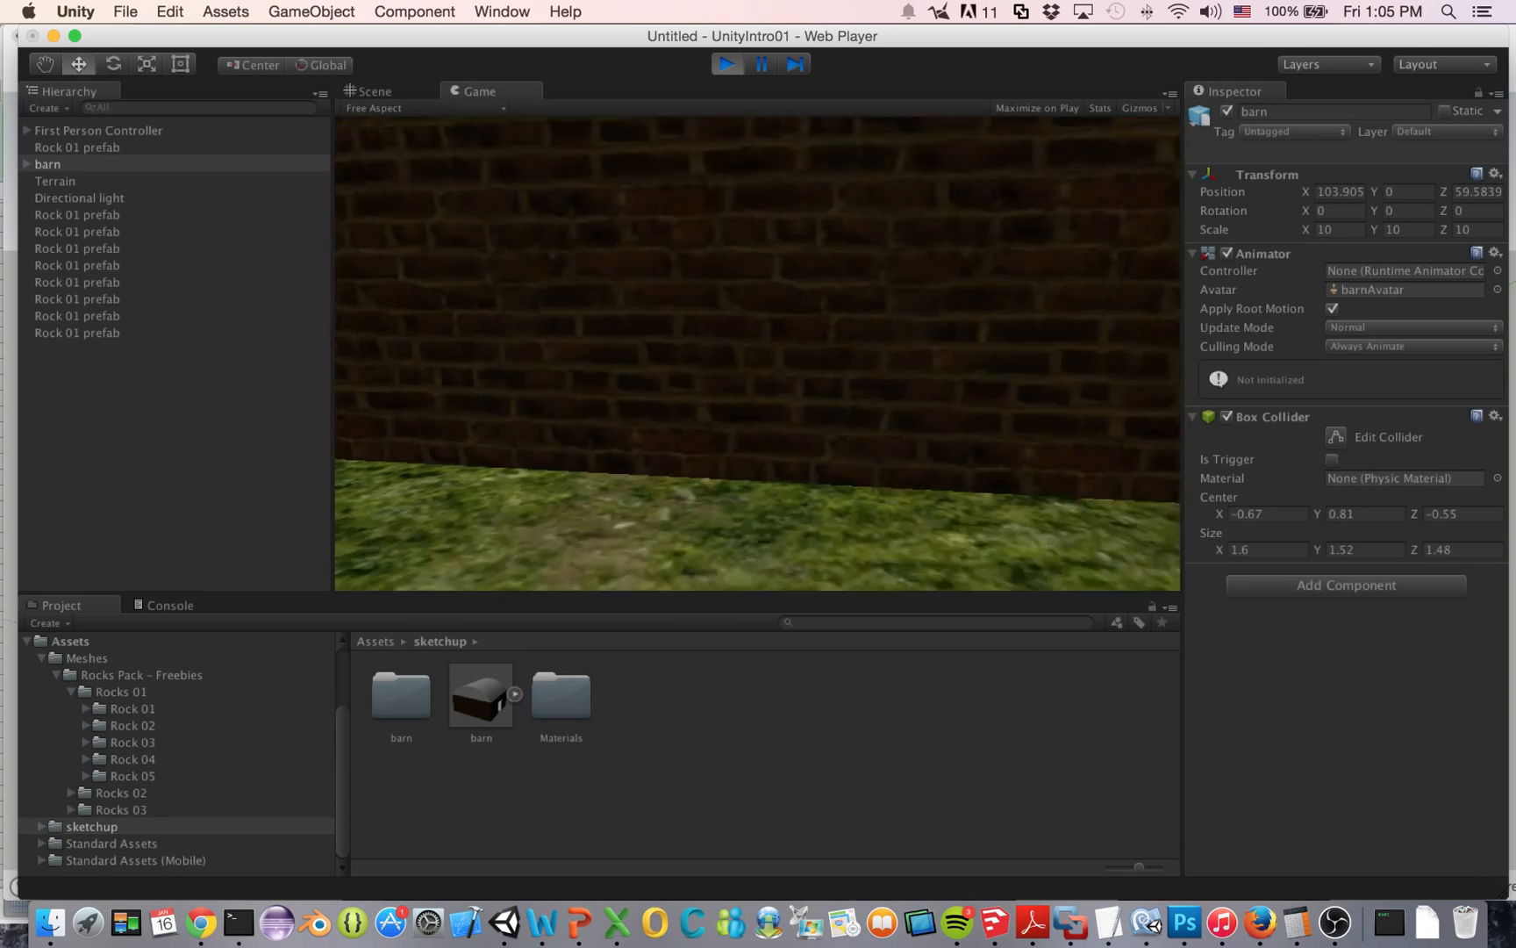
{"action": "key", "text": "w"}
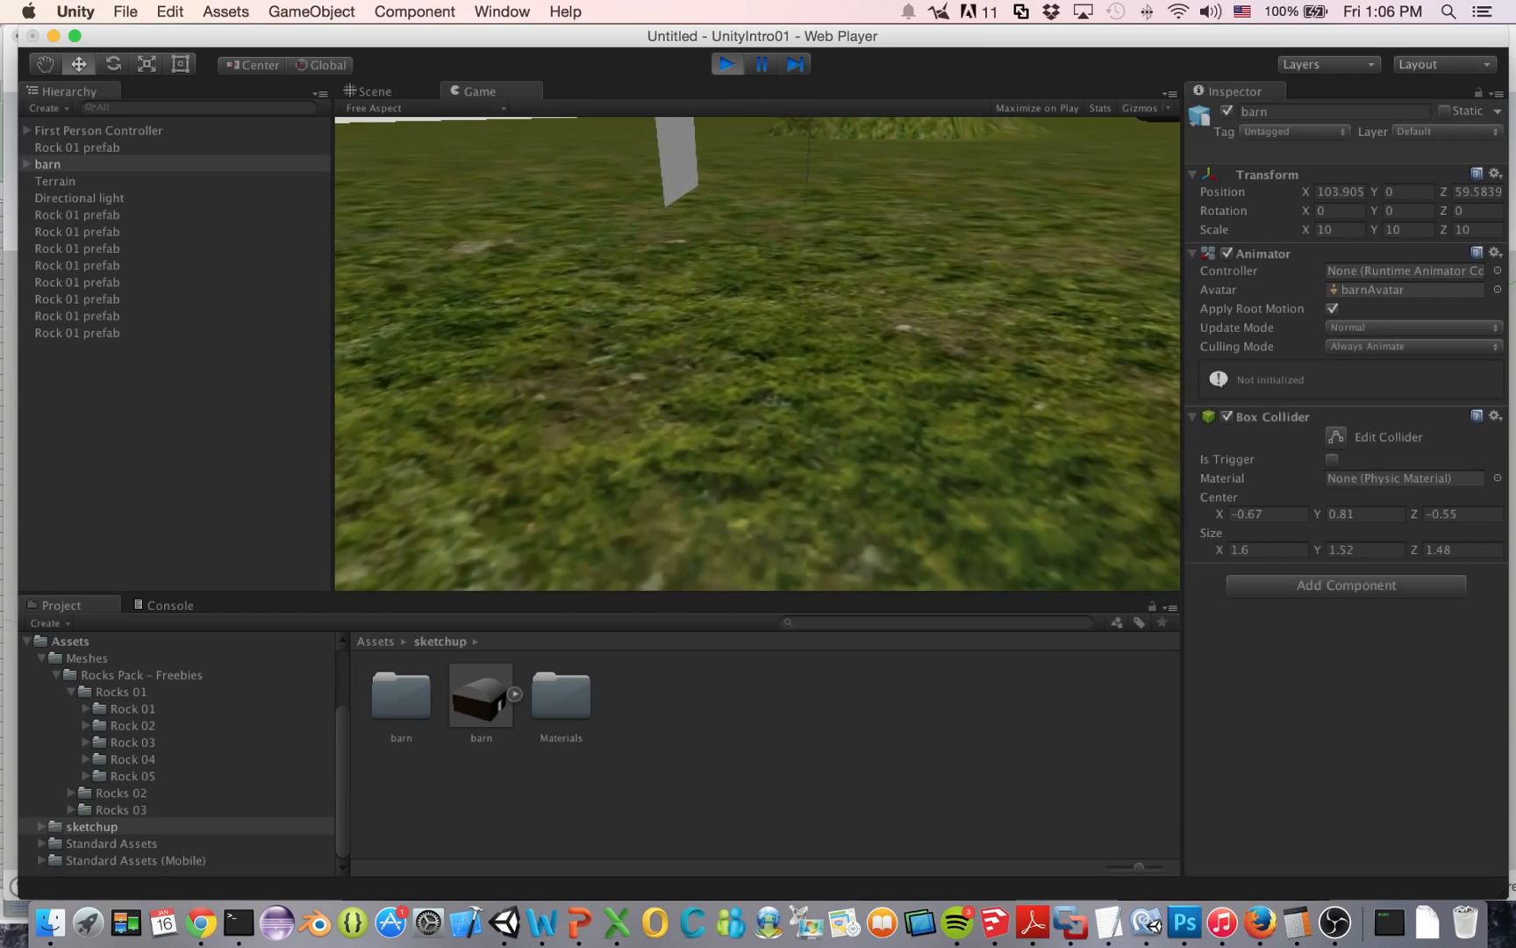
{"action": "key", "text": "w"}
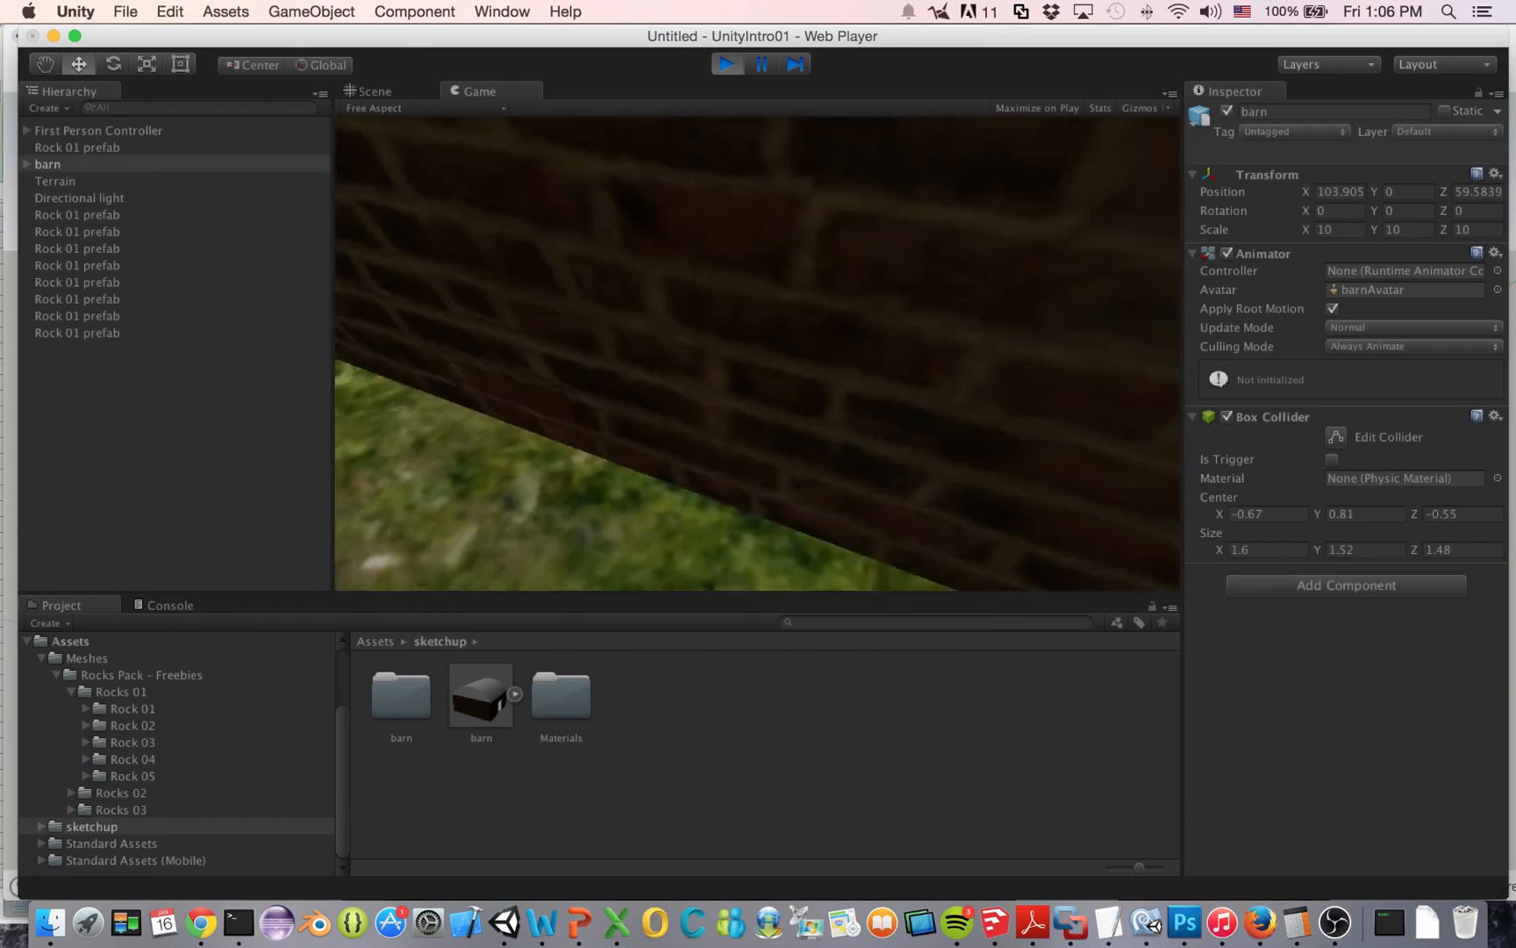
{"action": "key", "text": "super+p"}
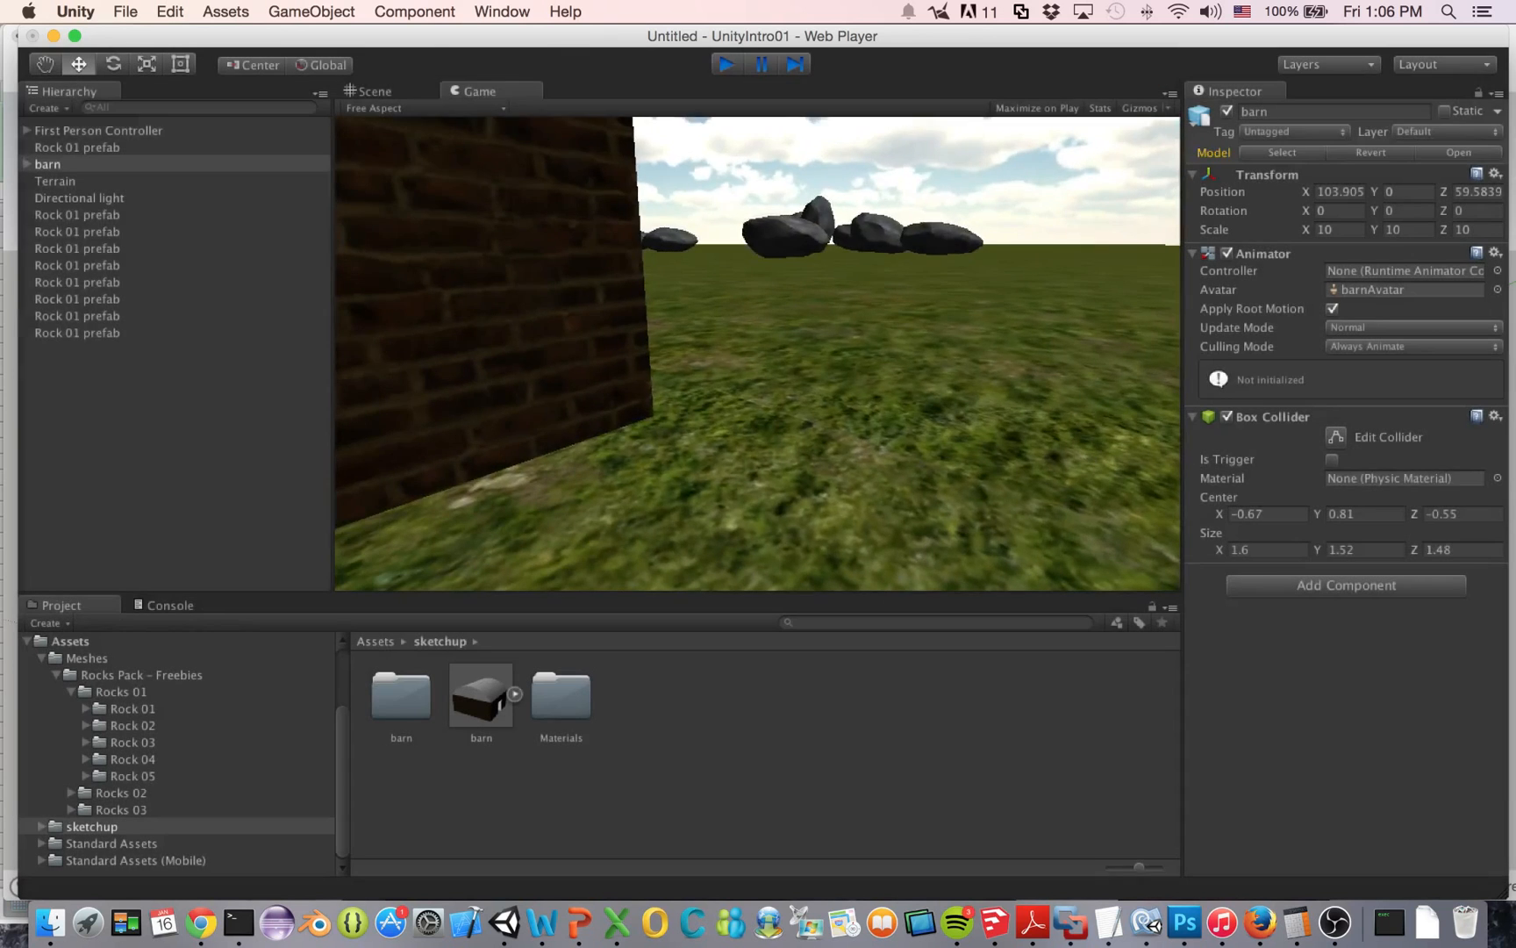
Shift the barn's box collider sideways to center X -0.79 so it lines up with the front walls
{"action": "key", "text": "f"}
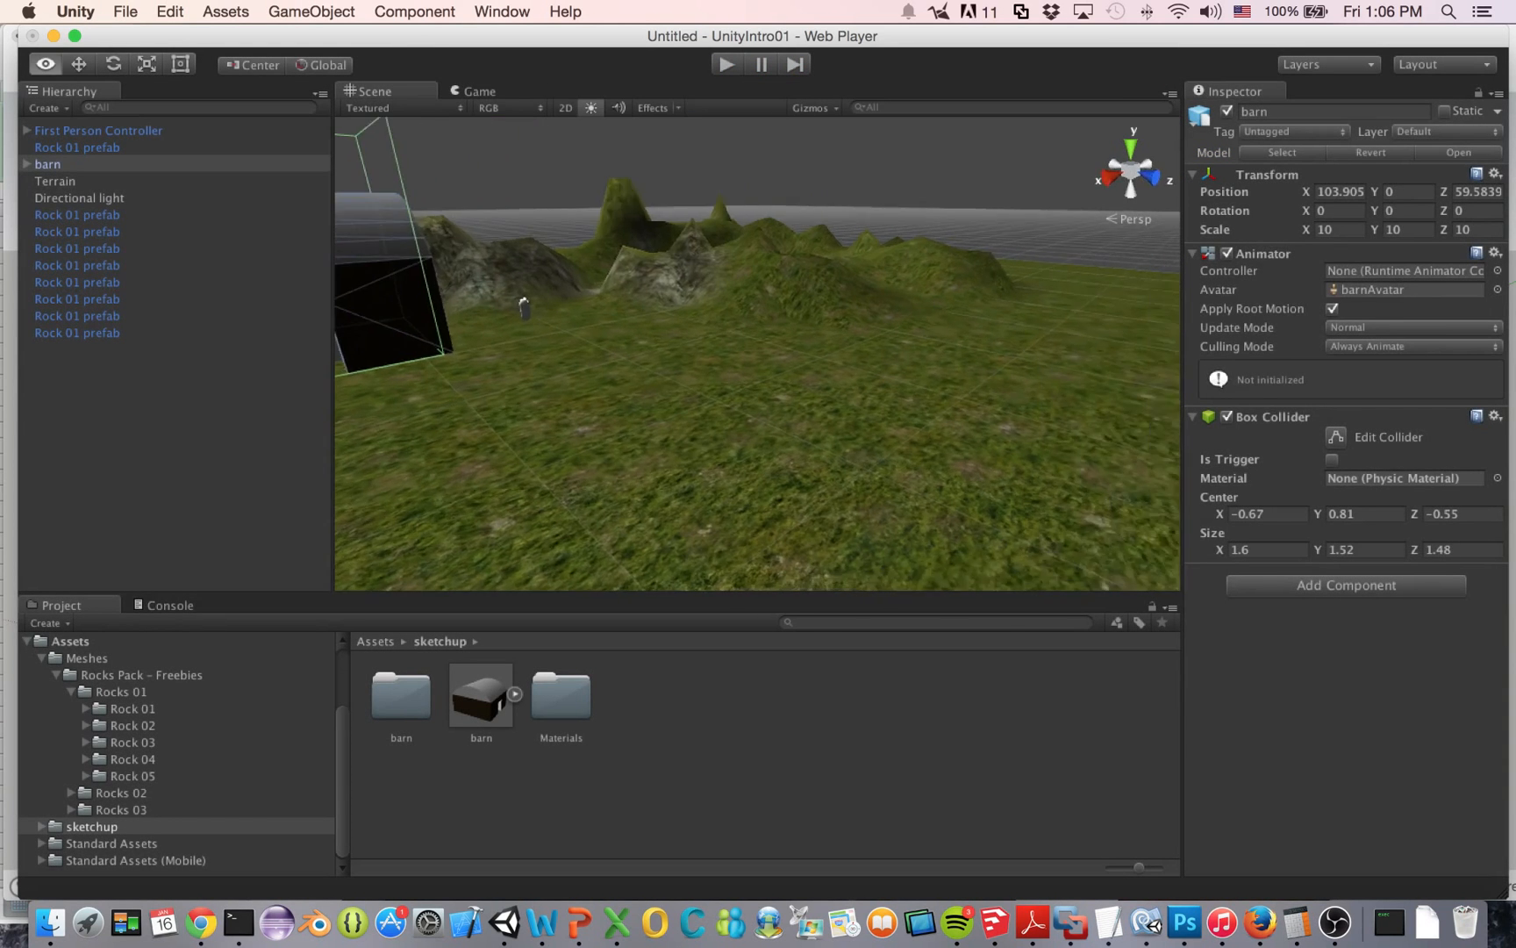
{"action": "scroll", "coordinate": [758, 353], "scroll_direction": "up", "scroll_amount": 5}
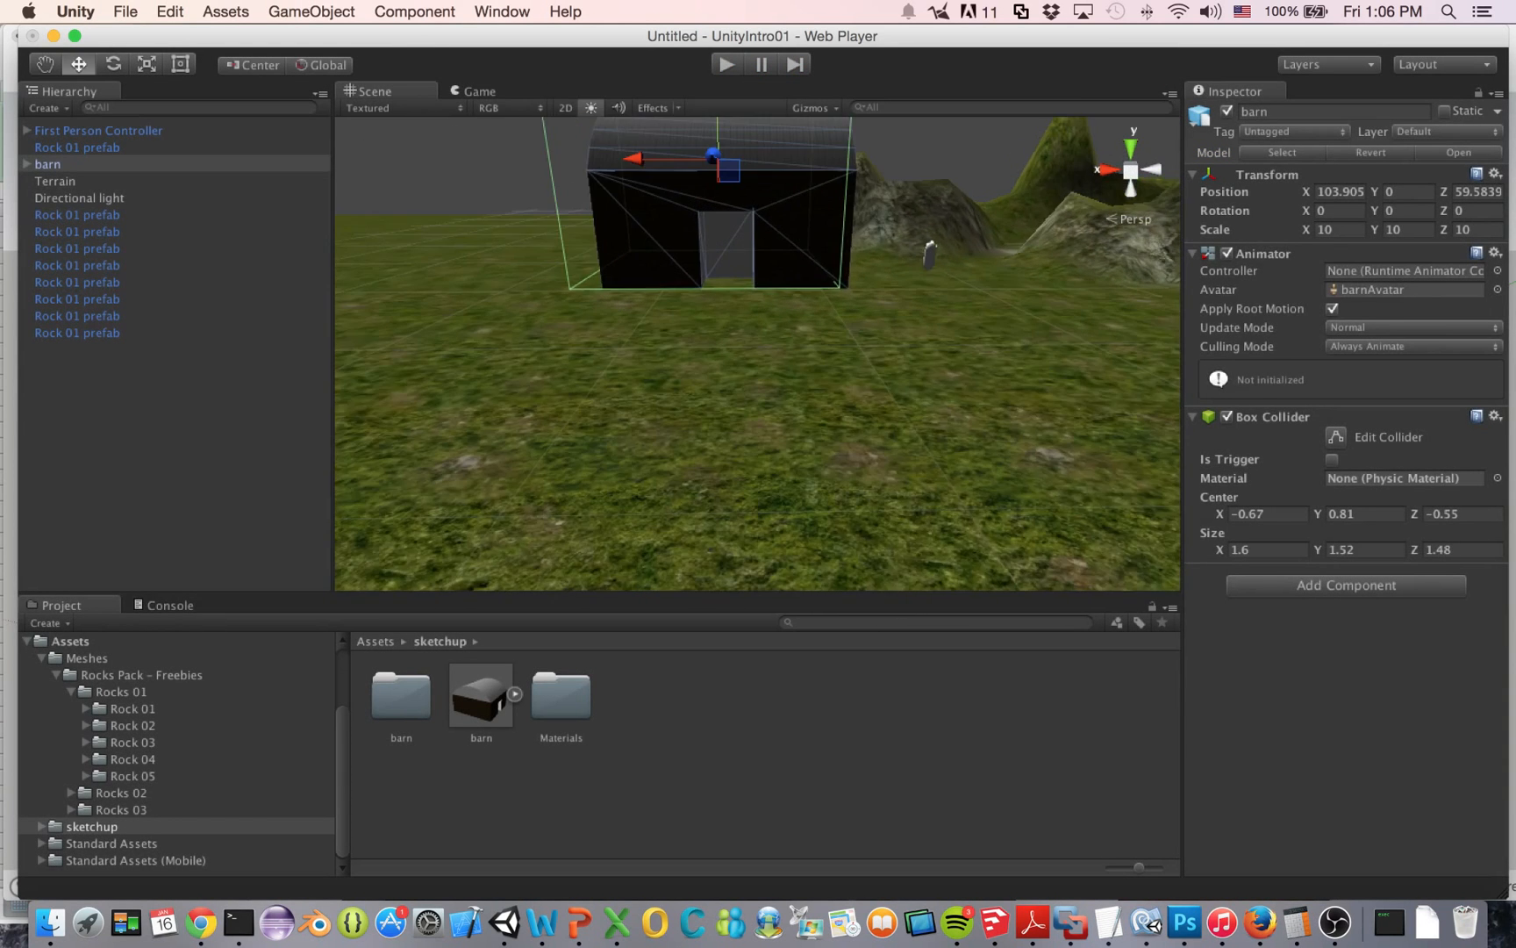
{"action": "right_click_drag", "start_coordinate": [757, 354], "coordinate": [737, 255]}
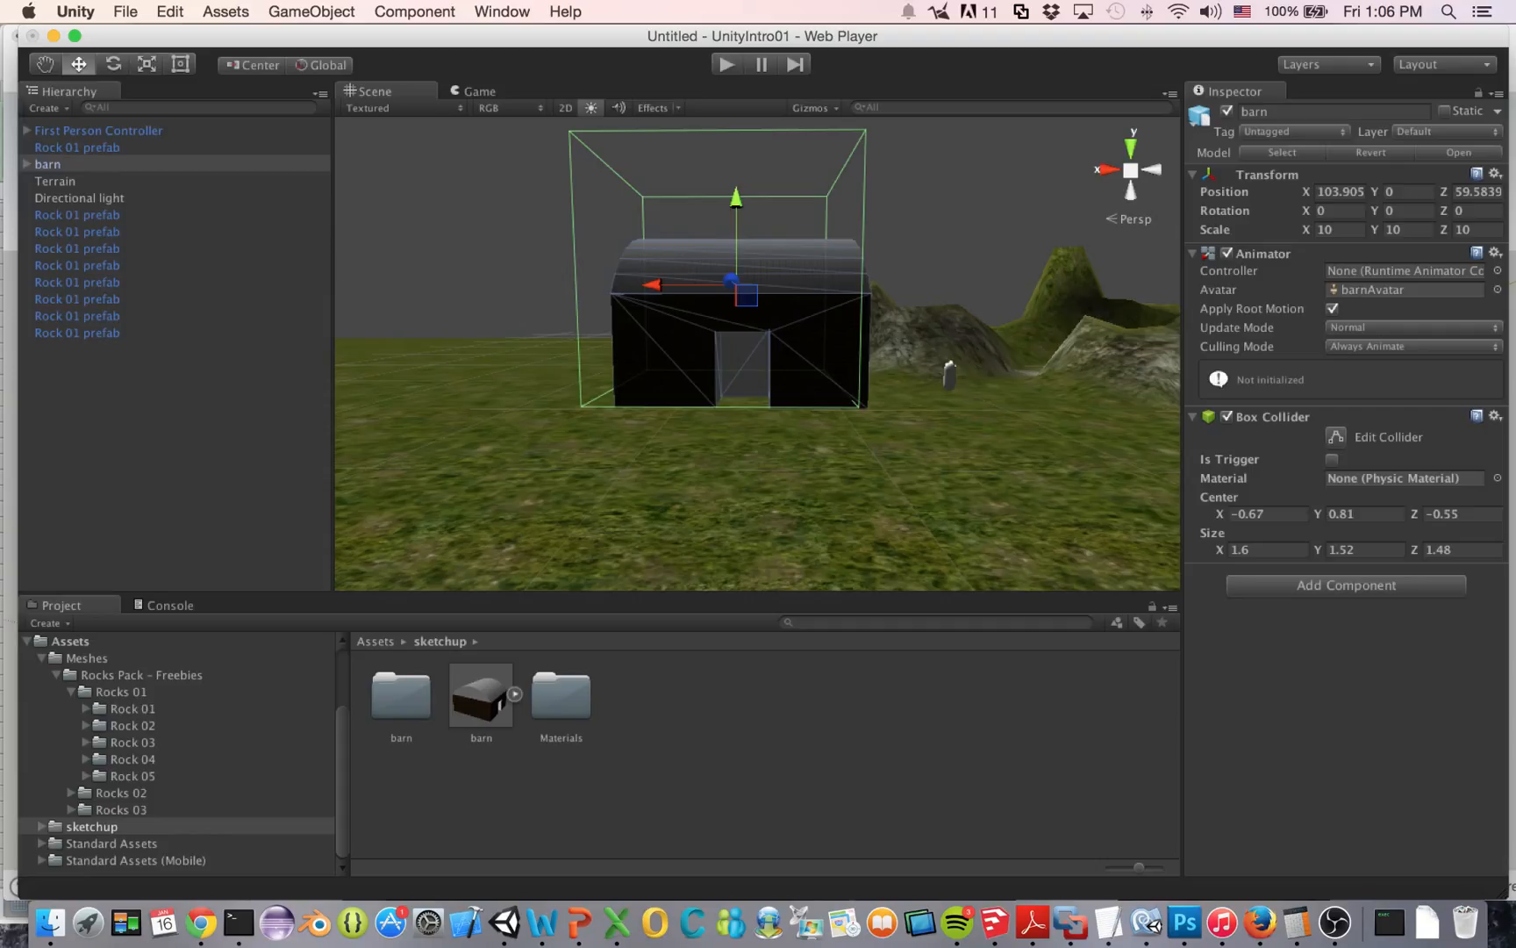
{"action": "left_click_drag", "start_coordinate": [1219, 514], "coordinate": [1216, 515]}
Extend the barn's box collider over the building's depth with size Z 1.81 and center Z -0.83
{"action": "right_click_drag", "start_coordinate": [719, 386], "coordinate": [1097, 388]}
{"action": "scroll", "coordinate": [1097, 388], "scroll_direction": "down", "scroll_amount": 5}
{"action": "scroll", "coordinate": [757, 386], "scroll_direction": "down", "scroll_amount": 3}
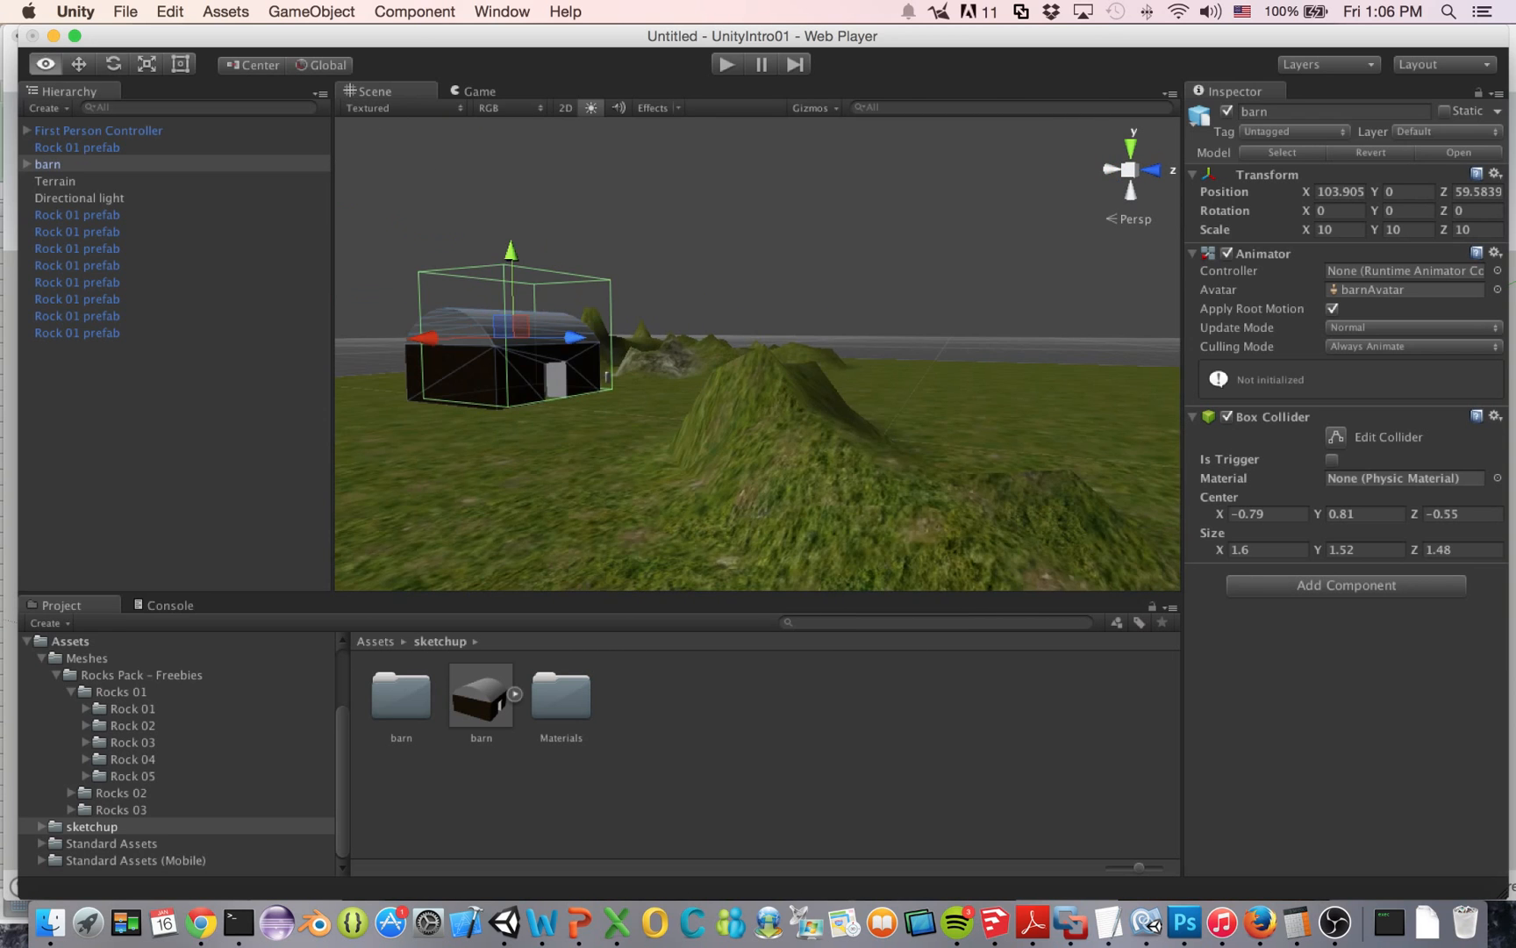
{"action": "middle_click_drag", "start_coordinate": [878, 386], "coordinate": [1084, 386]}
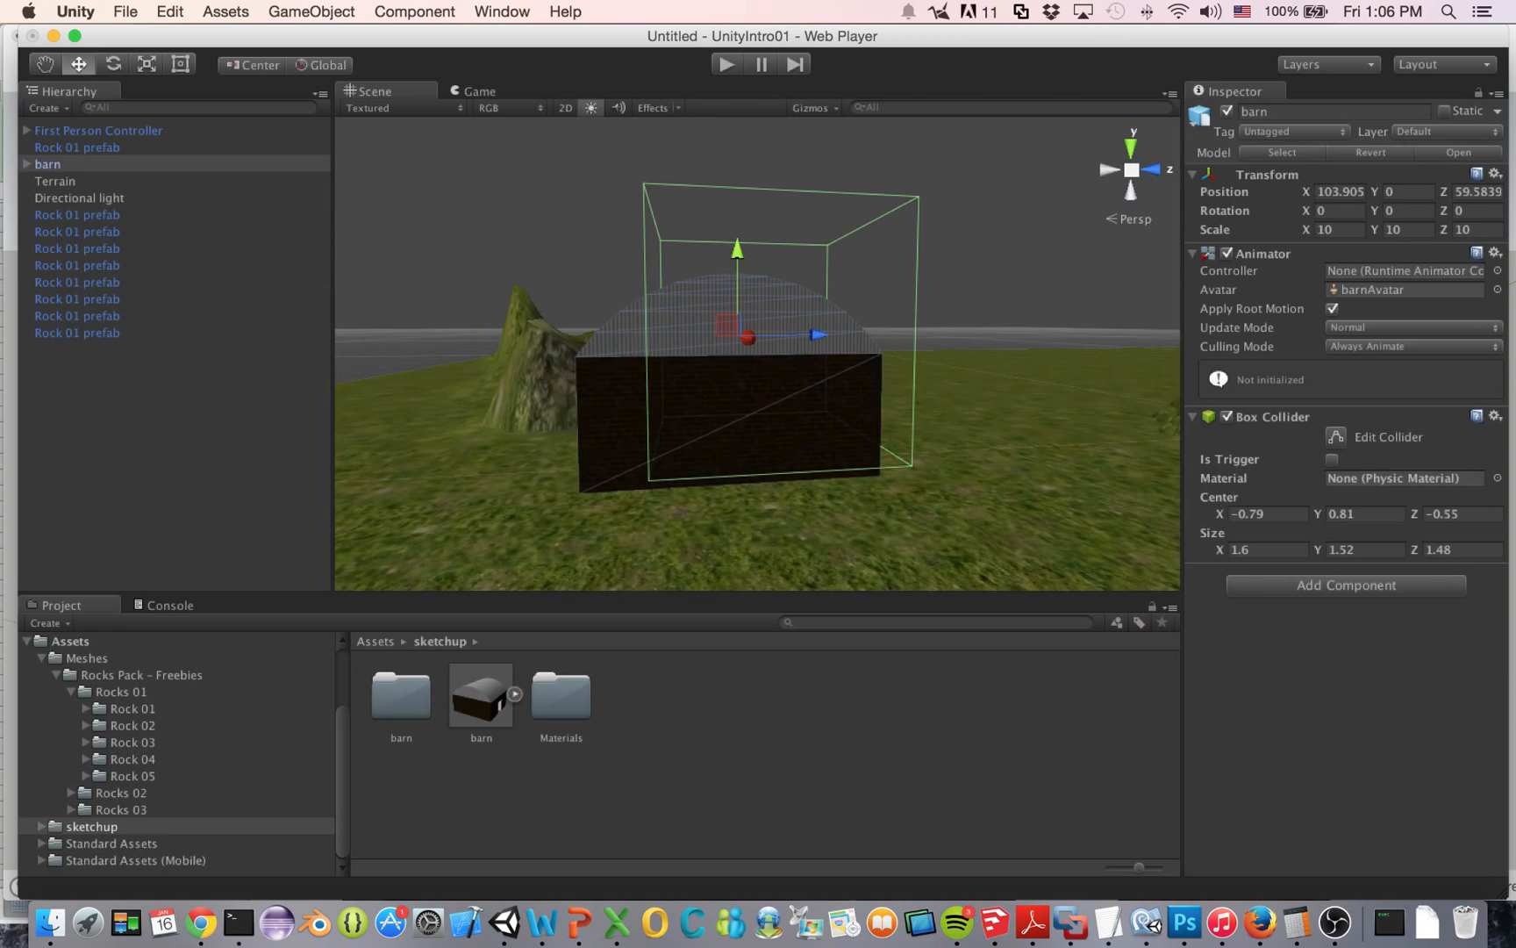
{"action": "middle_click_drag", "start_coordinate": [755, 386], "coordinate": [880, 397]}
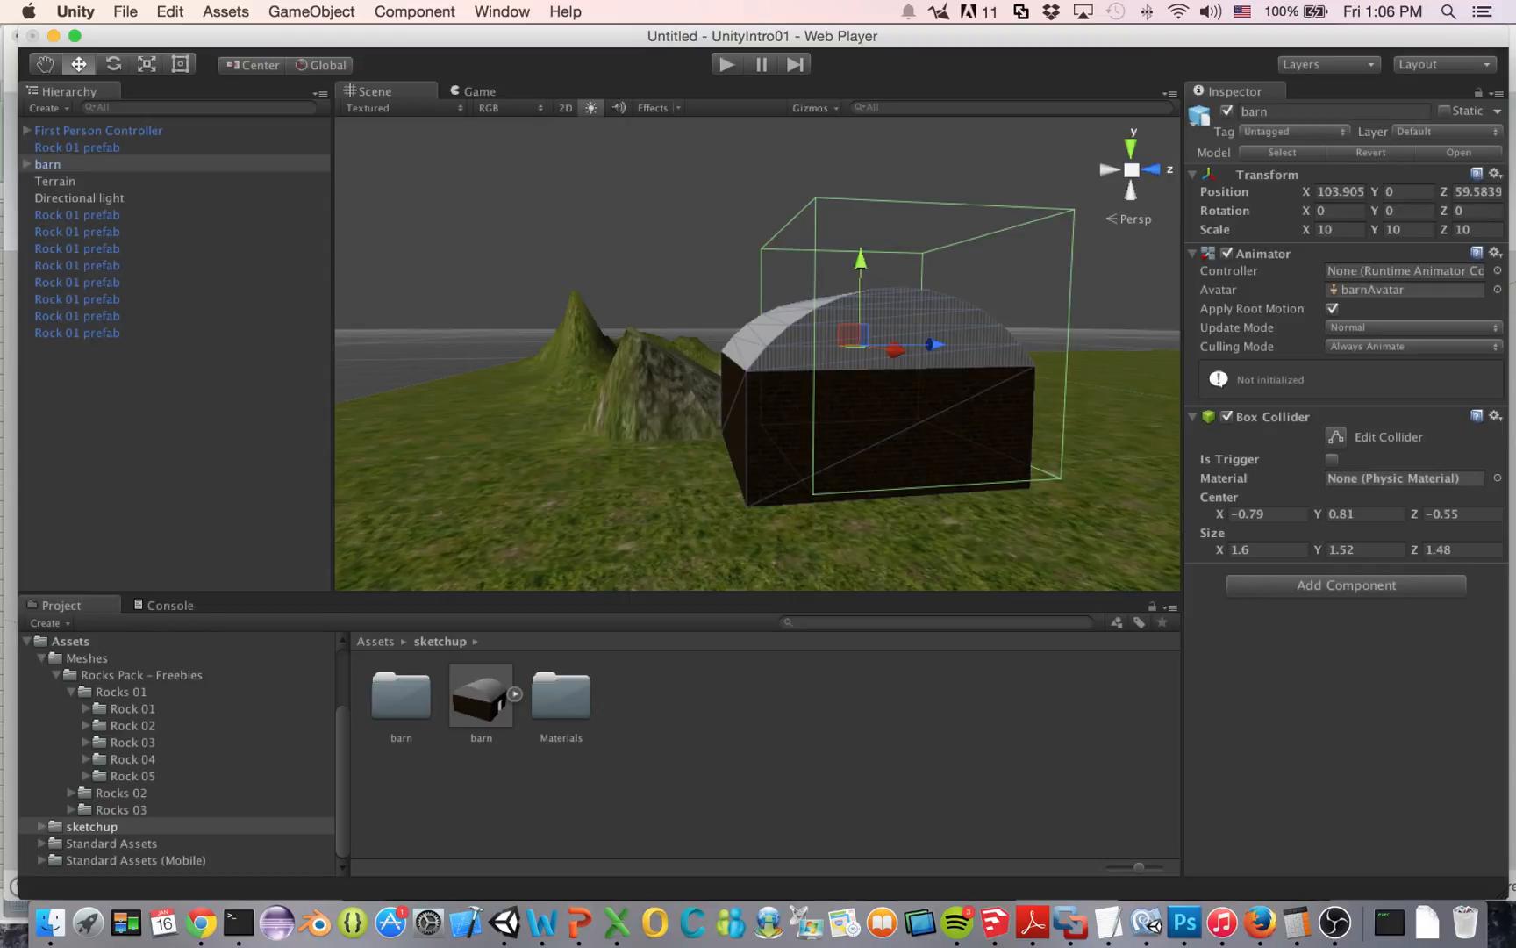
{"action": "left_click", "coordinate": [1415, 514]}
{"action": "mouse_move", "coordinate": [1414, 514]}
{"action": "left_mouse_down"}
{"action": "mouse_move", "coordinate": [1402, 514]}
{"action": "mouse_move", "coordinate": [1426, 550]}
{"action": "mouse_move", "coordinate": [1398, 514]}
{"action": "left_mouse_up"}
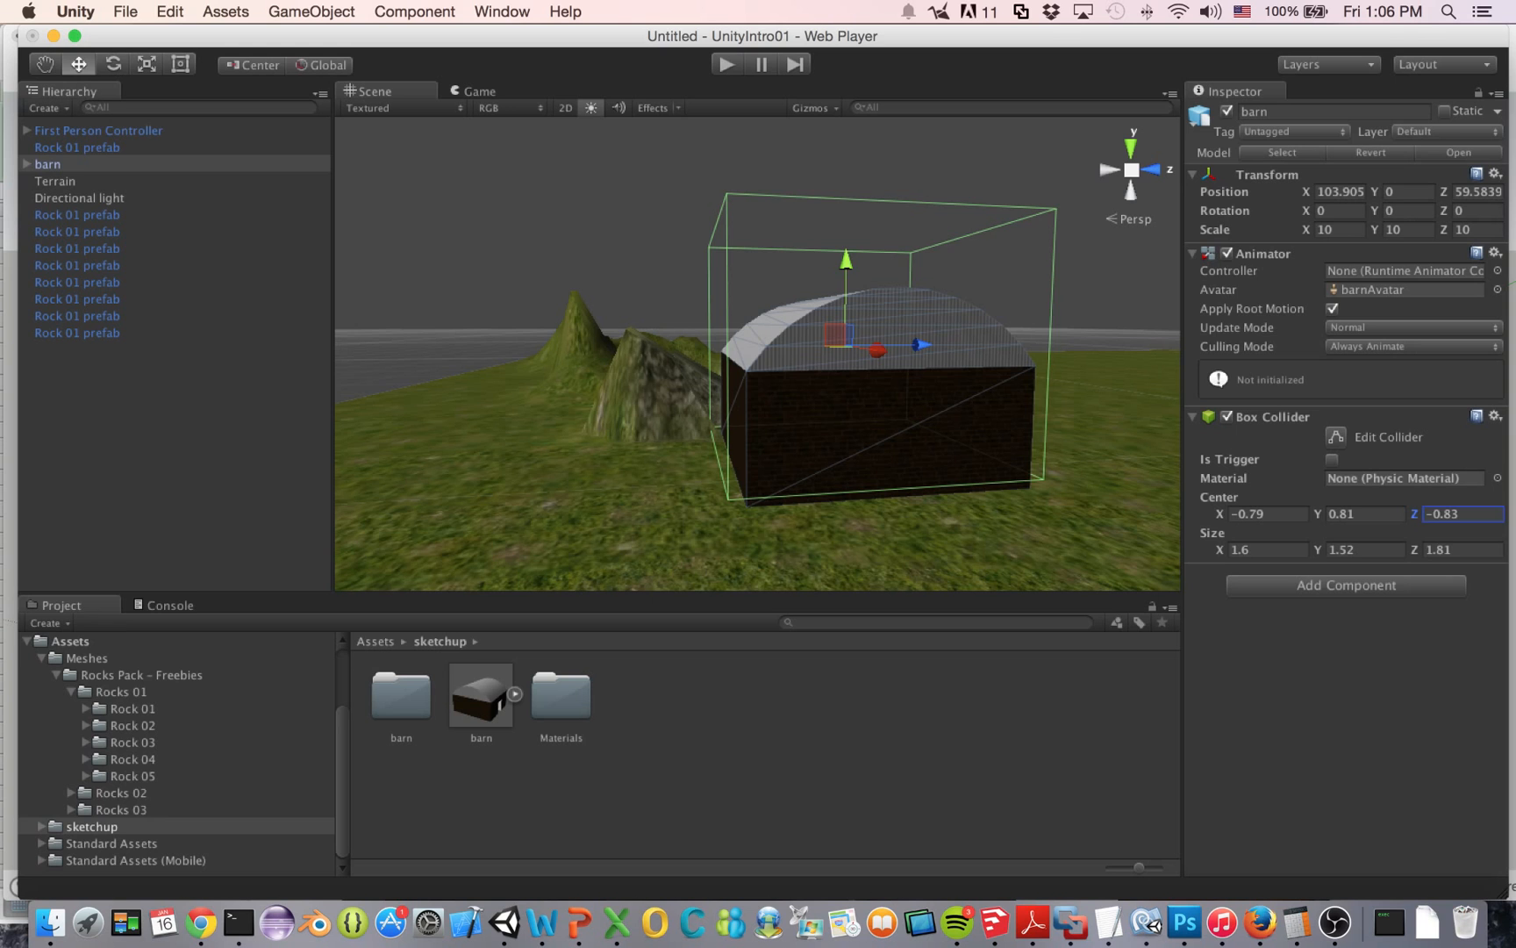
Inspect the adjusted collider from the barn's sides and play-test it by walking past the doorway and against the brick walls
{"action": "left_click_drag", "start_coordinate": [615, 351], "coordinate": [991, 351], "text": "alt"}
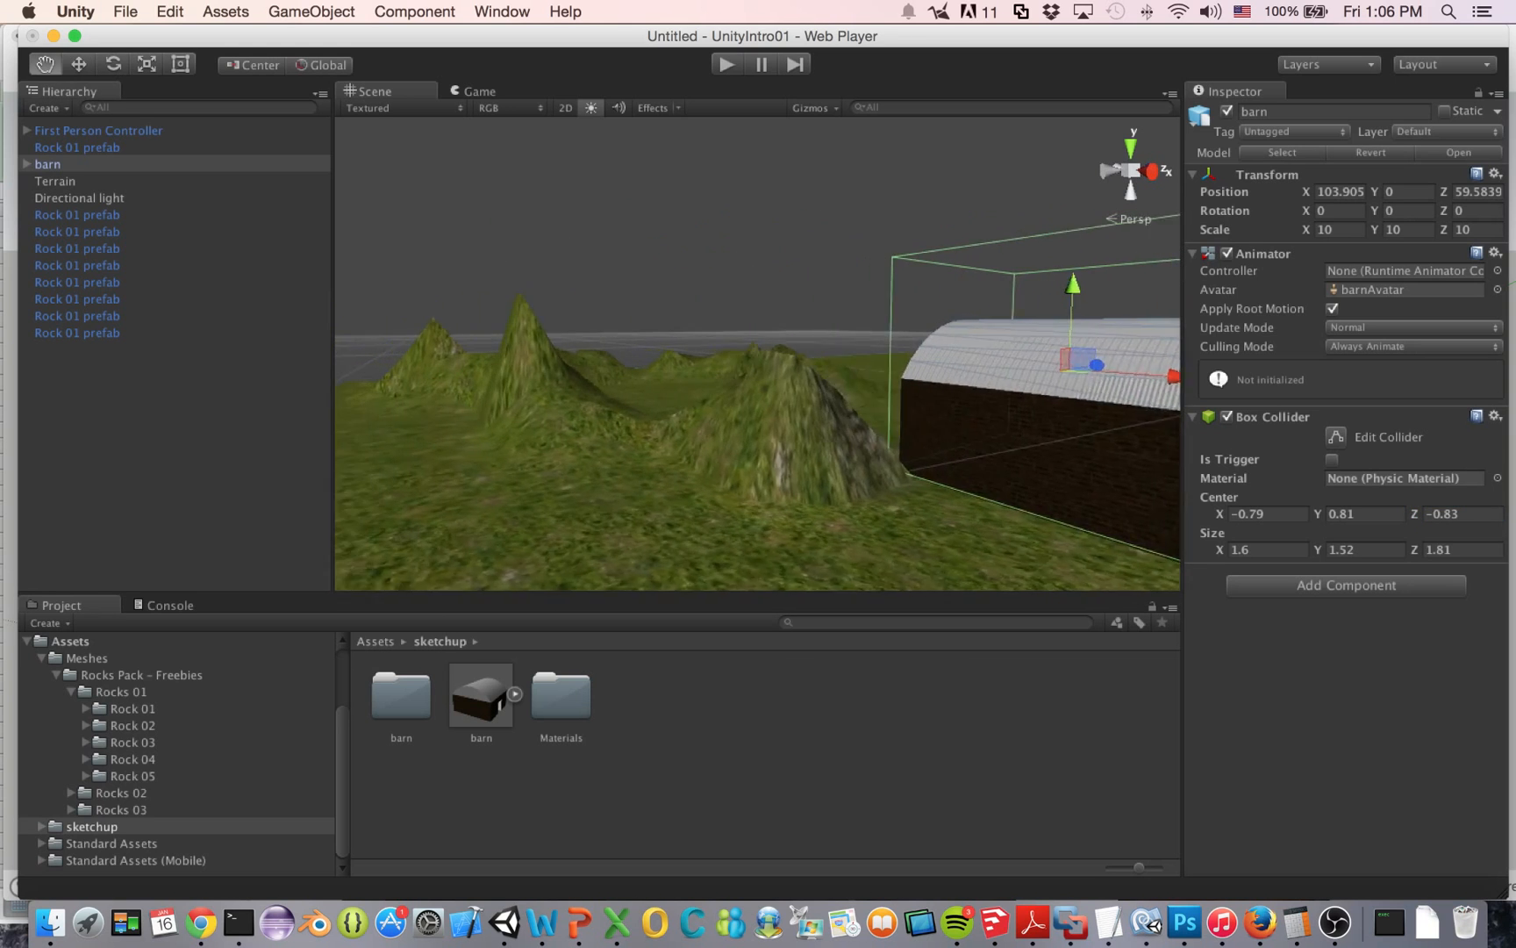
{"action": "middle_click_drag", "start_coordinate": [754, 350], "coordinate": [829, 349]}
{"action": "right_click_drag", "start_coordinate": [829, 349], "coordinate": [1075, 347]}
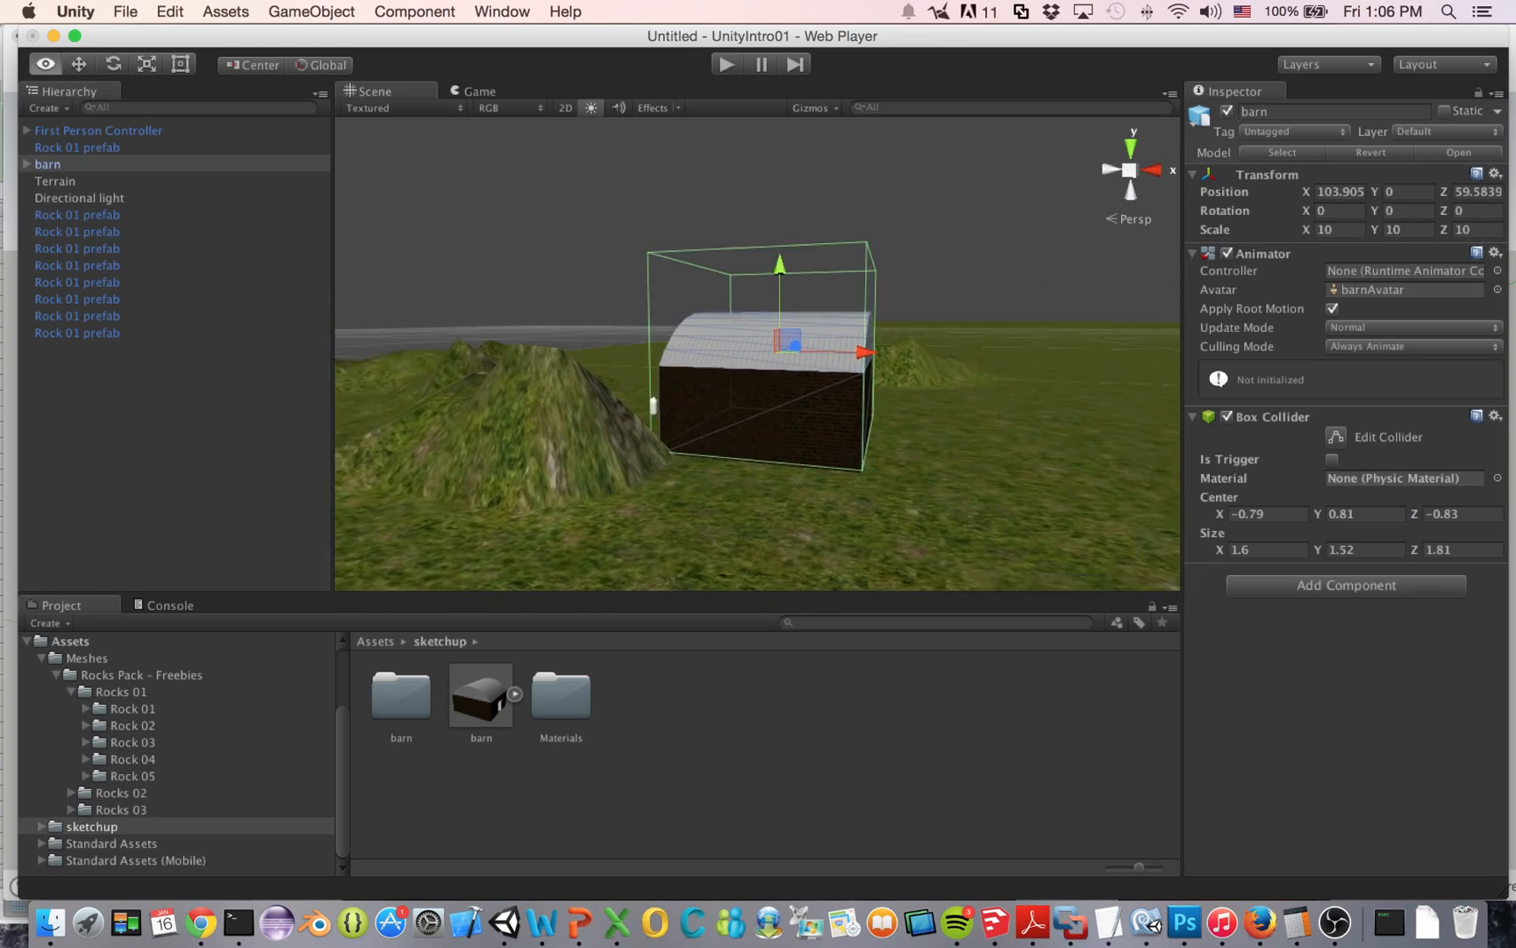
{"action": "right_click_drag", "start_coordinate": [702, 351], "coordinate": [817, 351]}
{"action": "middle_click_drag", "start_coordinate": [719, 351], "coordinate": [915, 368]}
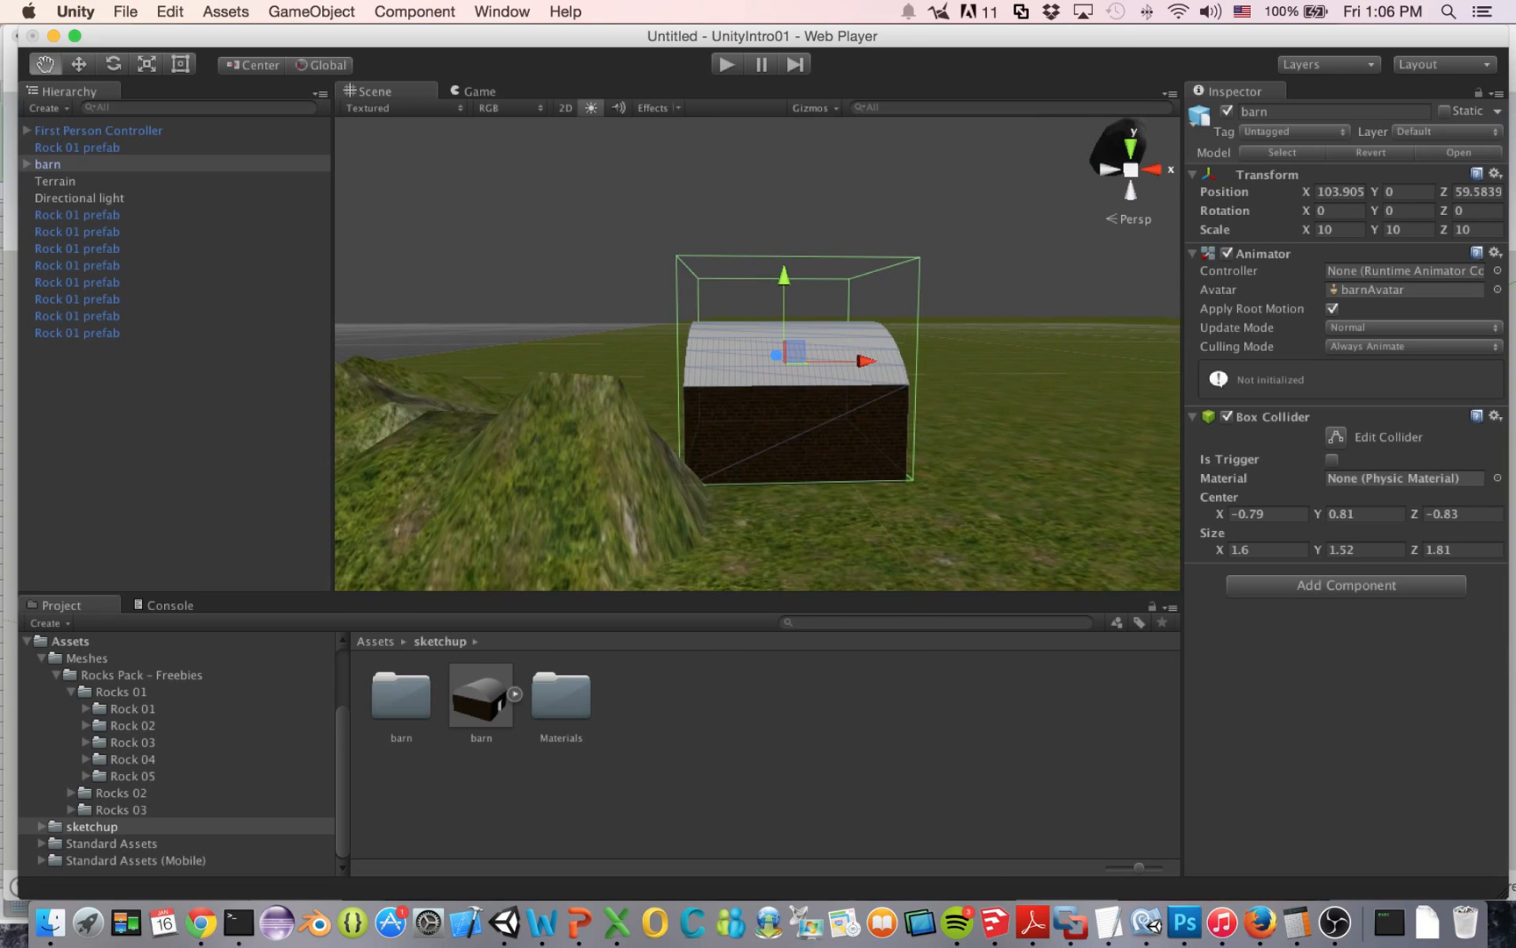
{"action": "middle_click_drag", "start_coordinate": [784, 368], "coordinate": [753, 476]}
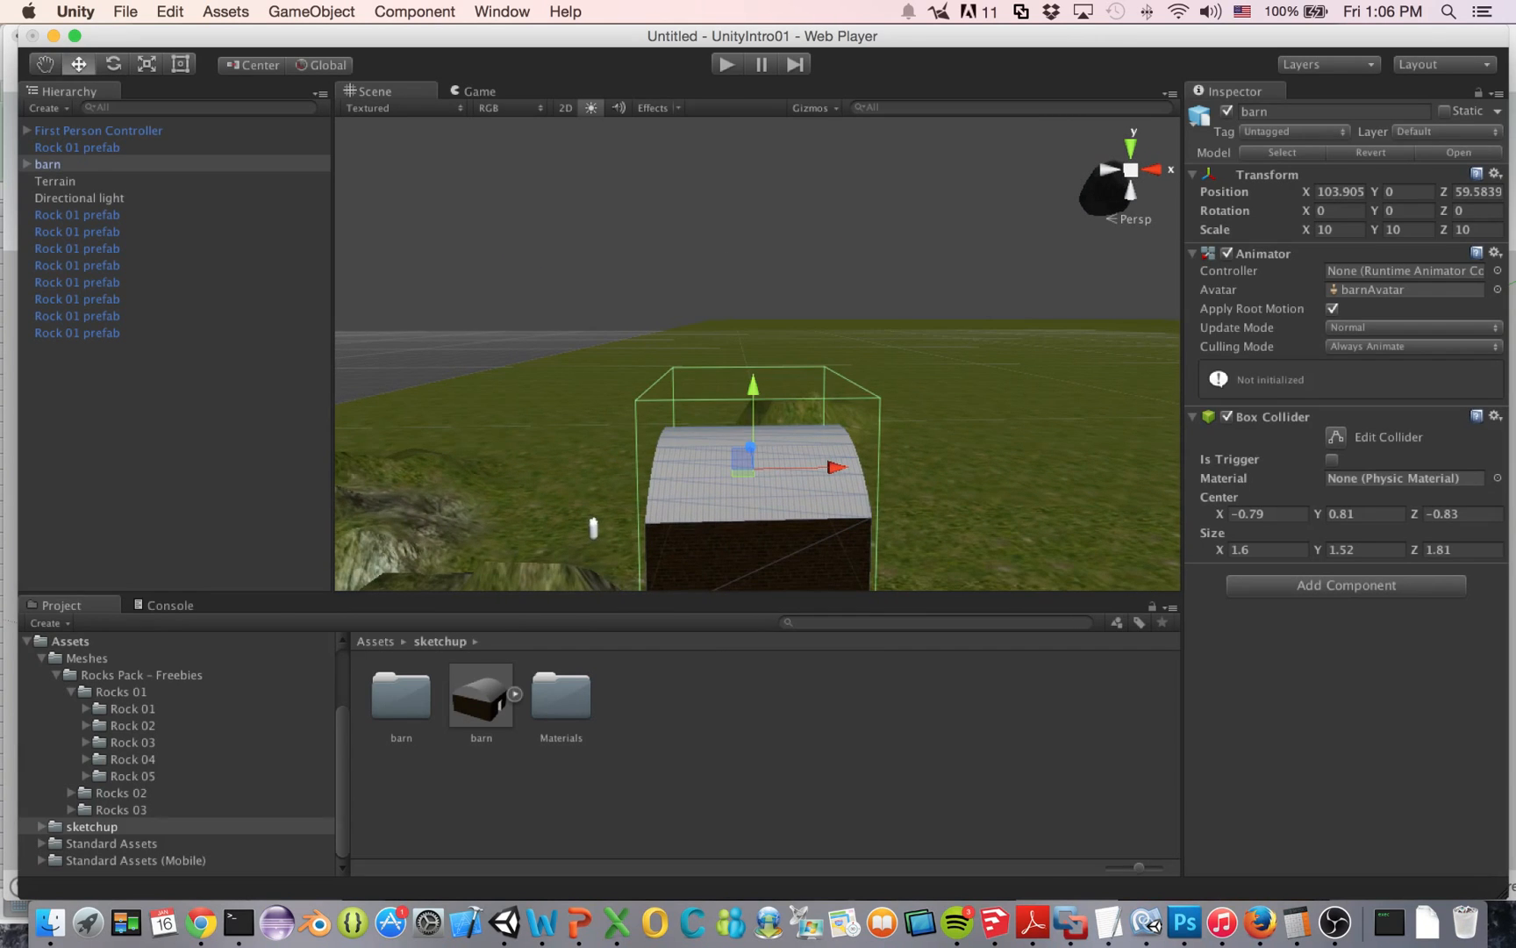
{"action": "left_click", "coordinate": [727, 64]}
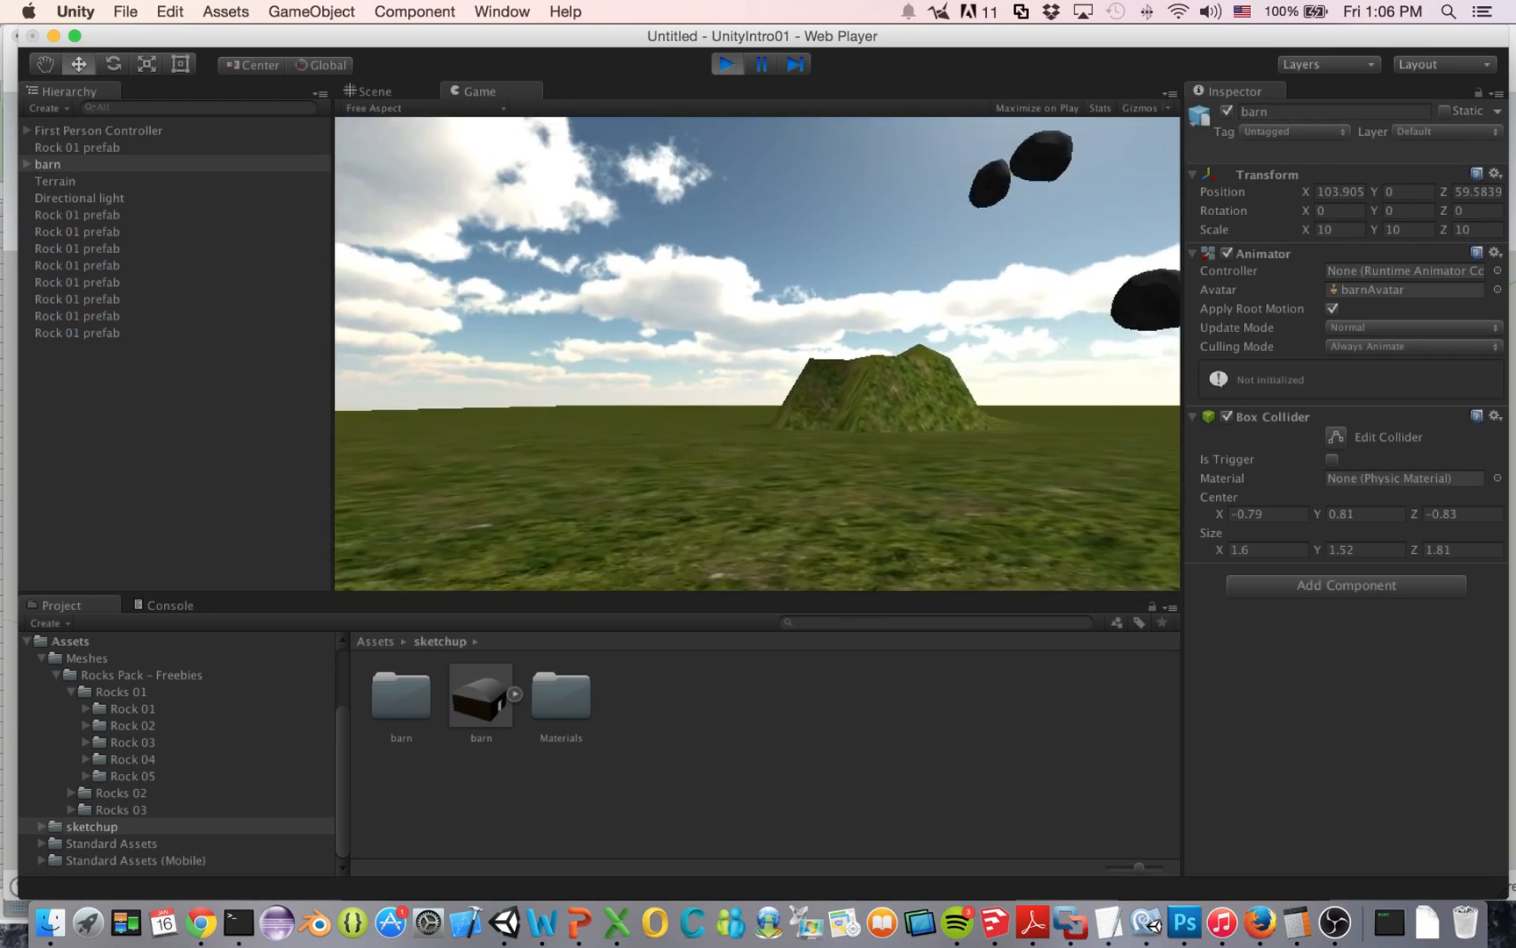
{"action": "key", "text": "w"}
{"action": "key", "text": "w"}
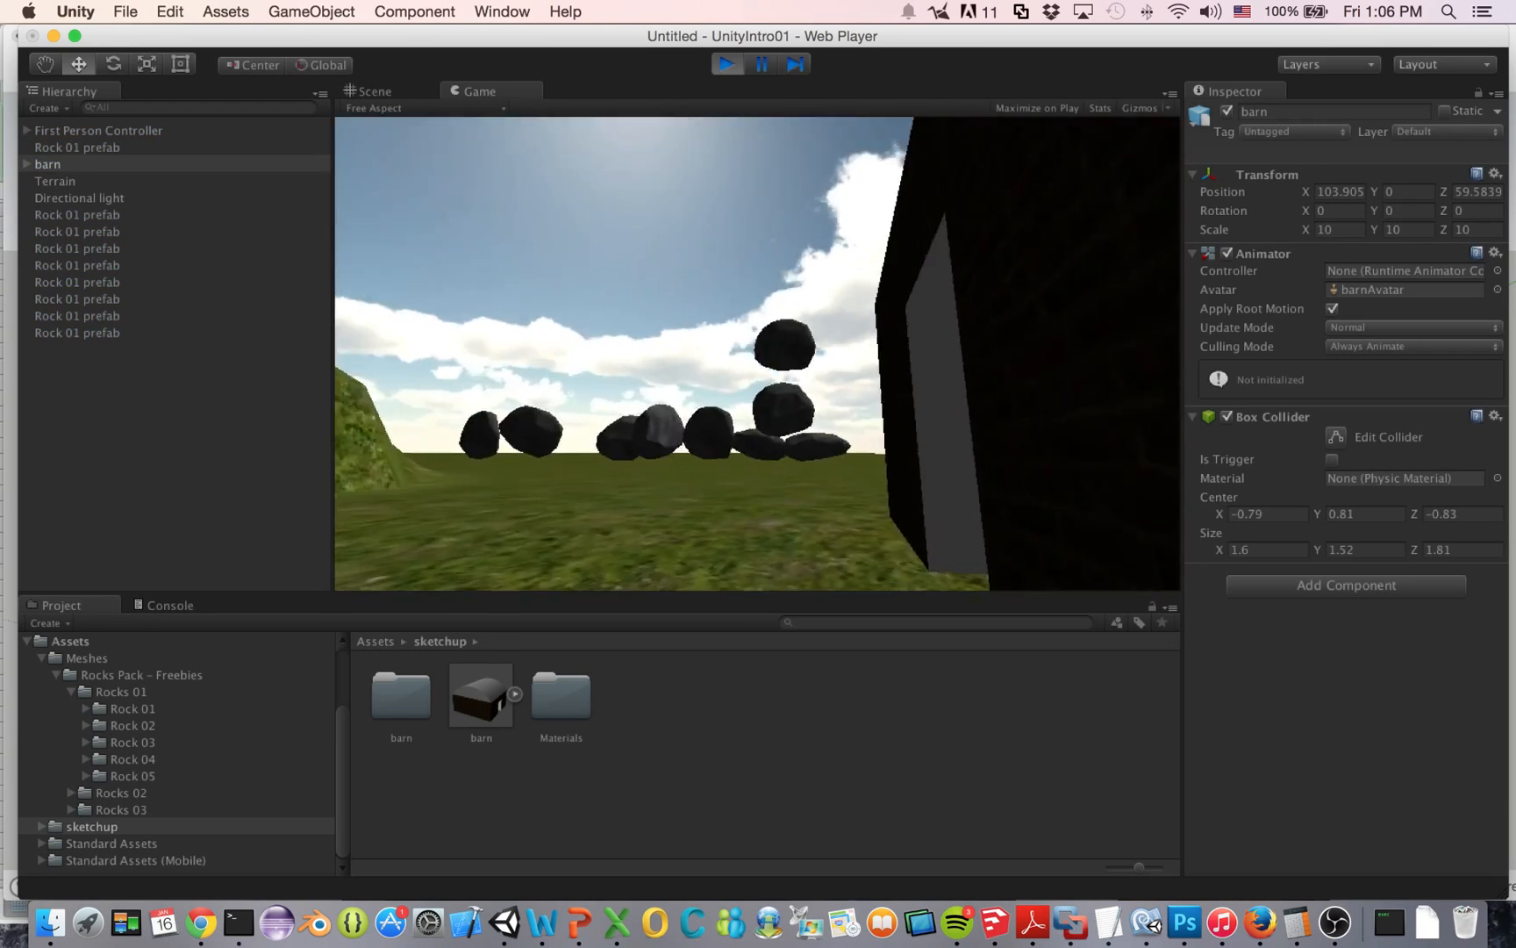
{"action": "key", "text": "w"}
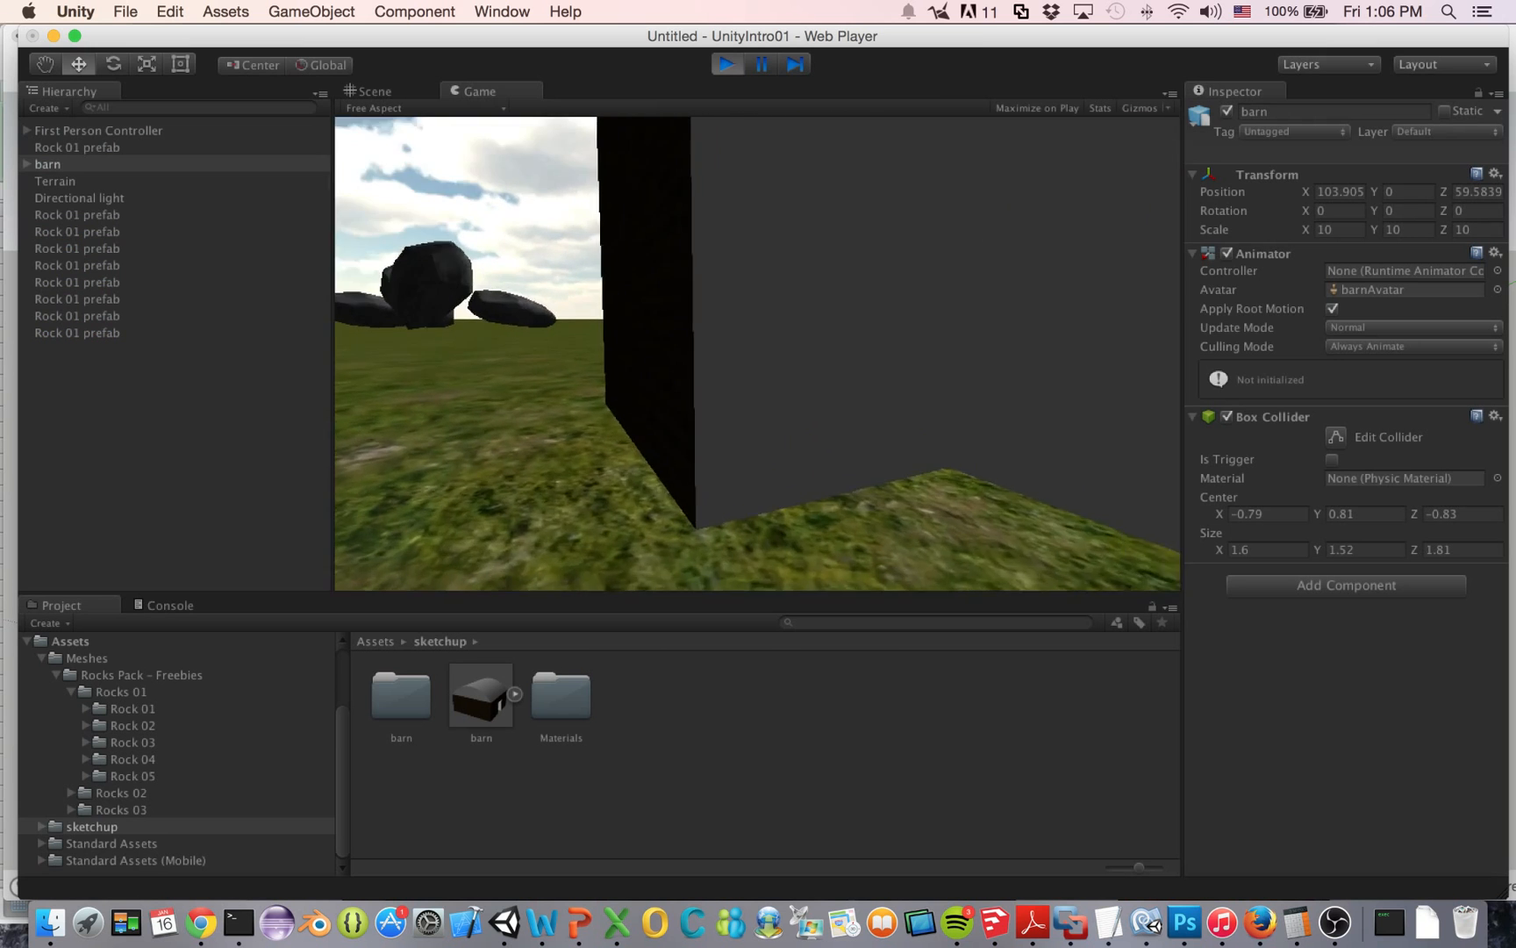
{"action": "key", "text": "w"}
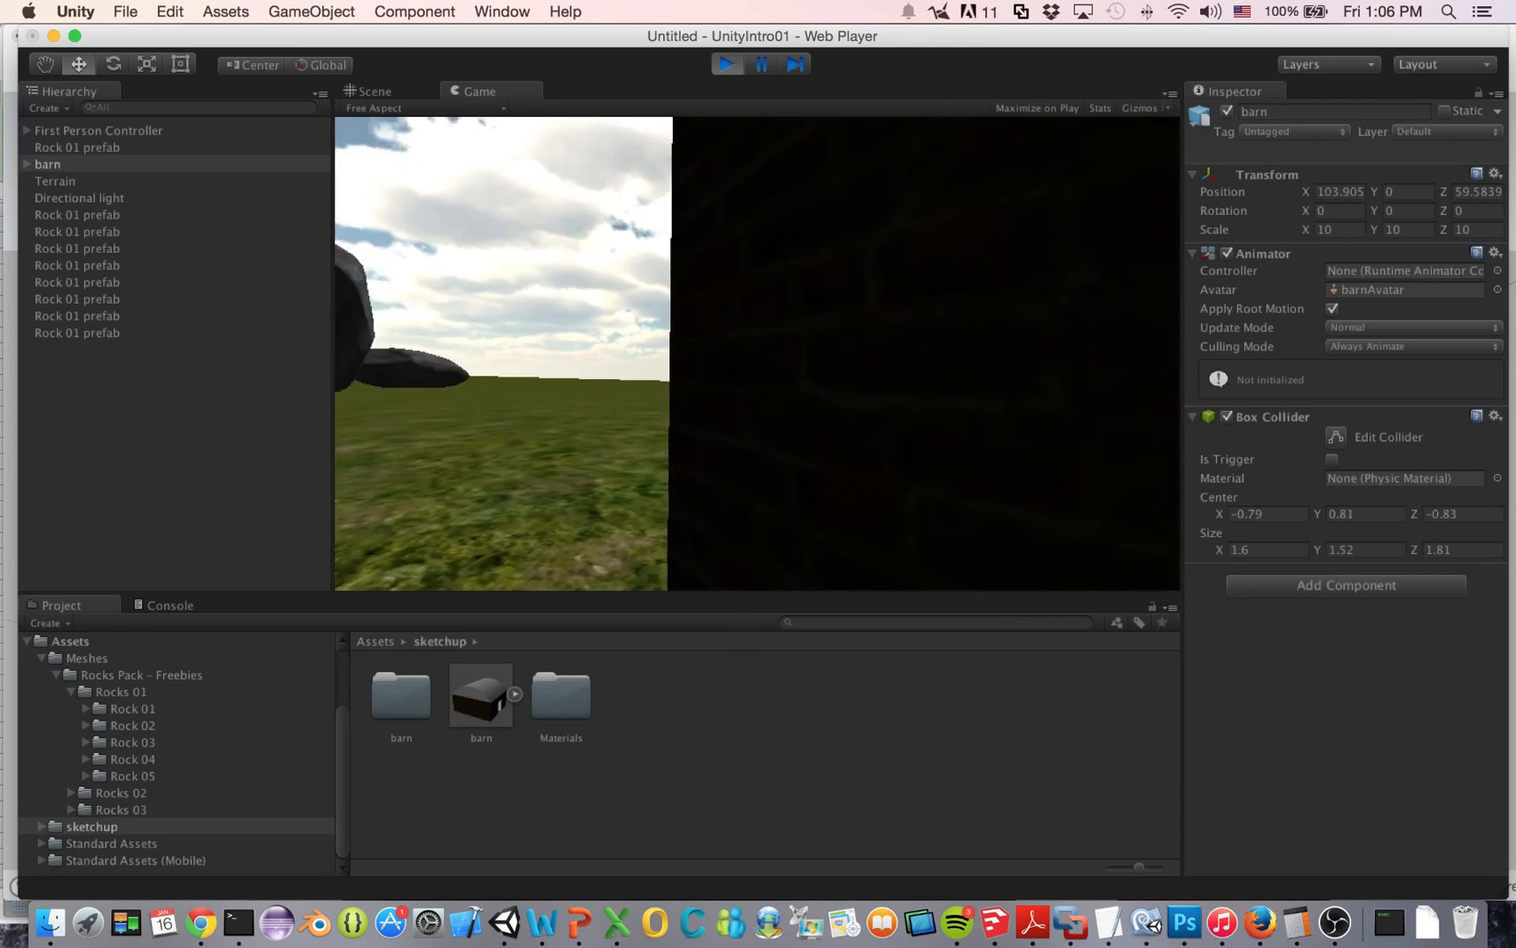
{"action": "key", "text": "w"}
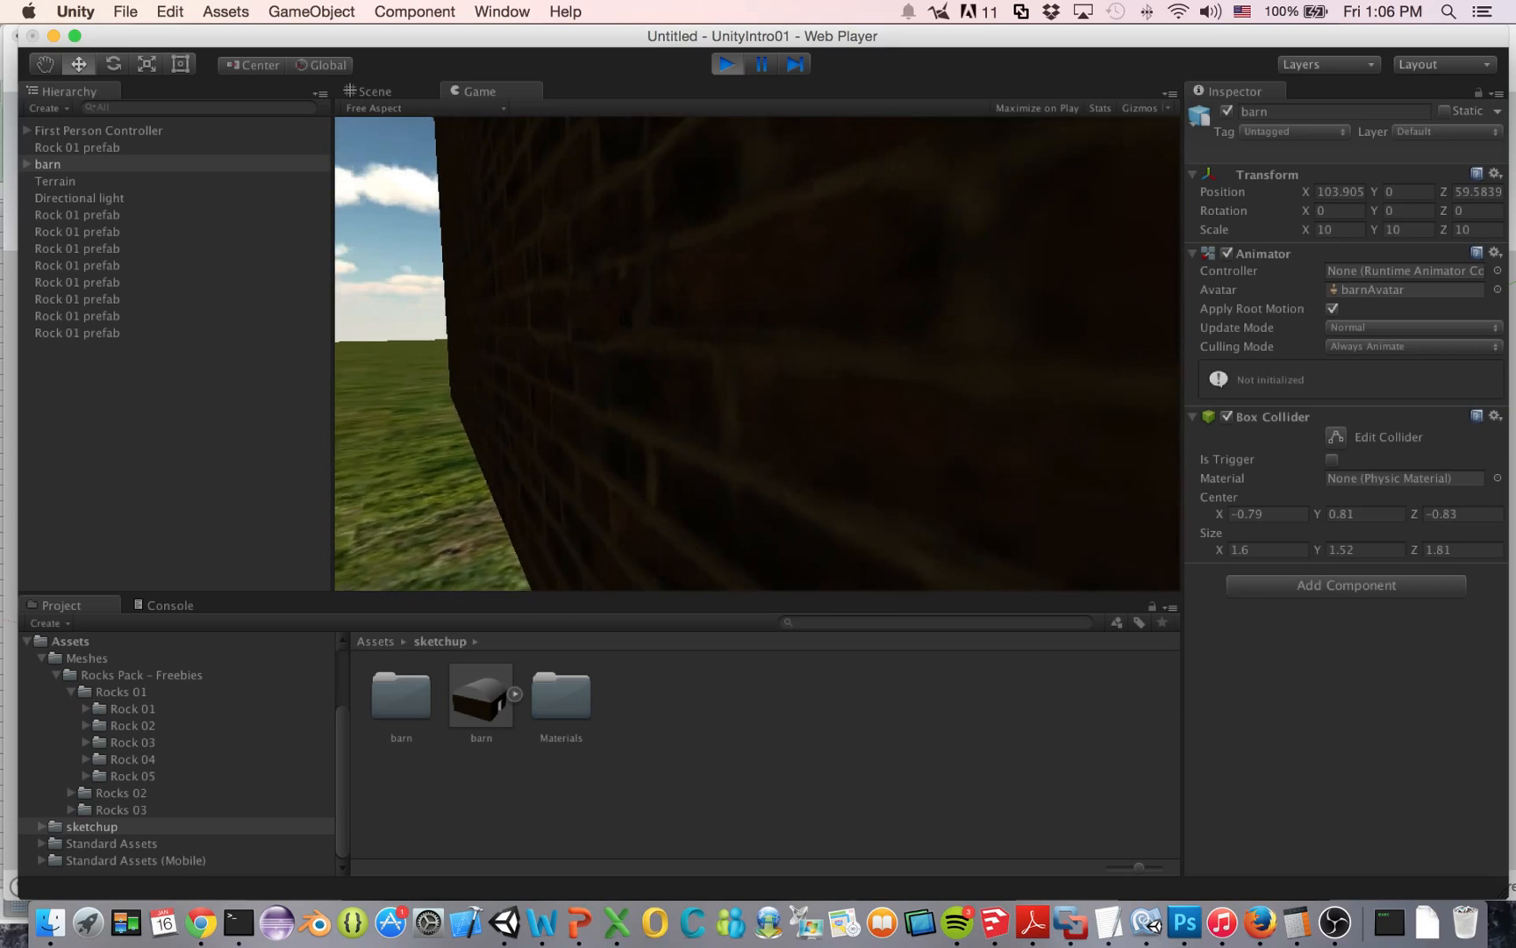
{"action": "key", "text": "w"}
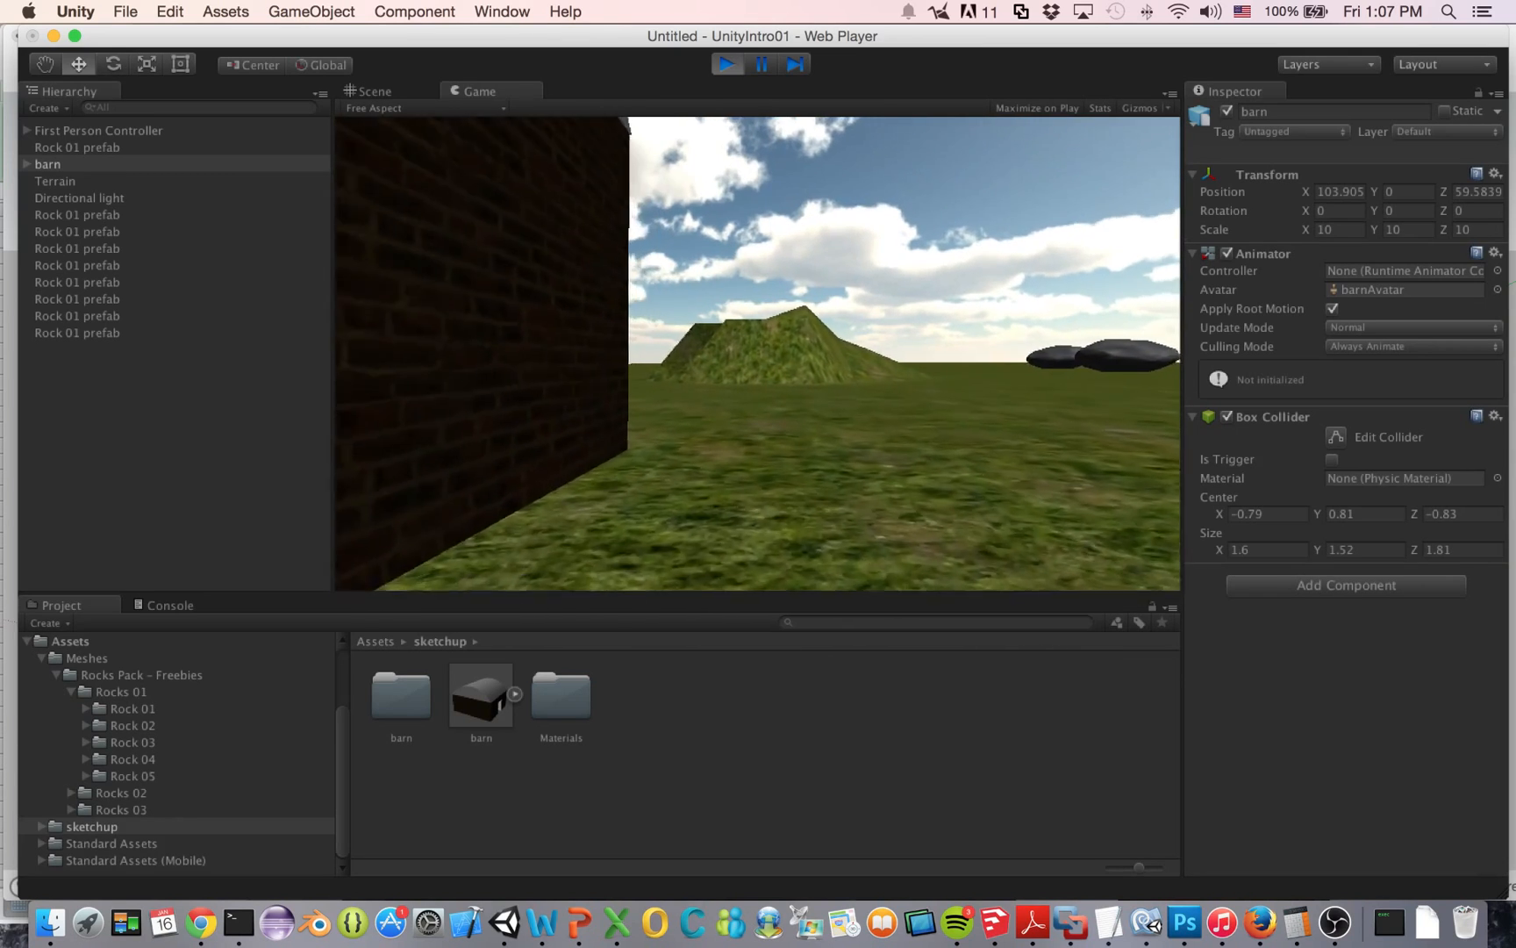
Walk around the barn to its front, test whether the doorway can be entered, and back away from it
{"action": "key", "text": "w"}
{"action": "key", "text": "w"}
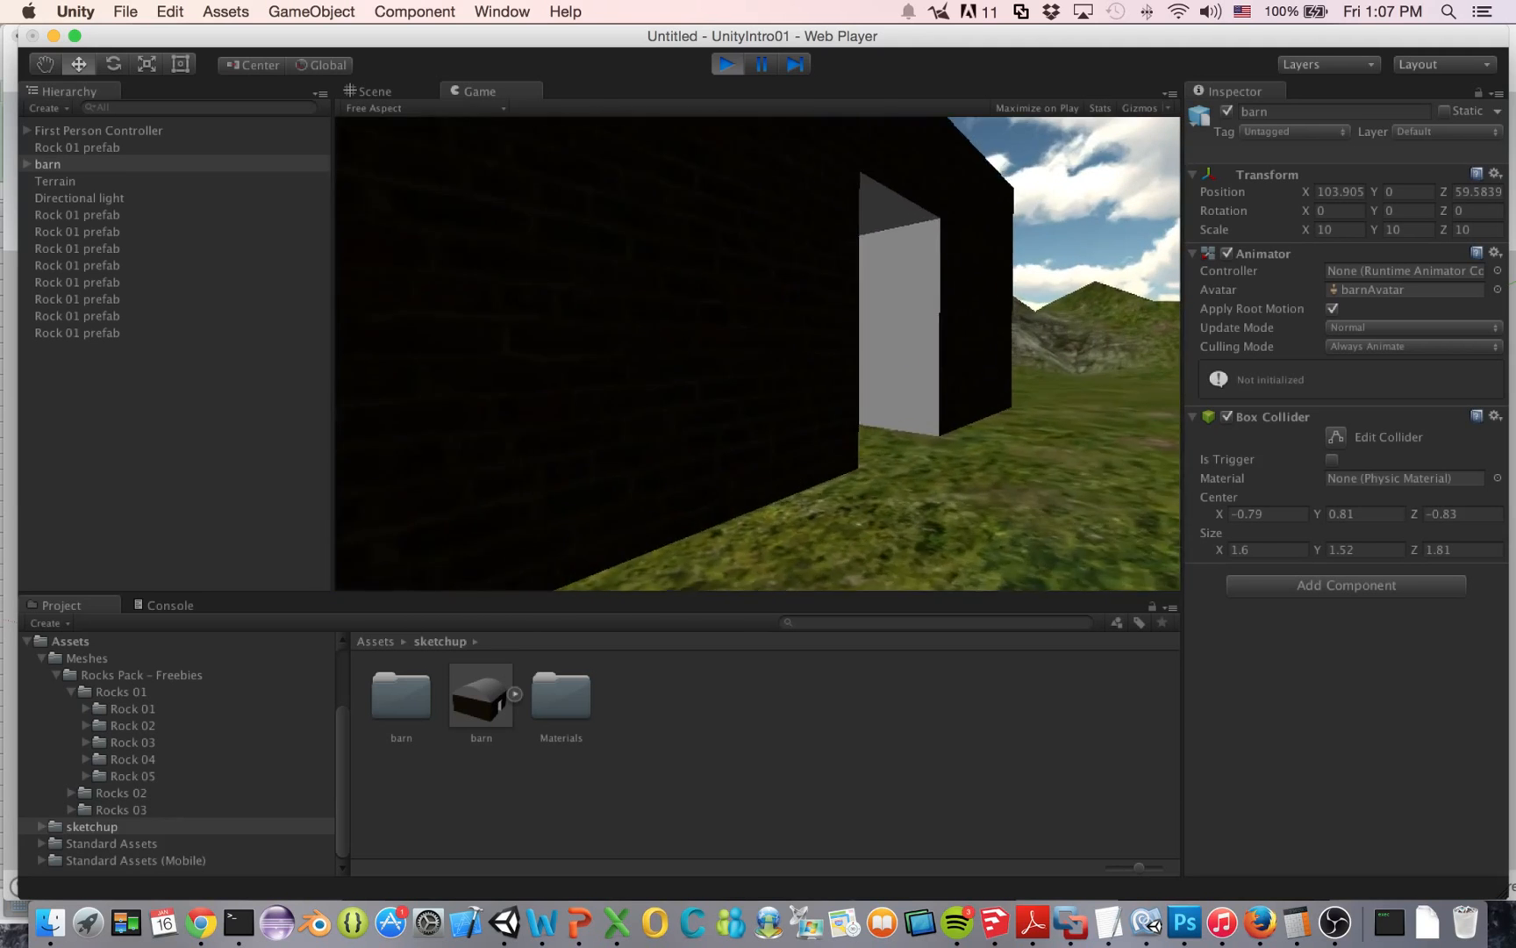
{"action": "key", "text": "w"}
{"action": "key", "text": "w"}
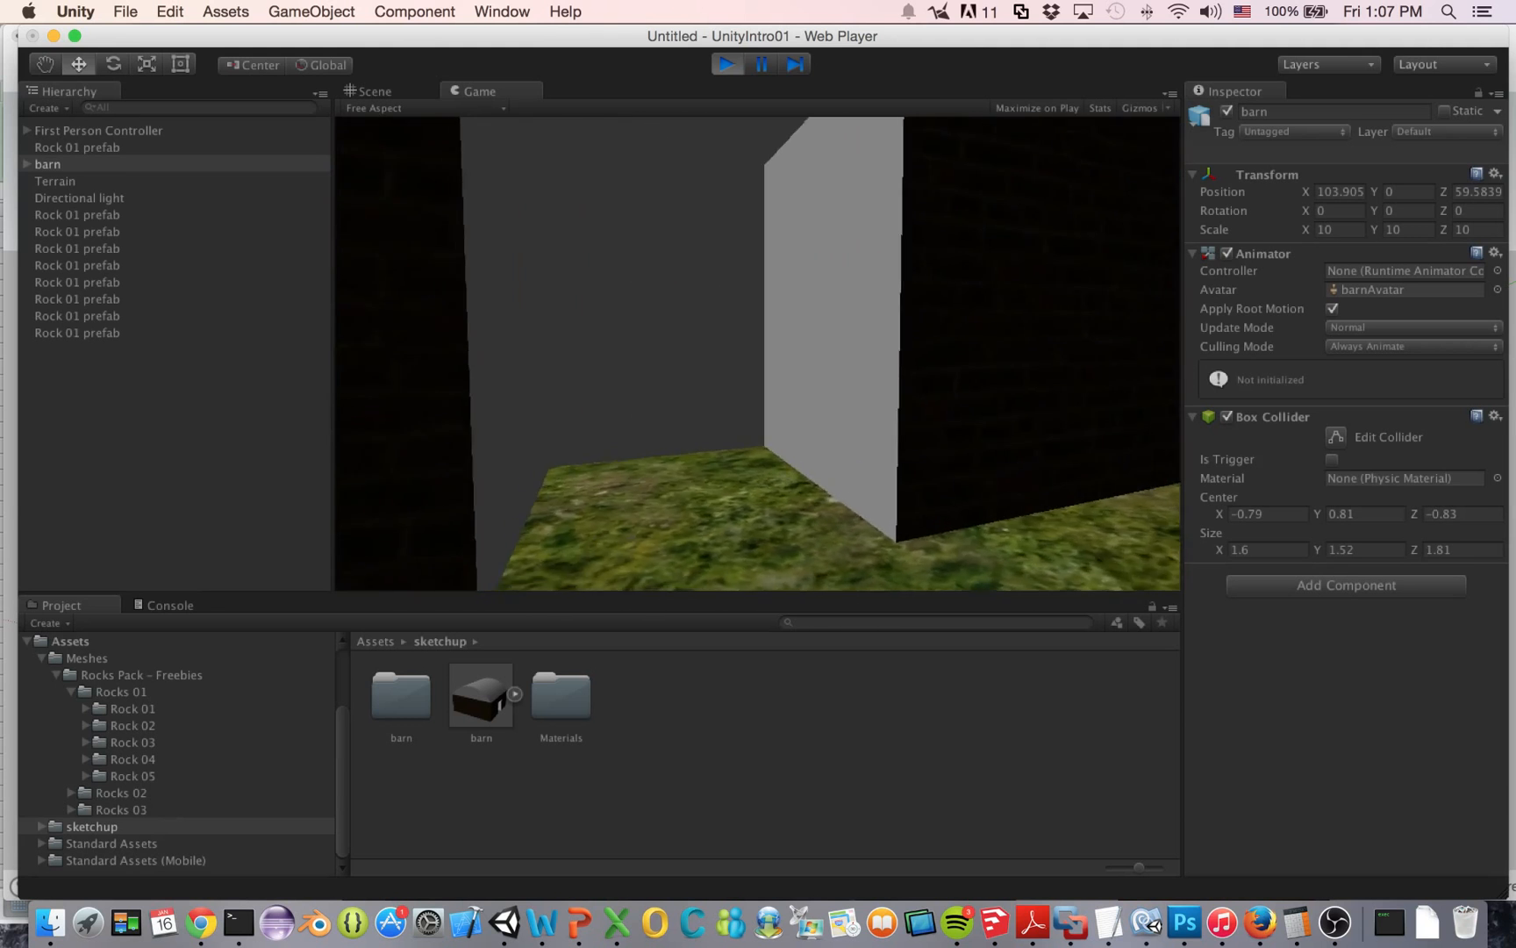
{"action": "key", "text": "w"}
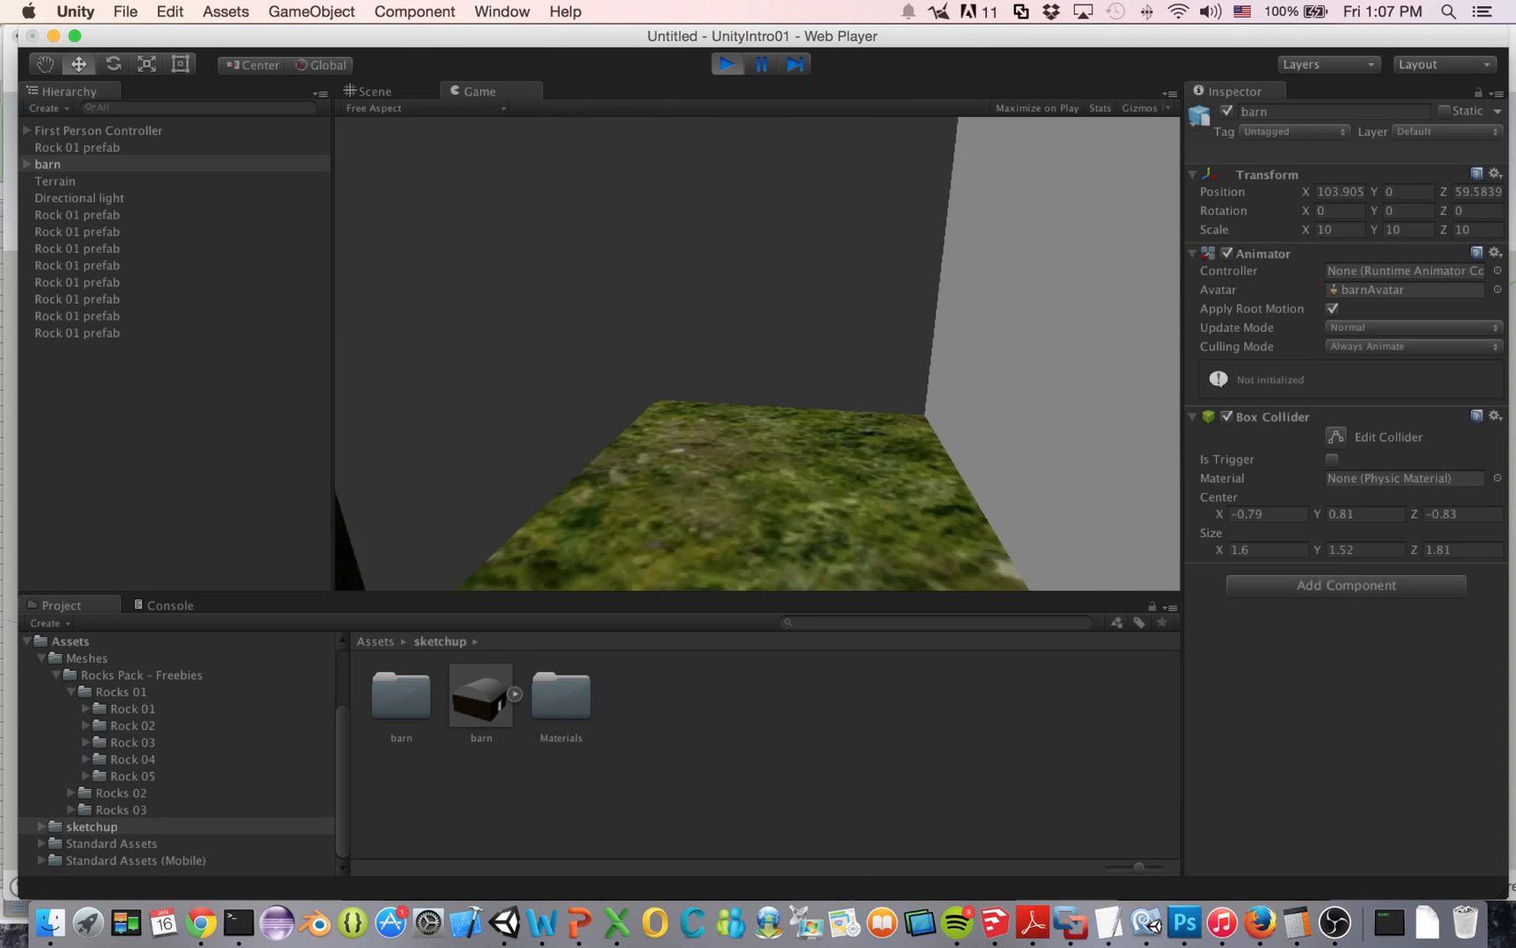
{"action": "key", "text": "s"}
{"action": "key", "text": "s"}
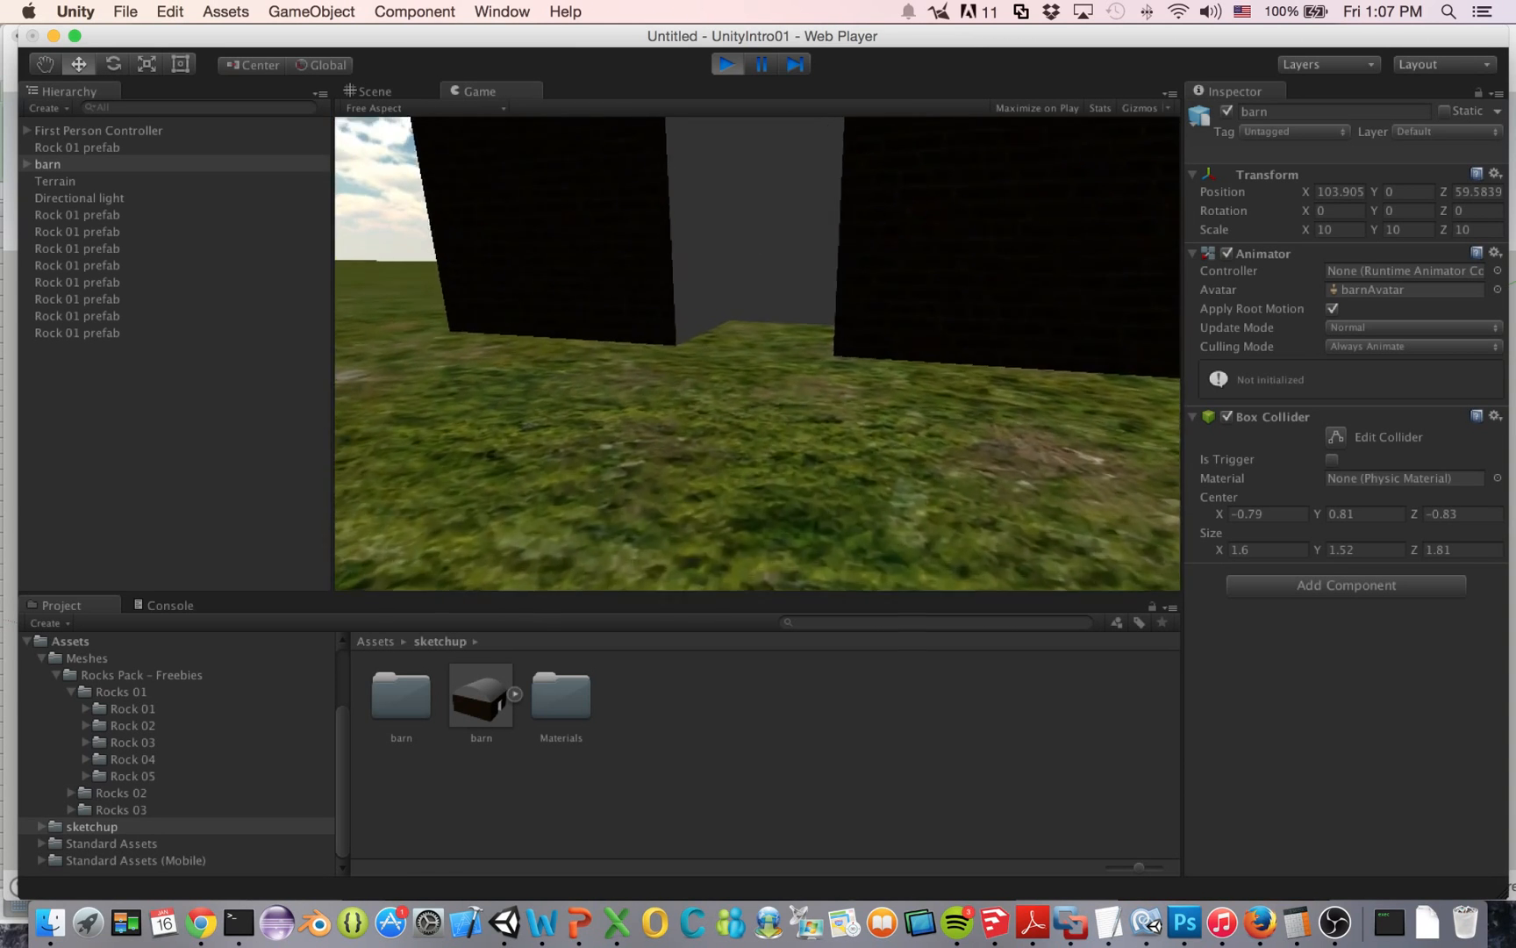
Approach the doorway again, view the whole front of the barn, and walk along its outer side wall to test the collision
{"action": "key", "text": "w"}
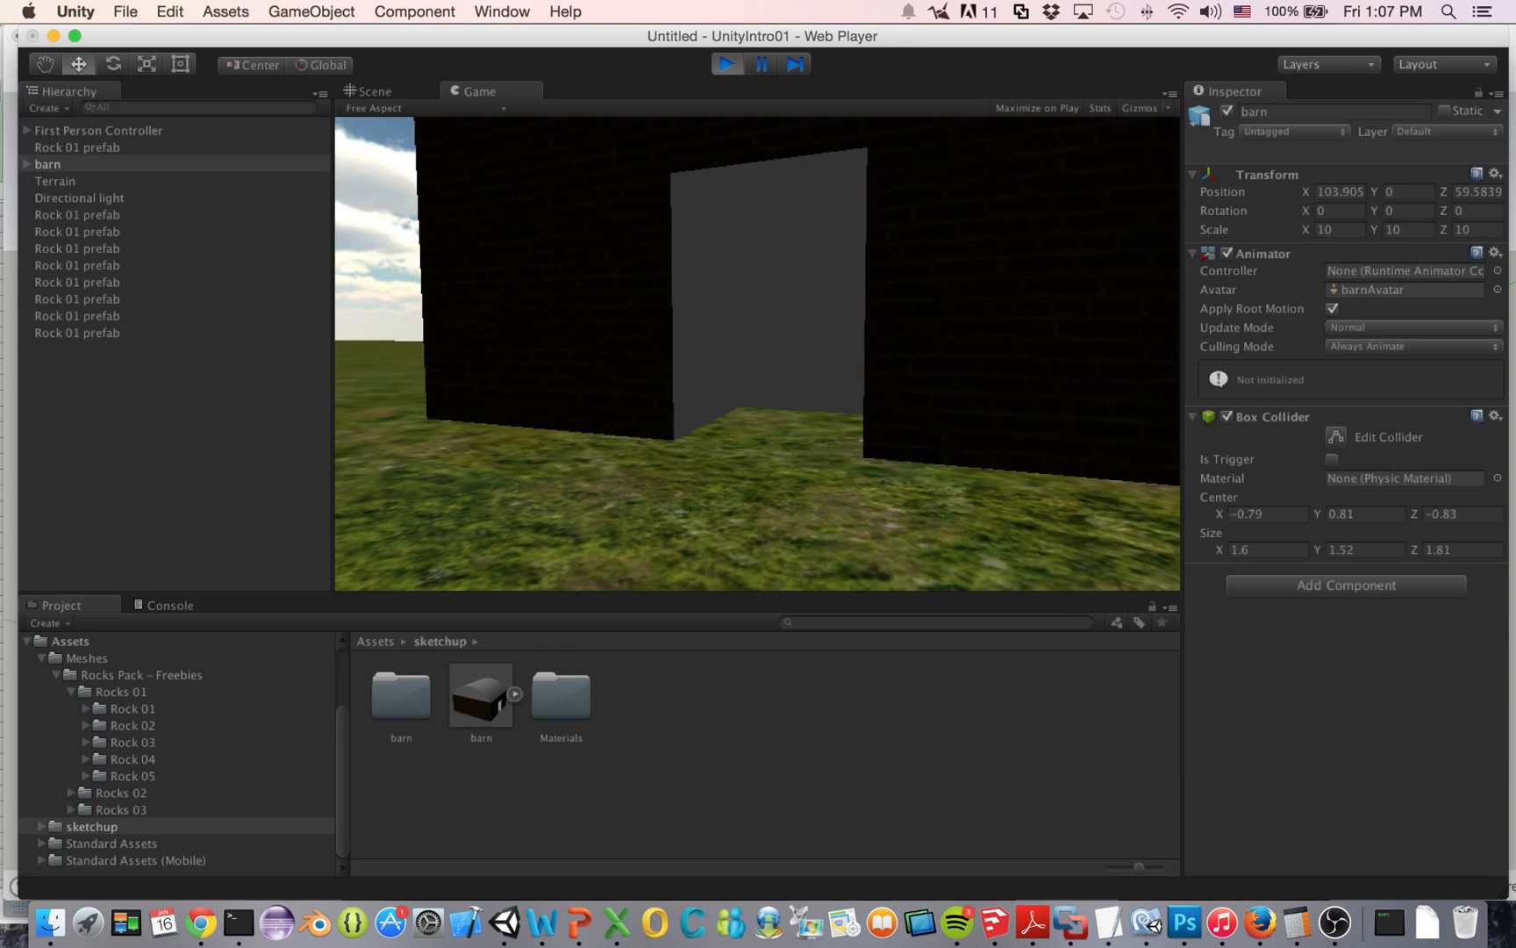
{"action": "key", "text": "s"}
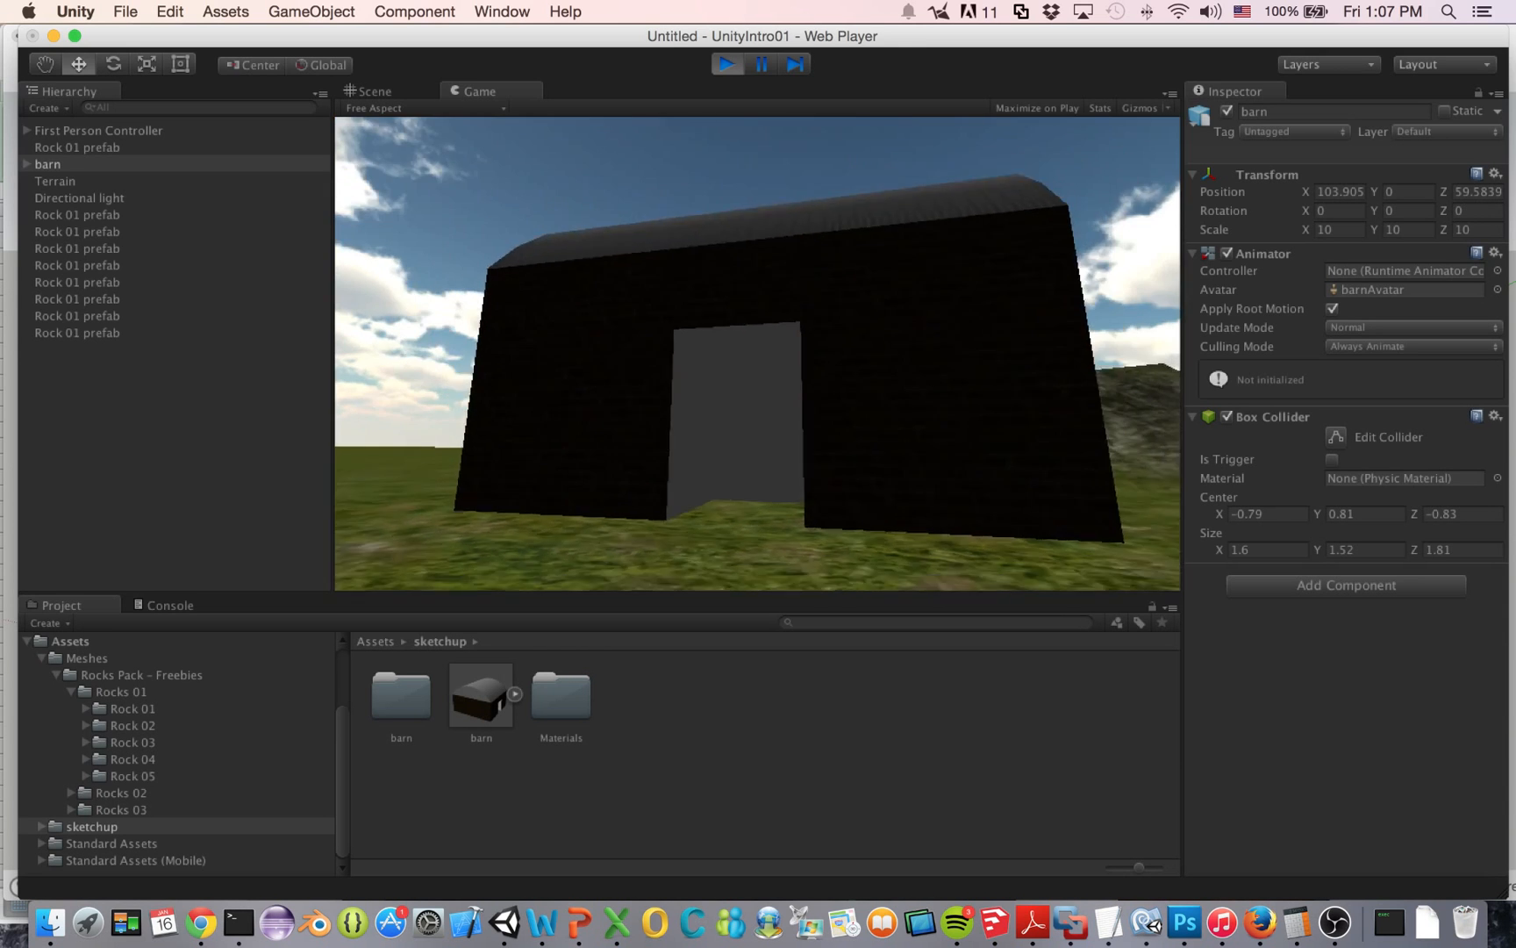
{"action": "key", "text": "w"}
{"action": "key", "text": "w"}
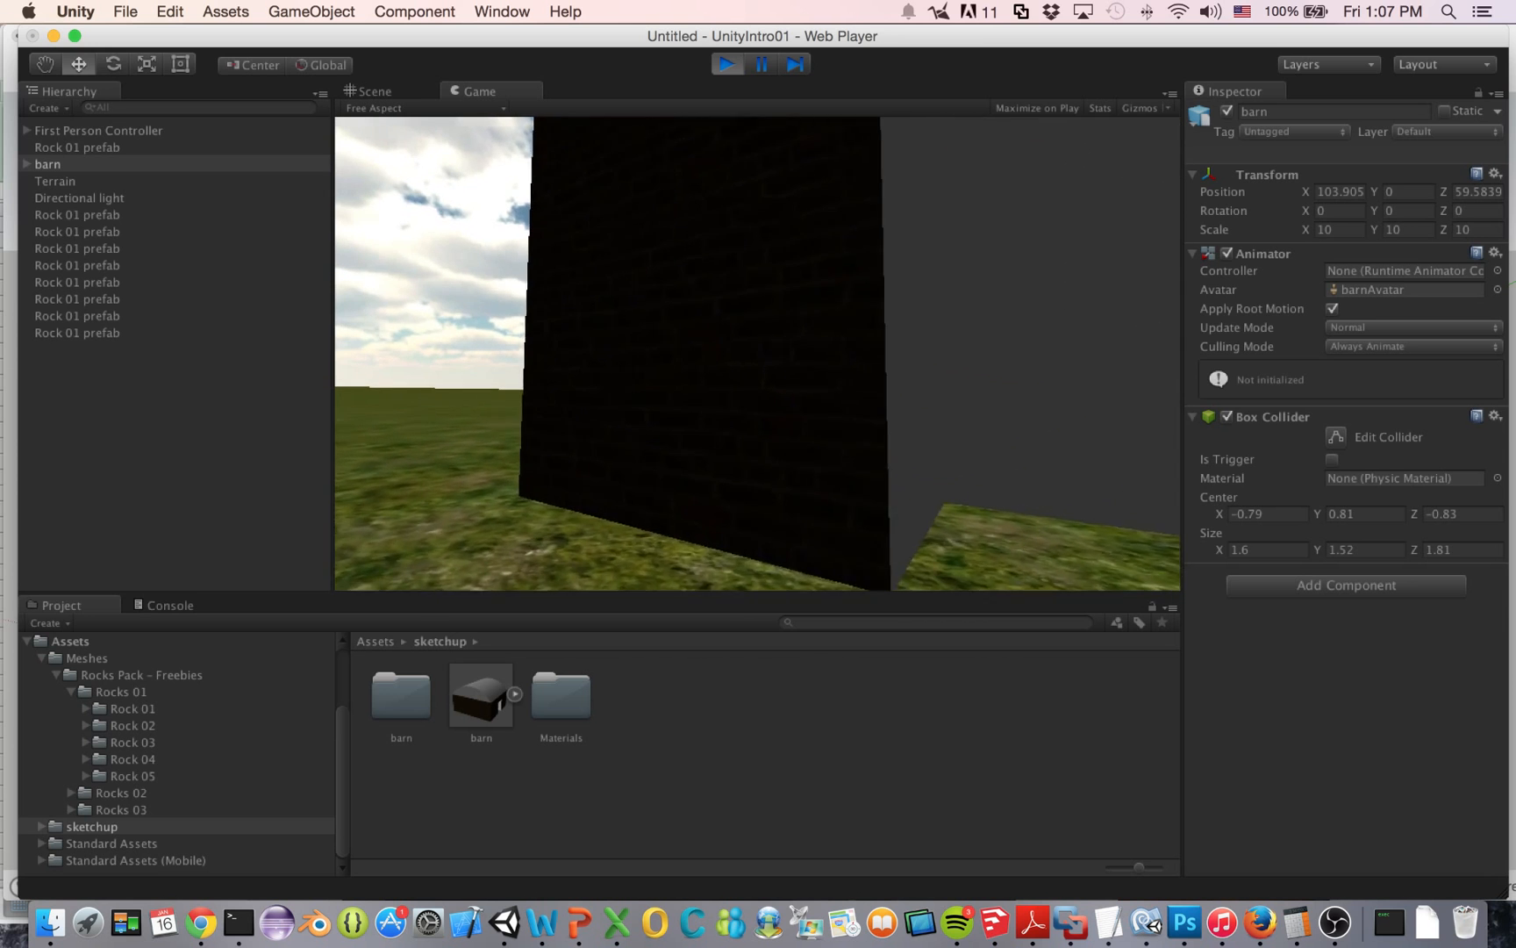
{"action": "key", "text": "w"}
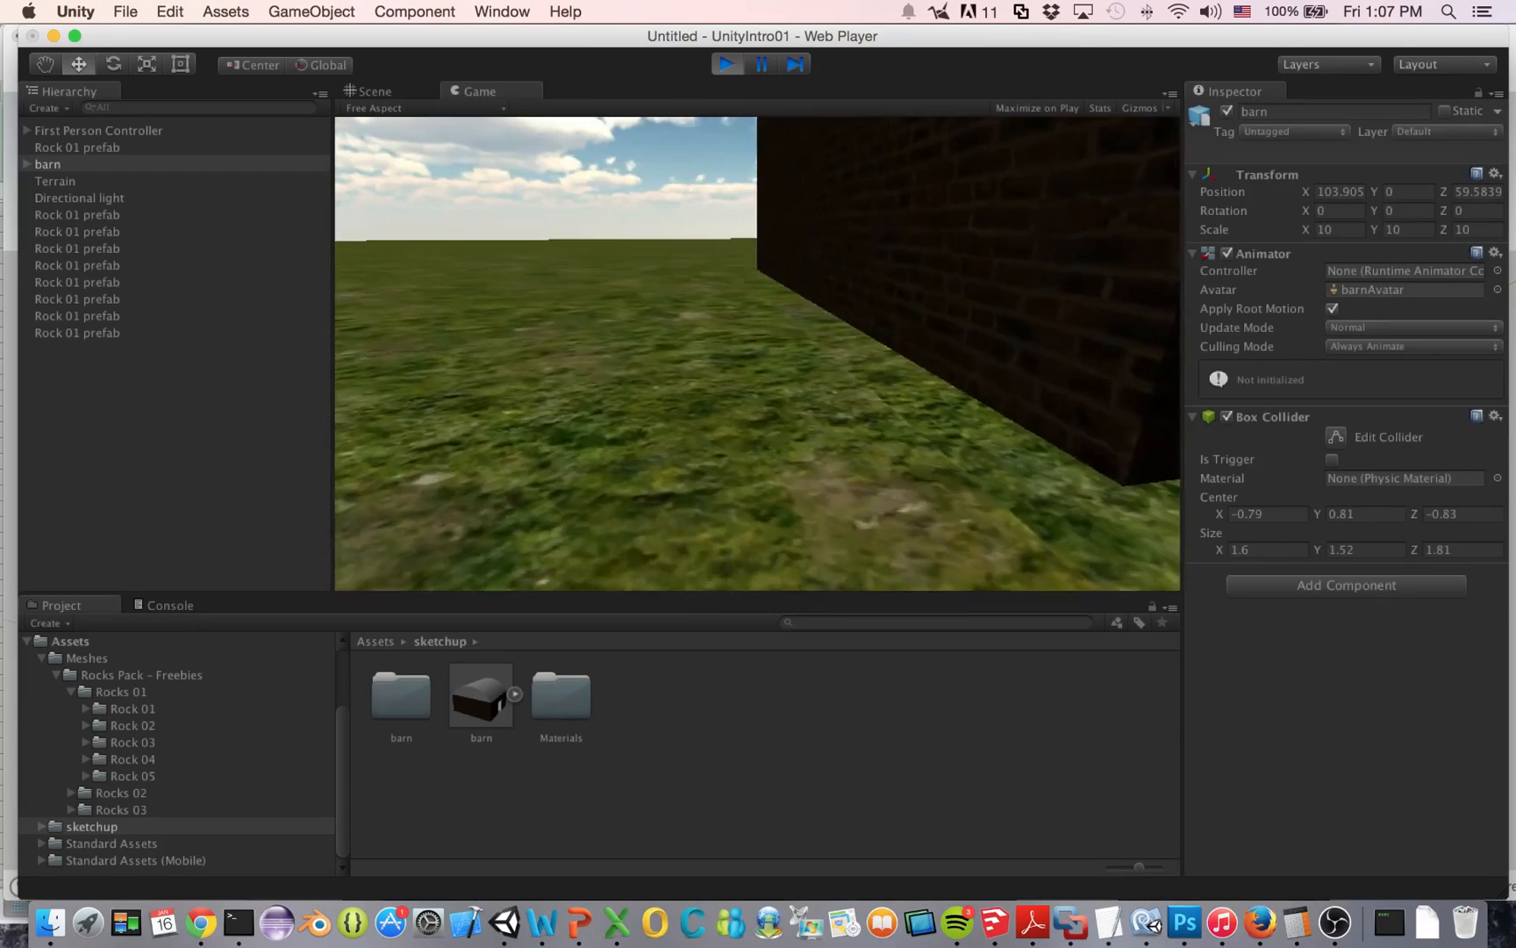
{"action": "key", "text": "w"}
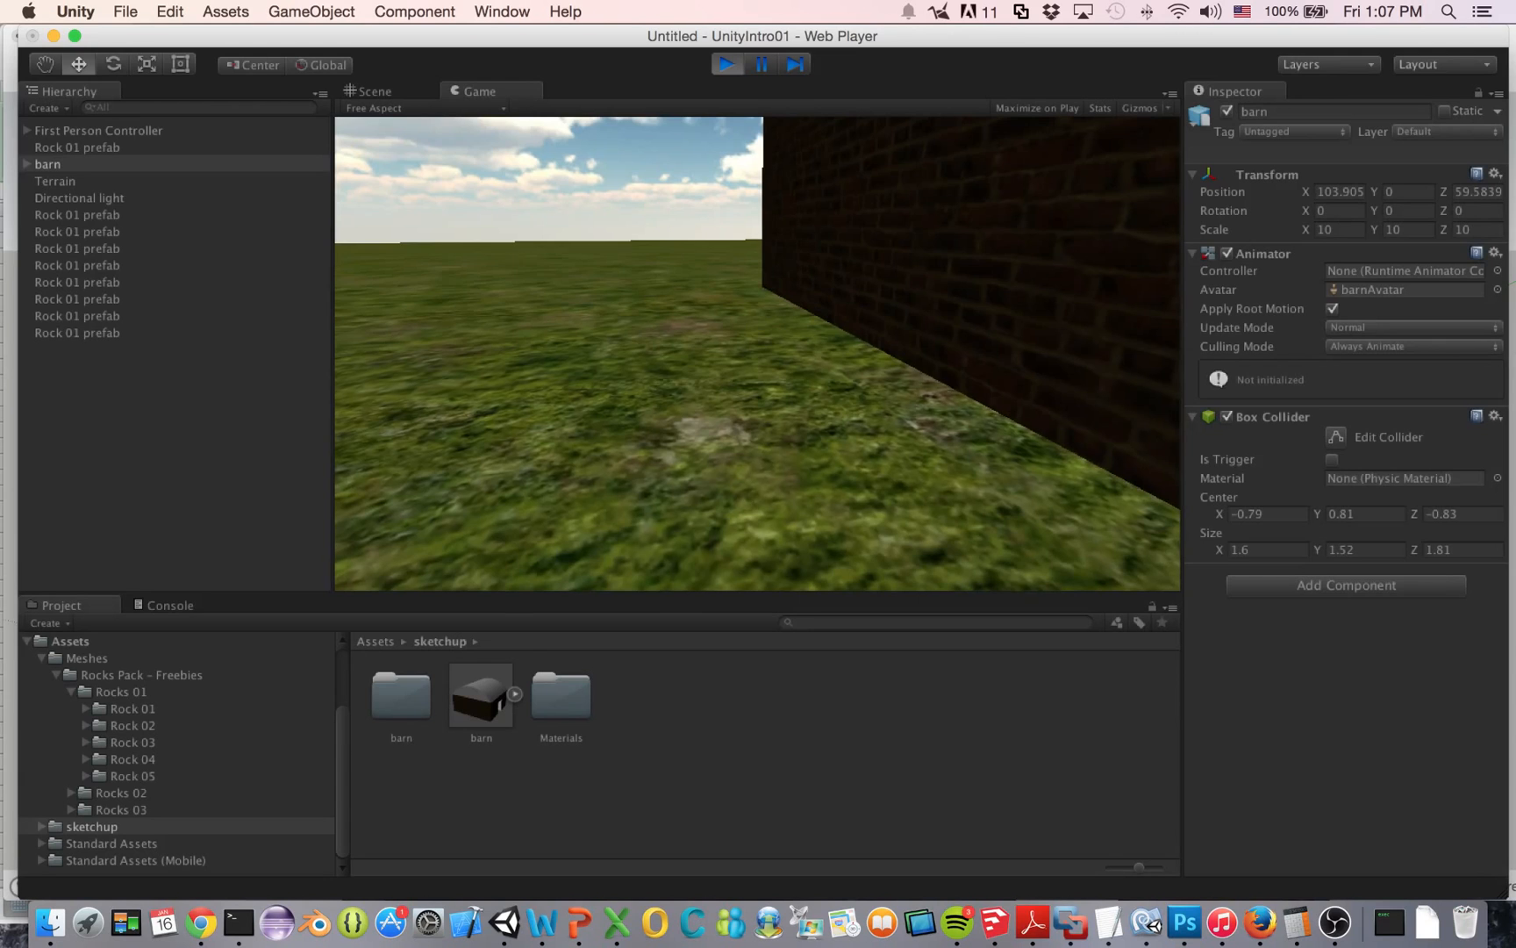